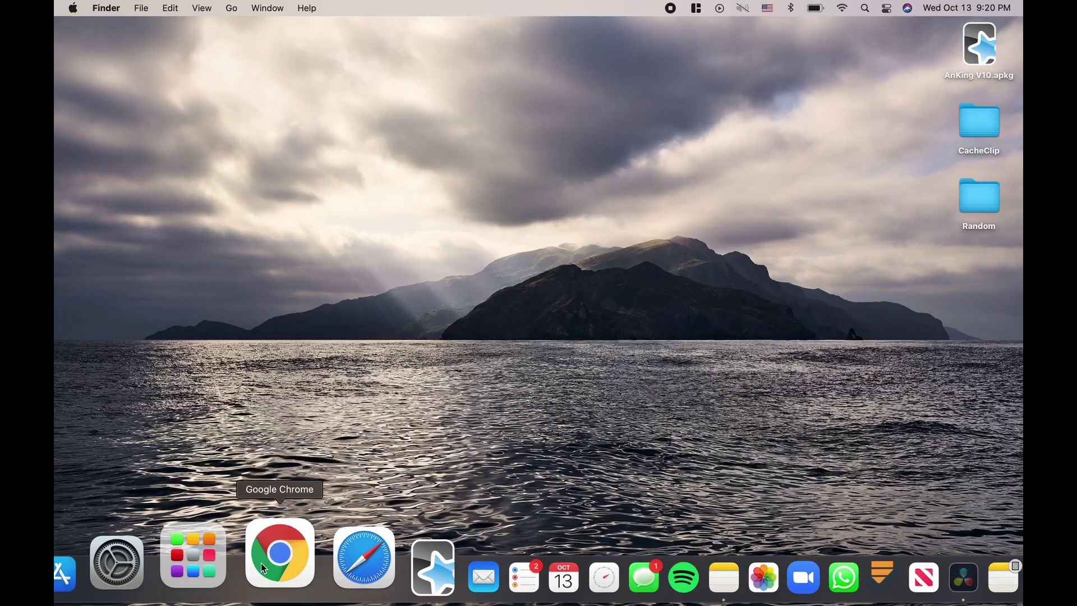
Google 'anki' in Chrome and go to the Download Anki section of apps.ankiweb.net.
click(261, 563)
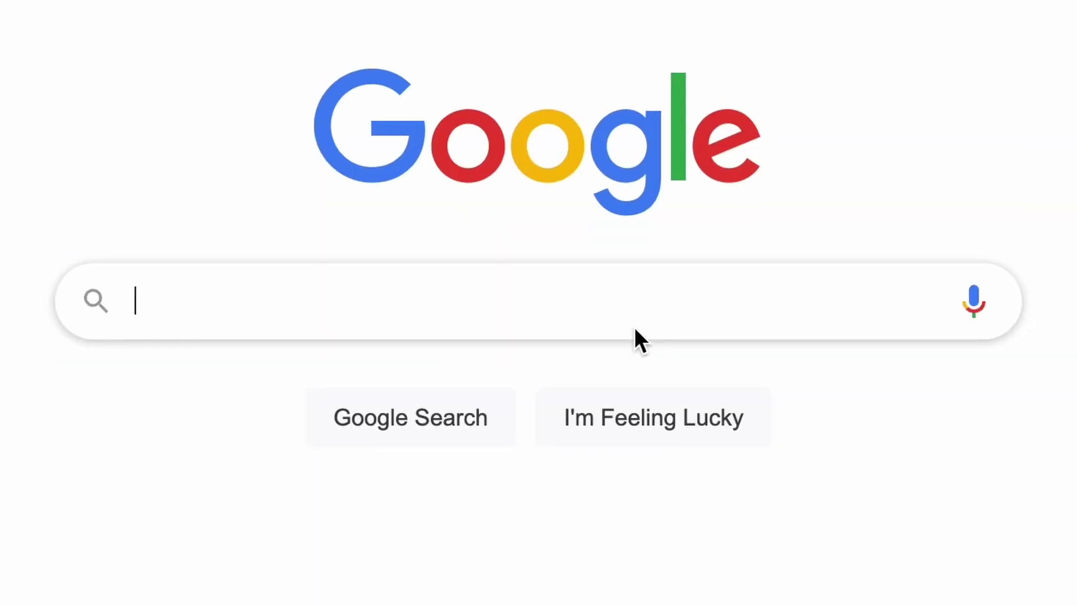
click(563, 308)
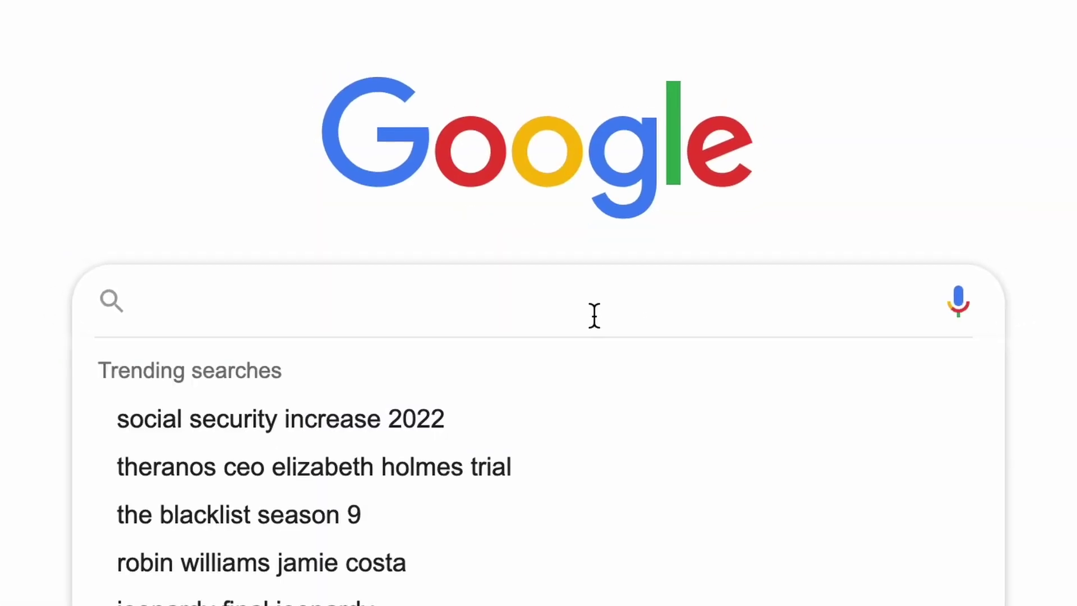
text(anki)
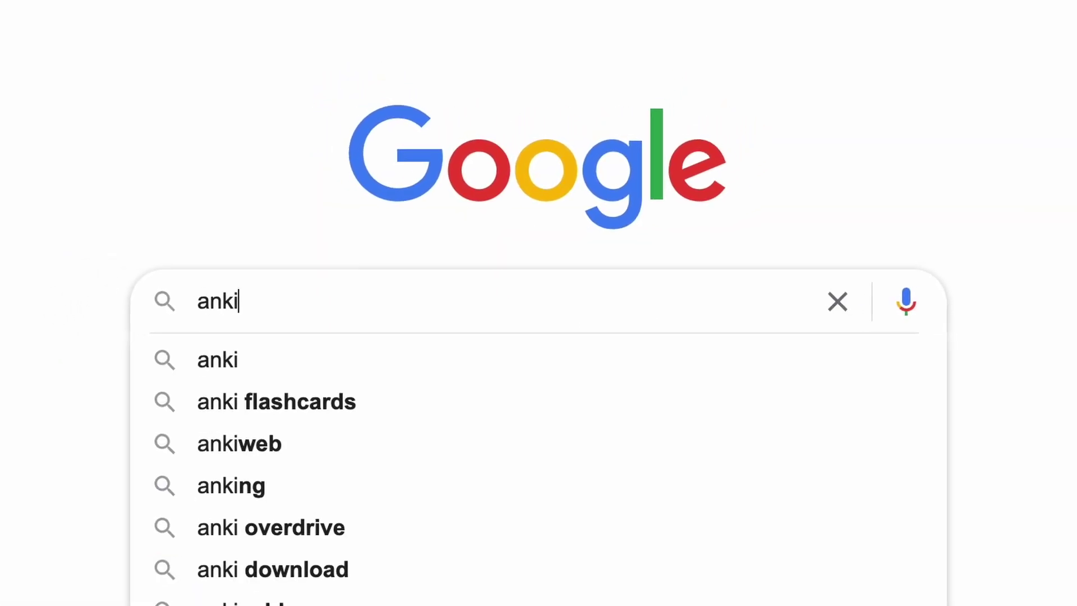
key(Return)
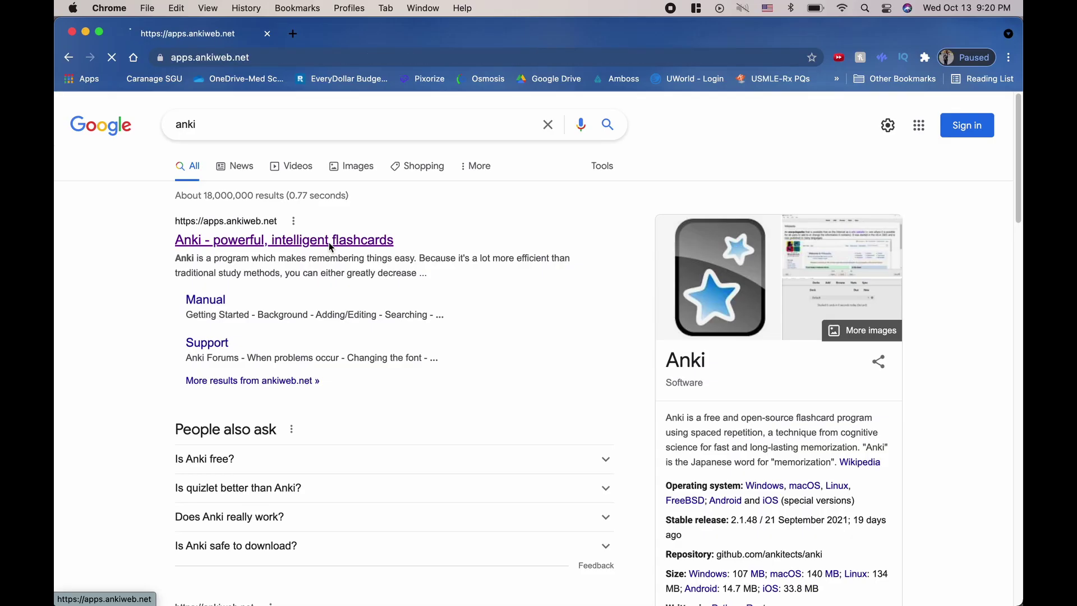
click(389, 229)
click(507, 247)
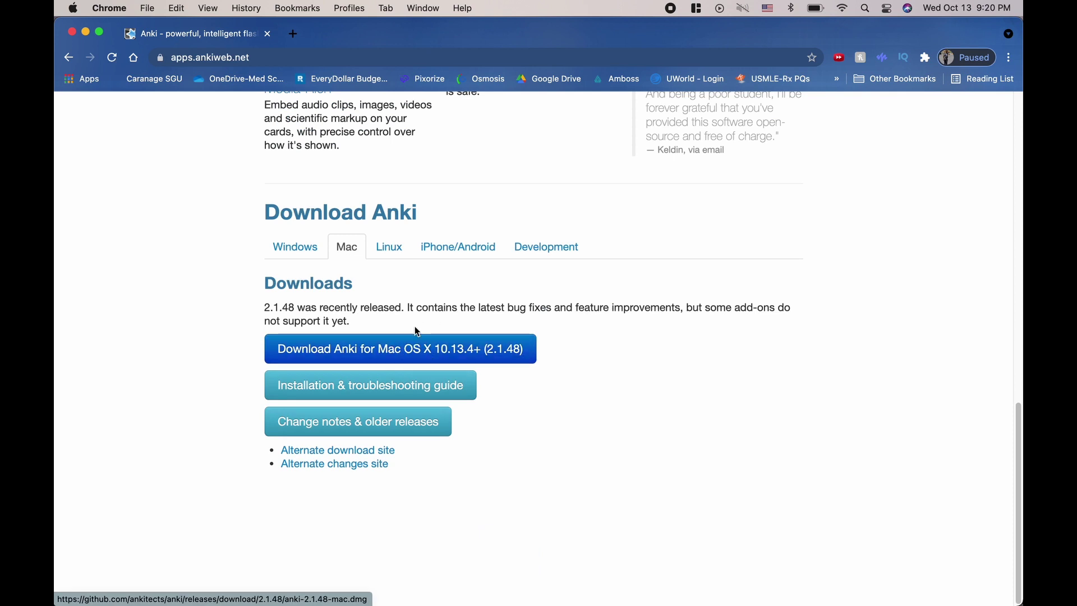
Minimize Chrome, enable Night mode in Anki Preferences, and acknowledge the restart notice.
click(85, 32)
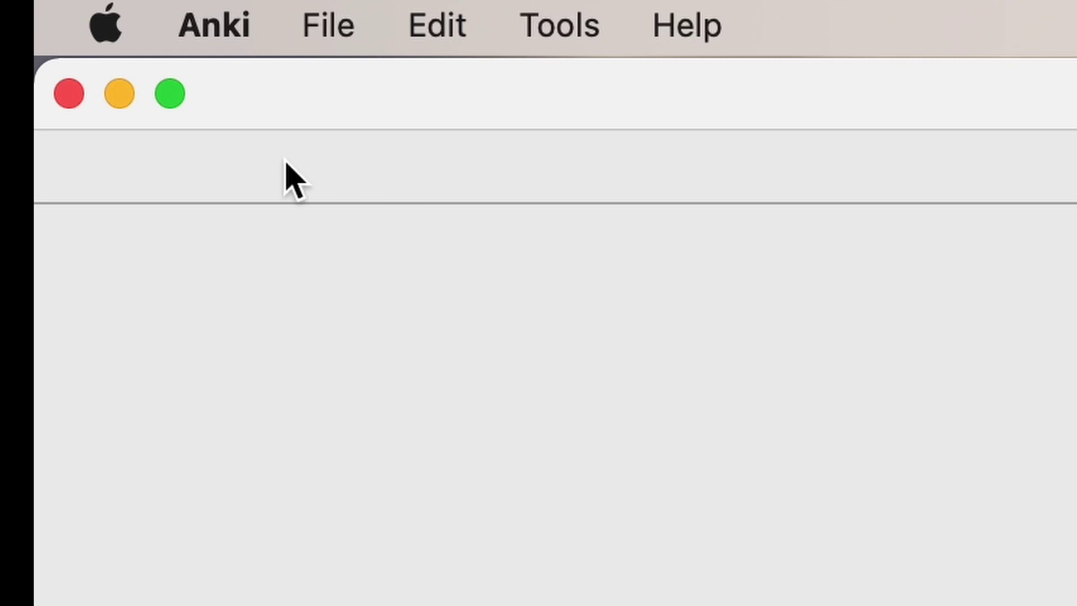
click(317, 35)
mouse_move(222, 39)
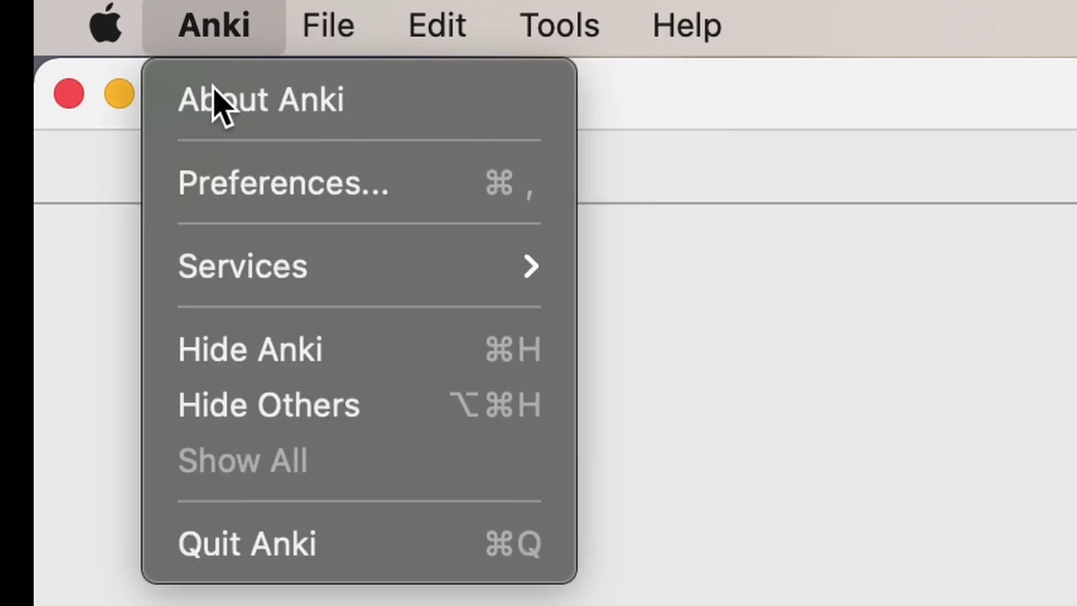
click(267, 200)
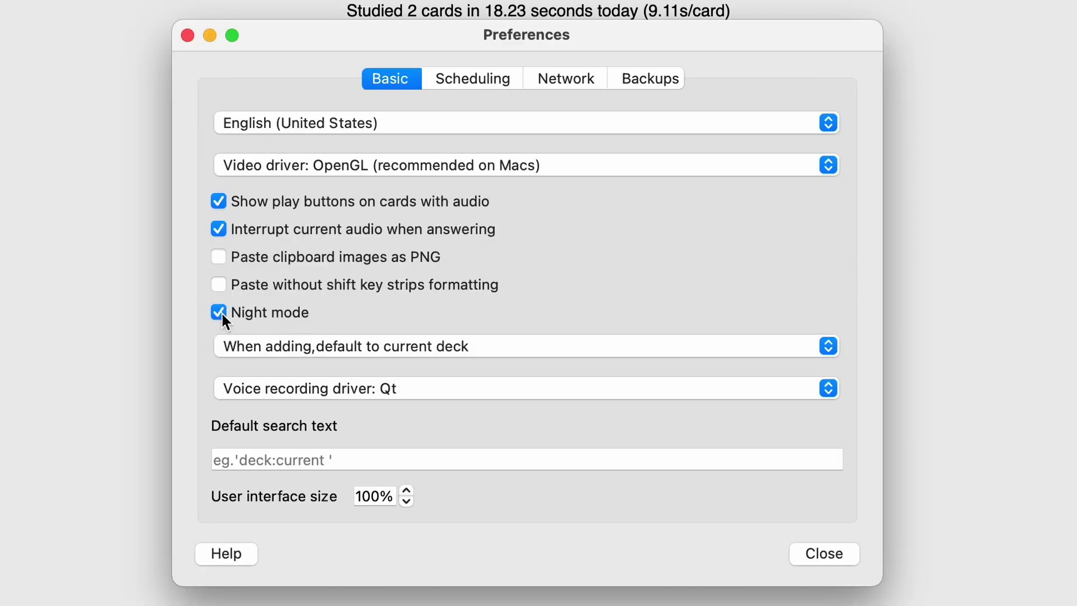
click(838, 555)
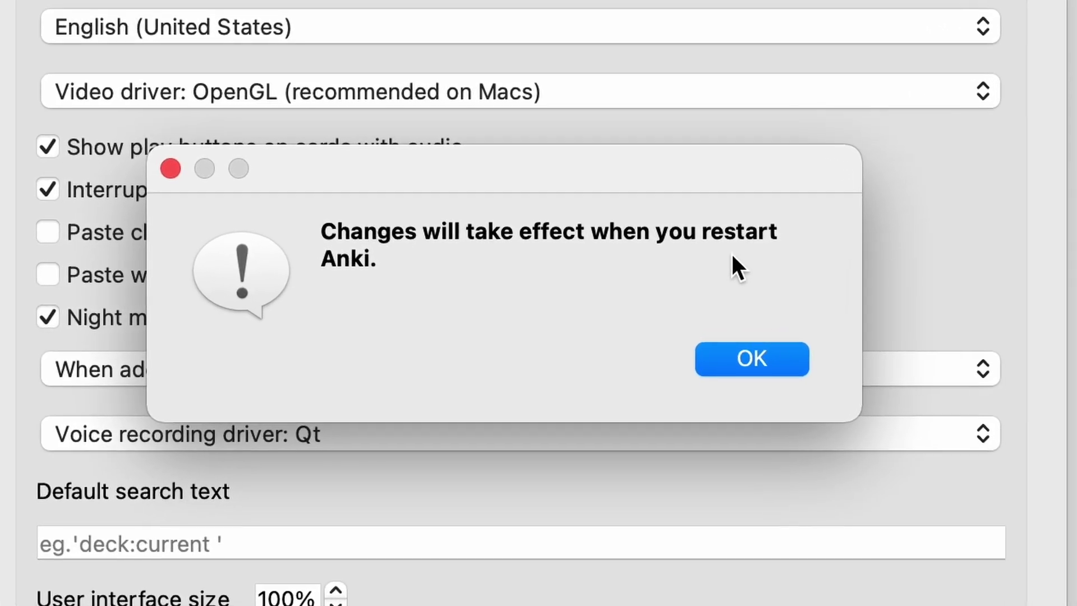
click(774, 369)
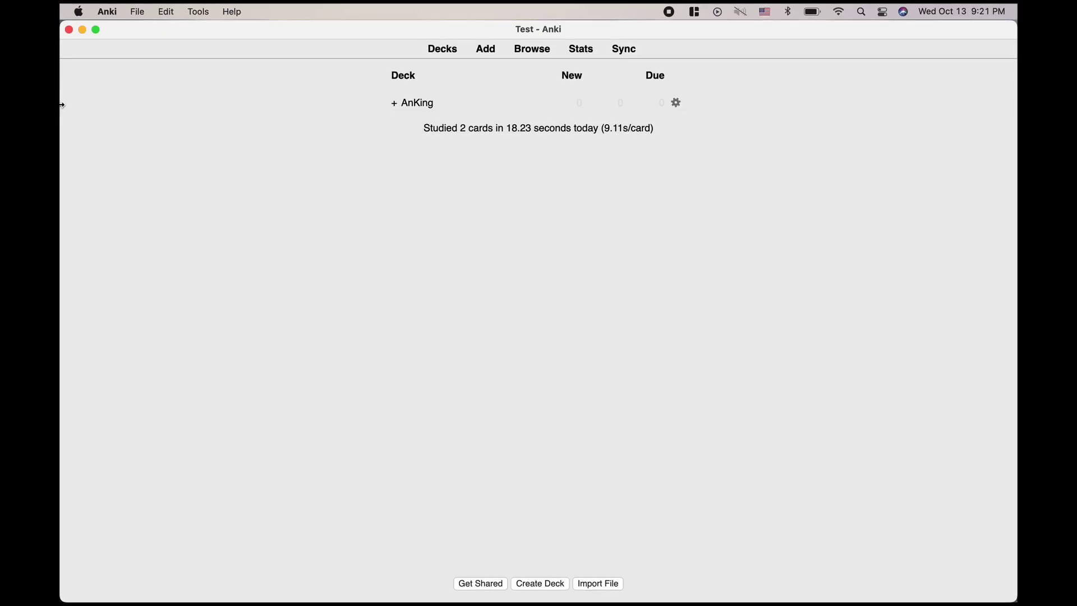
Quit and relaunch Anki, then open the Scheduling tab of Preferences.
click(69, 30)
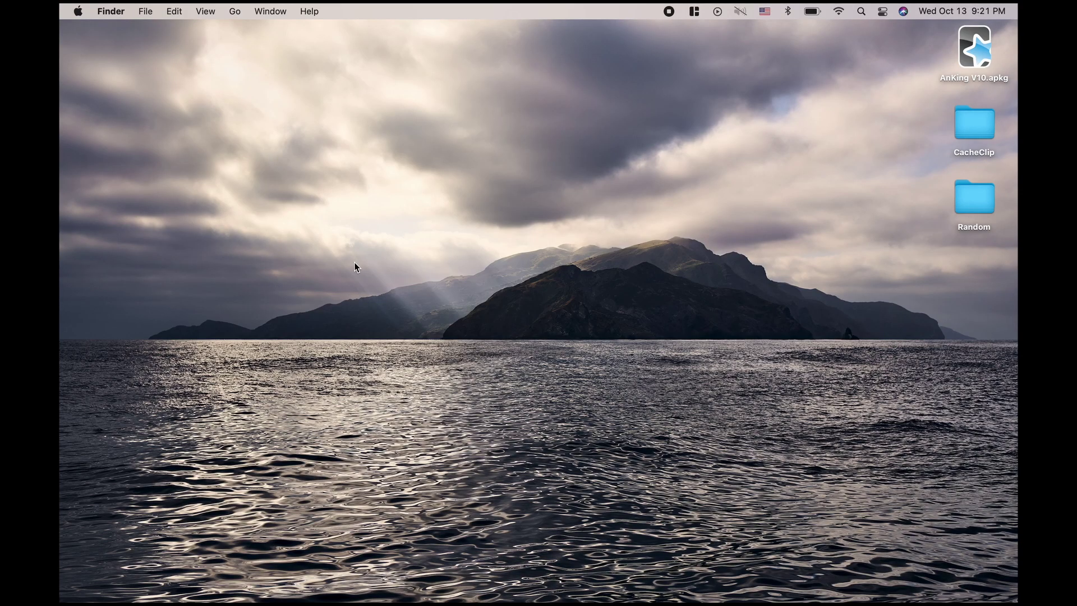
click(366, 577)
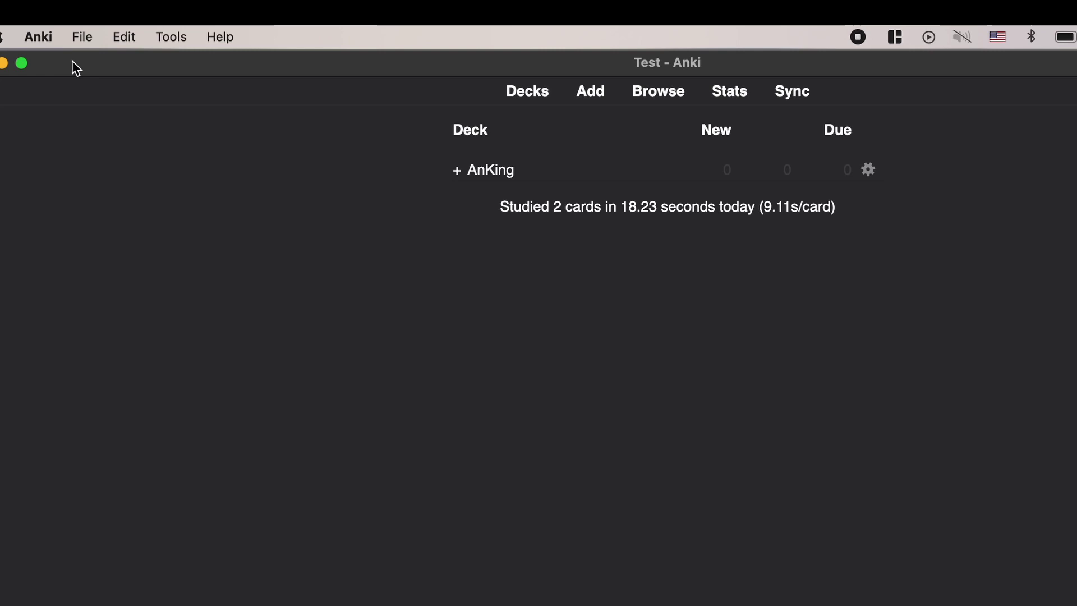
click(15, 28)
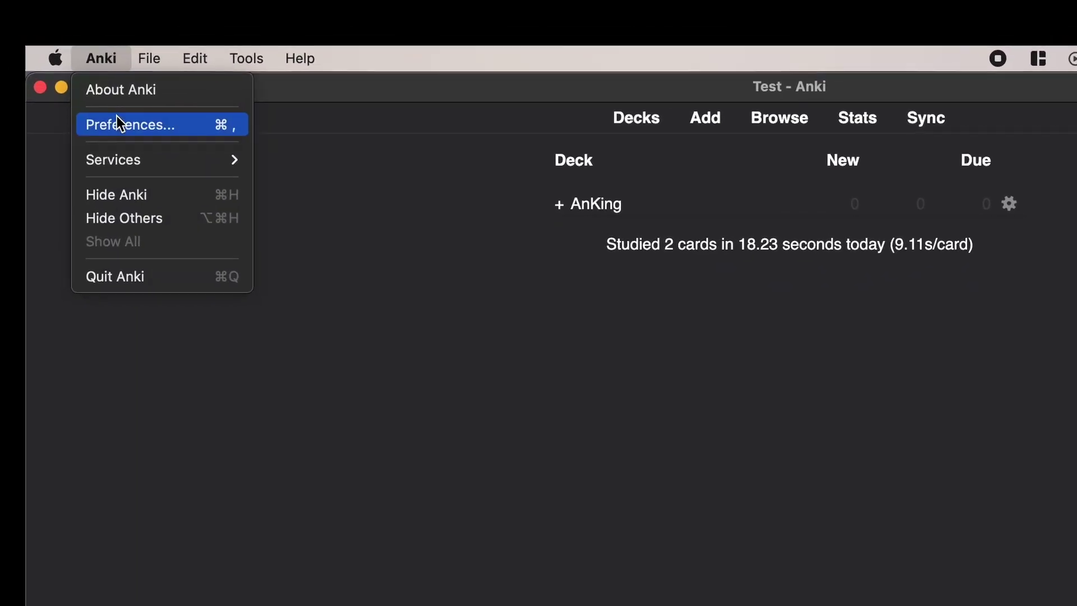
click(82, 111)
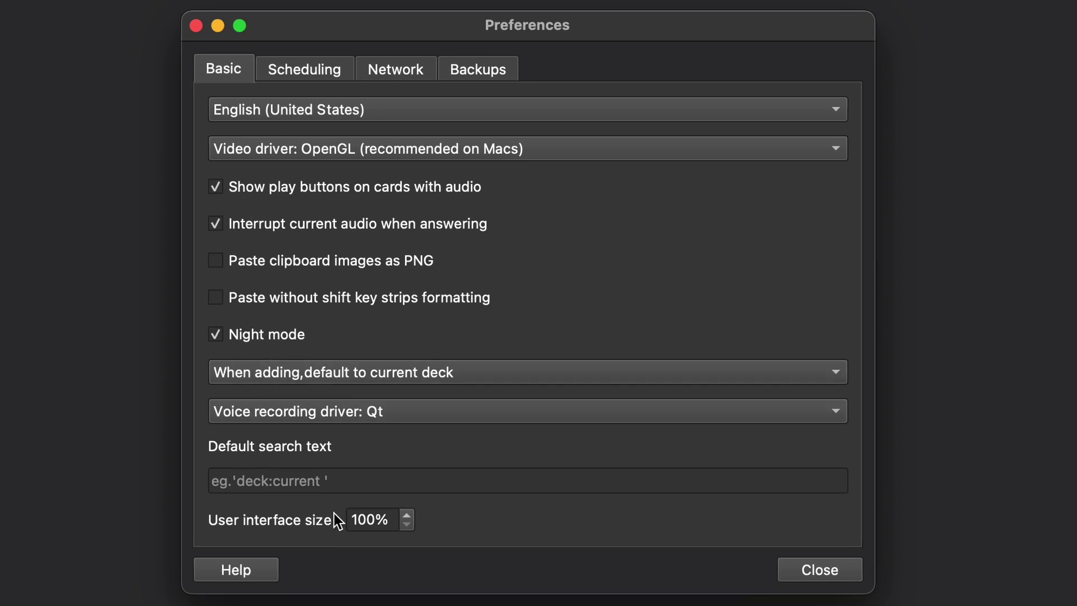
click(294, 66)
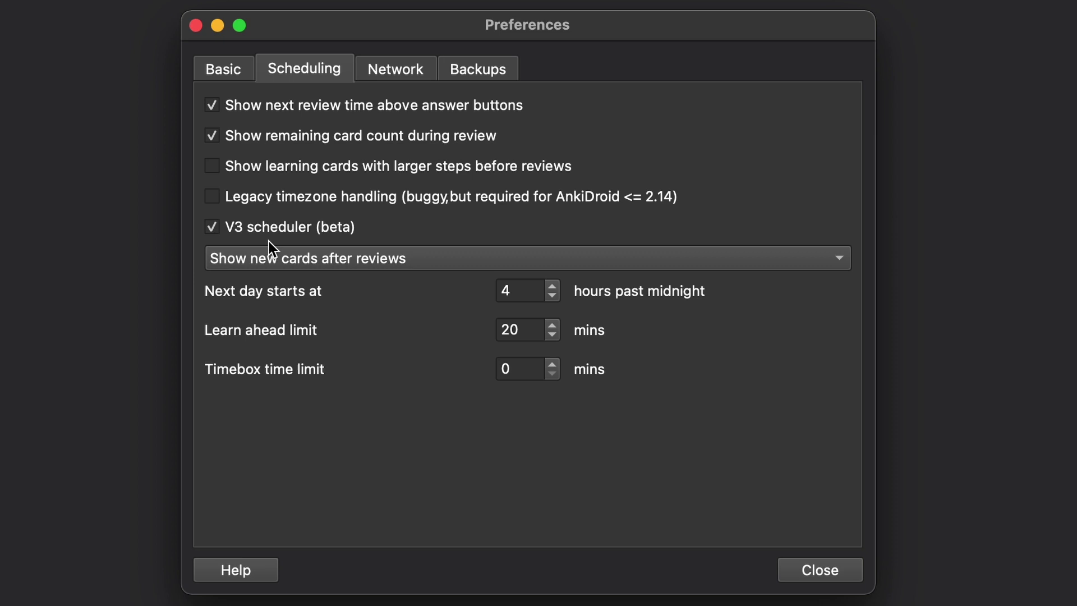
Keep 'Show new cards after reviews' and change the learn ahead limit from 20 to 0 mins.
click(369, 261)
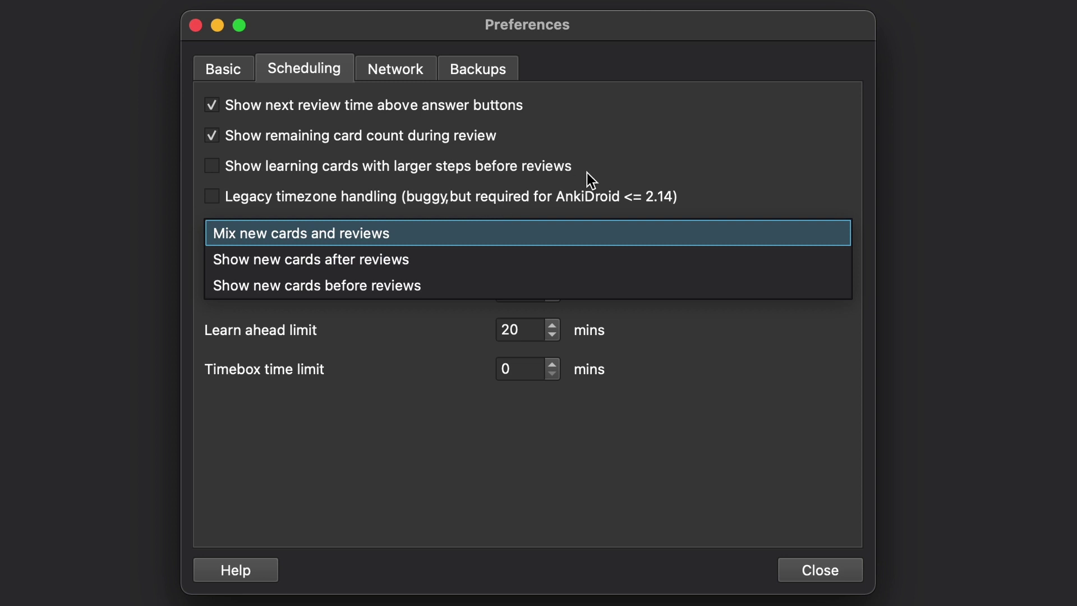
click(610, 158)
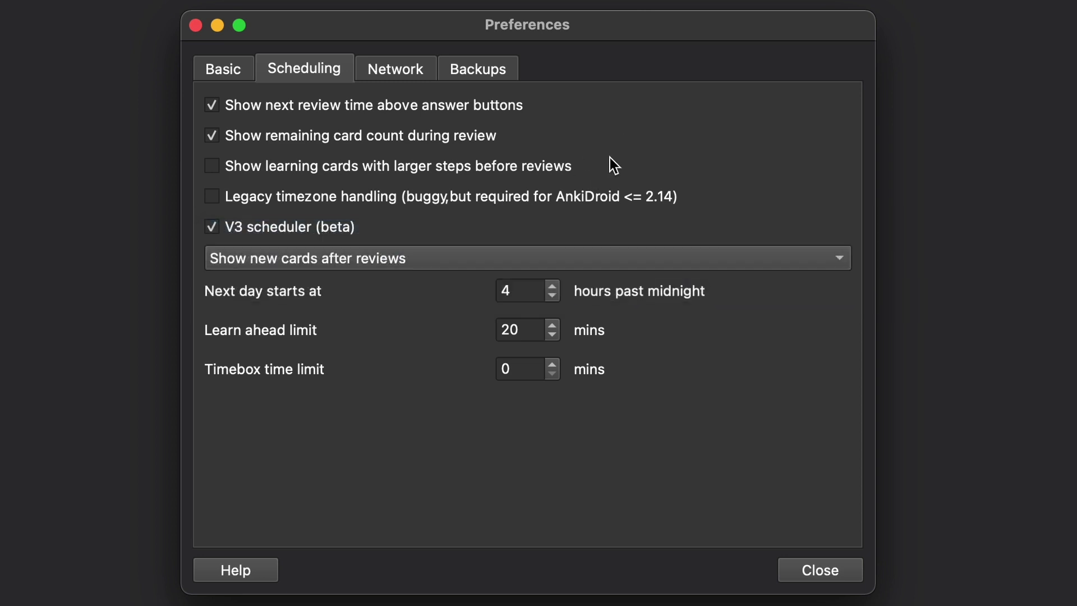
click(530, 292)
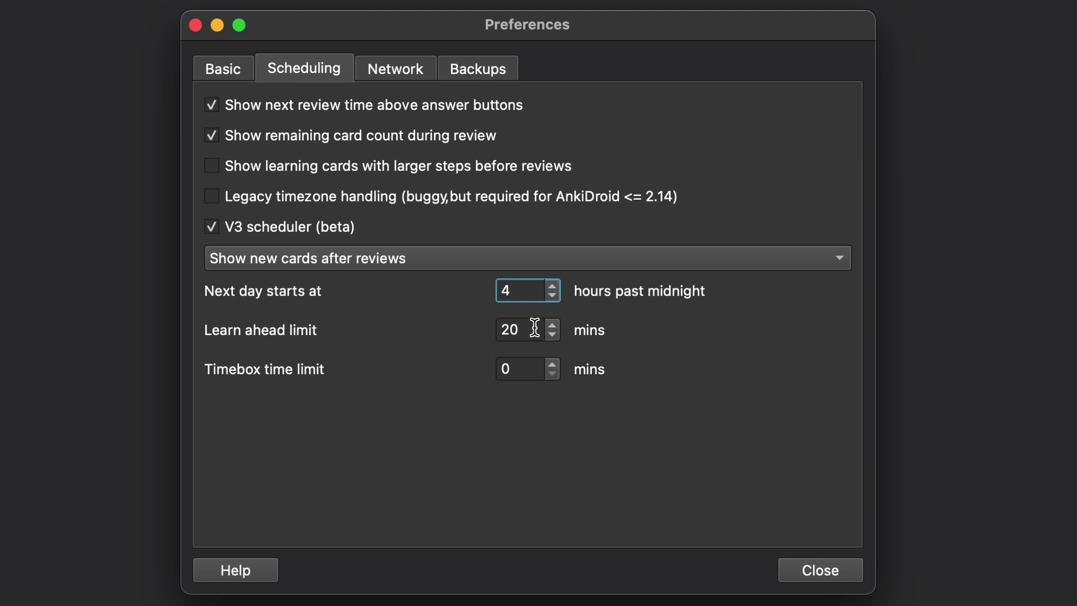
click(500, 330)
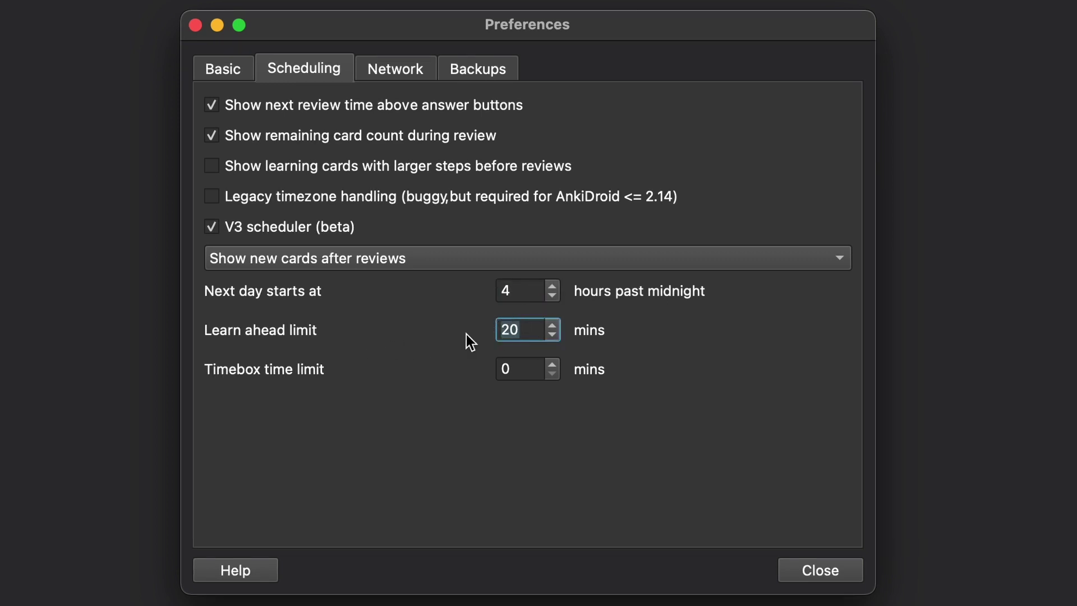
text(0)
click(468, 411)
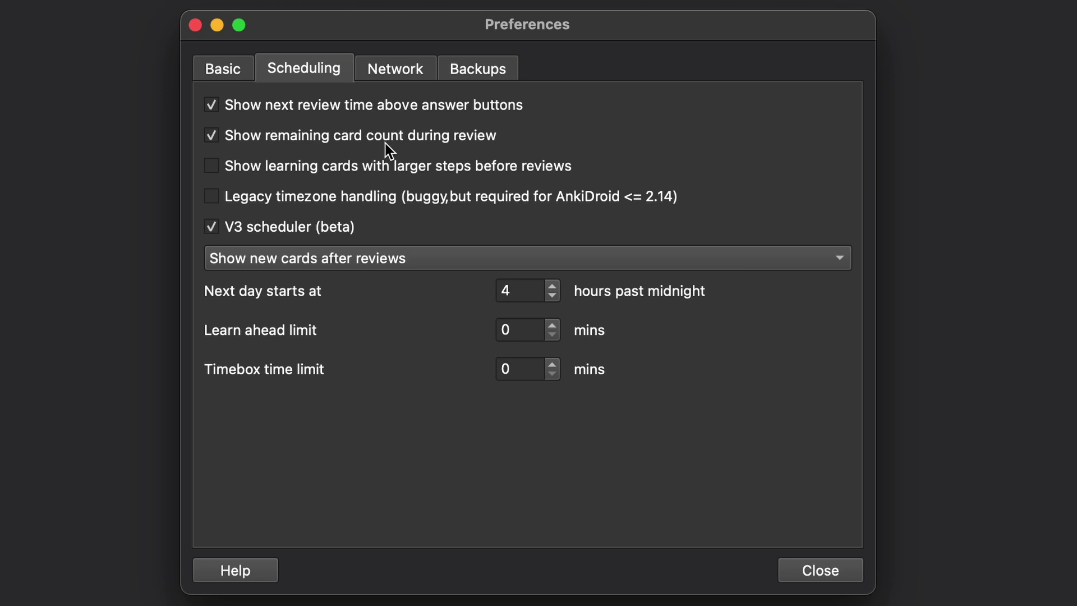
Check the Network and Backups tabs, then close Preferences.
click(396, 71)
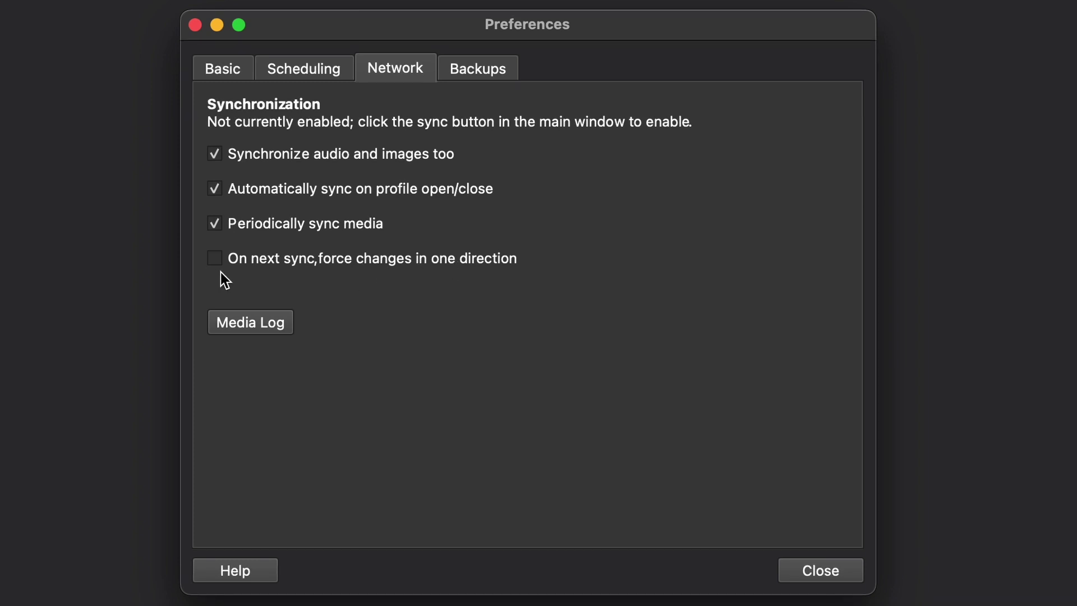
click(470, 62)
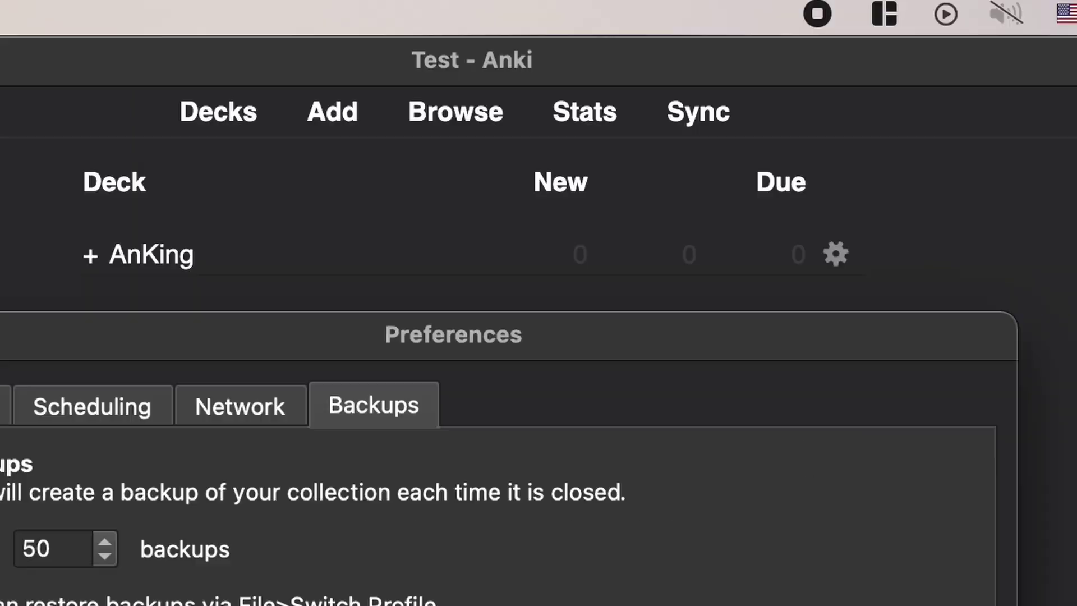
click(829, 573)
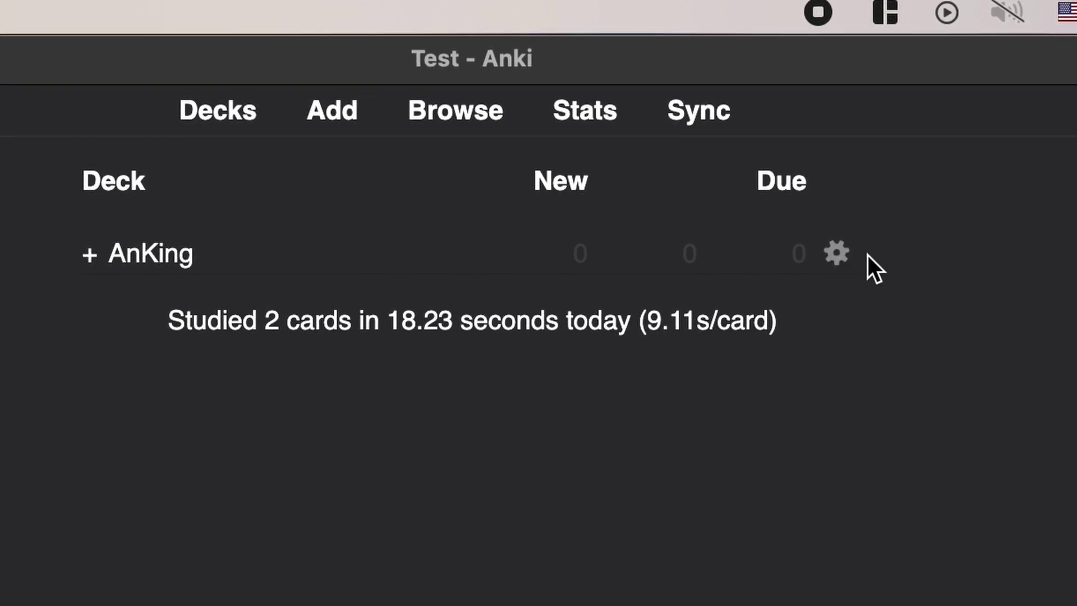
Open Options for the AnKing deck from its gear menu.
click(839, 257)
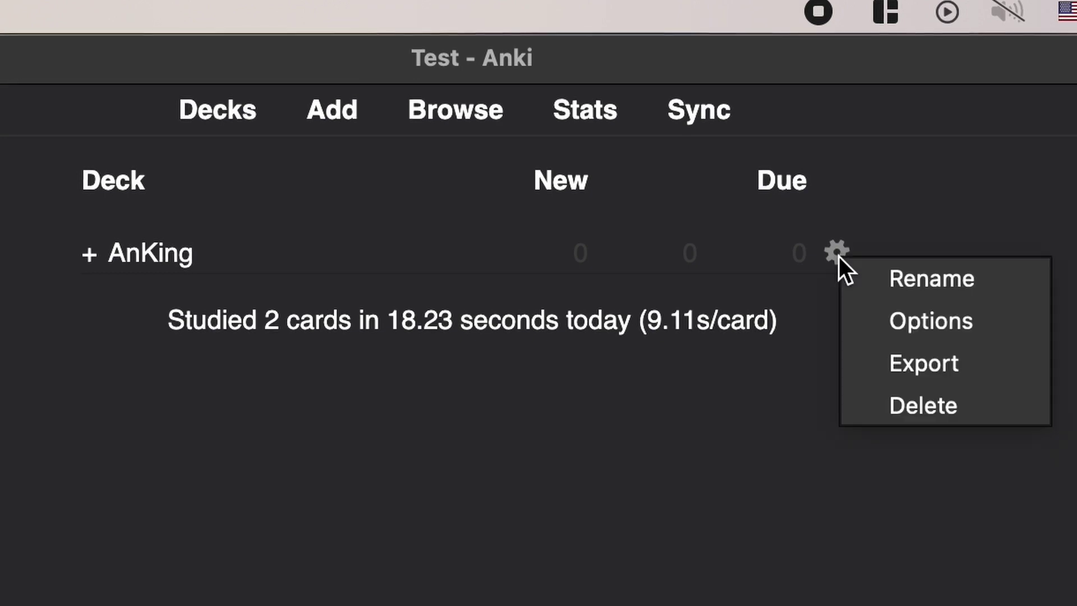
click(940, 325)
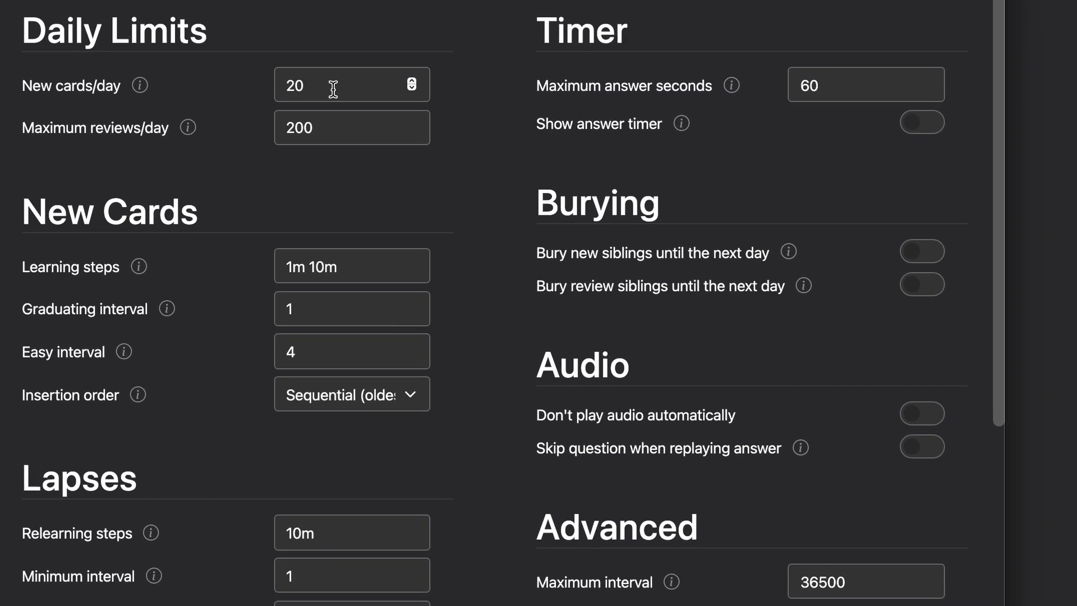
Set New cards/day to 9999 and select the 200 Maximum reviews/day value.
click(363, 131)
drag(328, 87, 268, 89)
text(99)
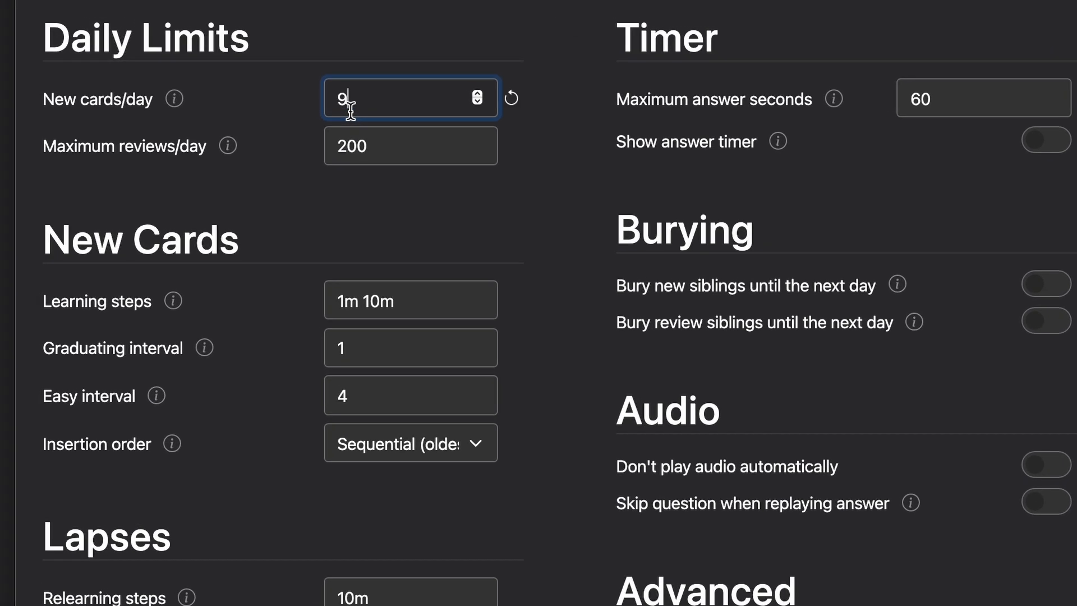
text(99)
click(391, 146)
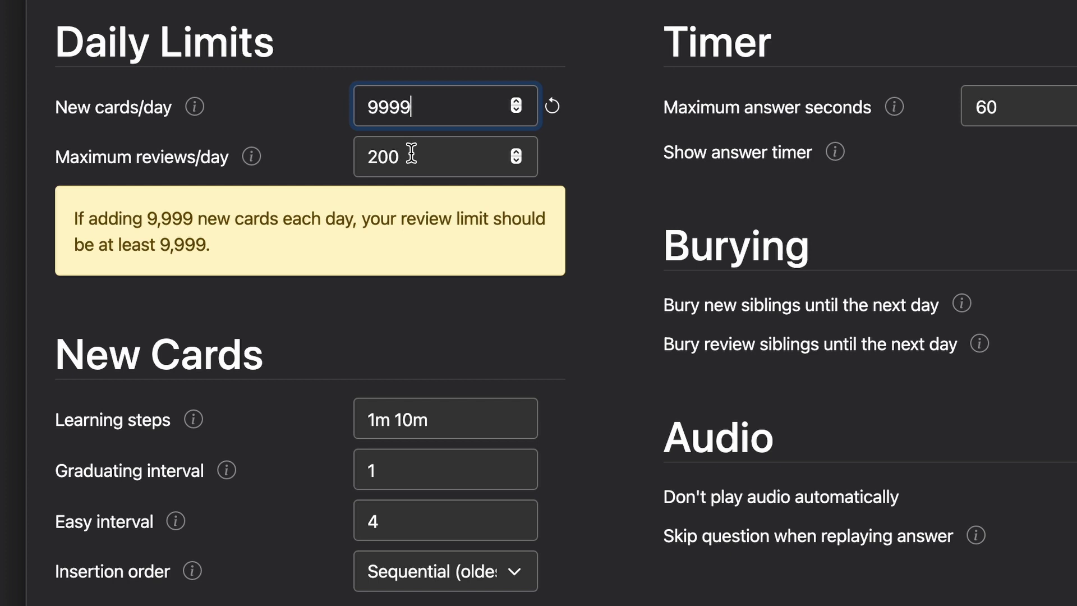
double_click(419, 157)
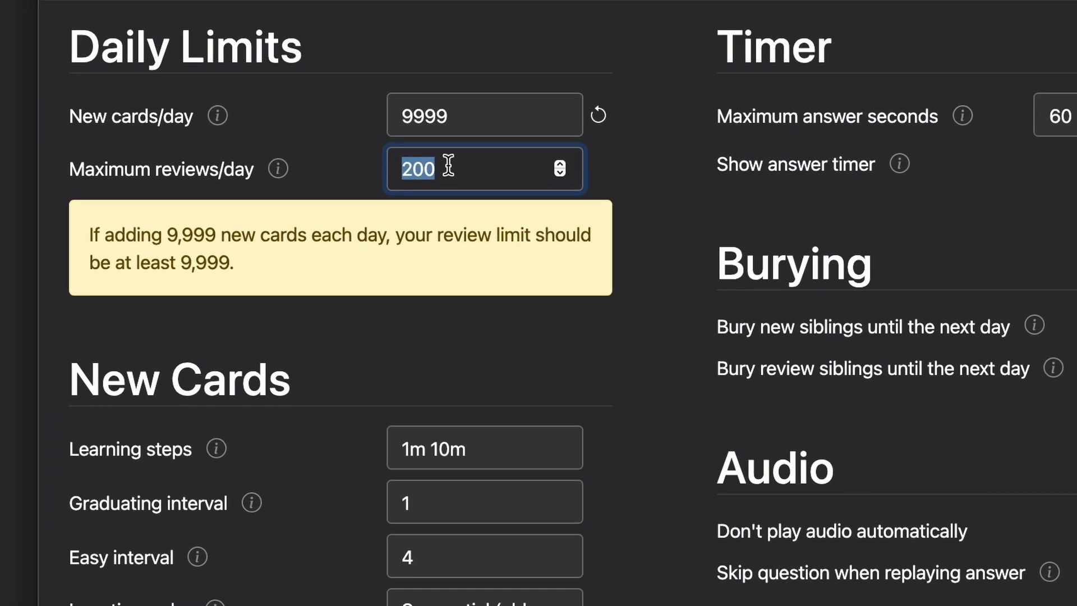
text(9999)
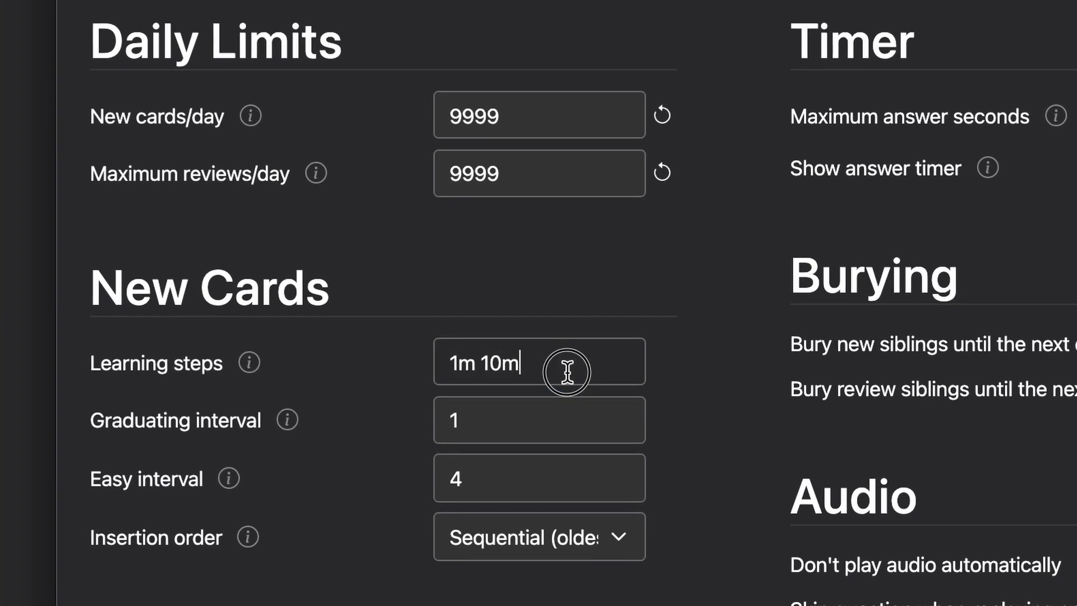
drag(555, 377, 411, 381)
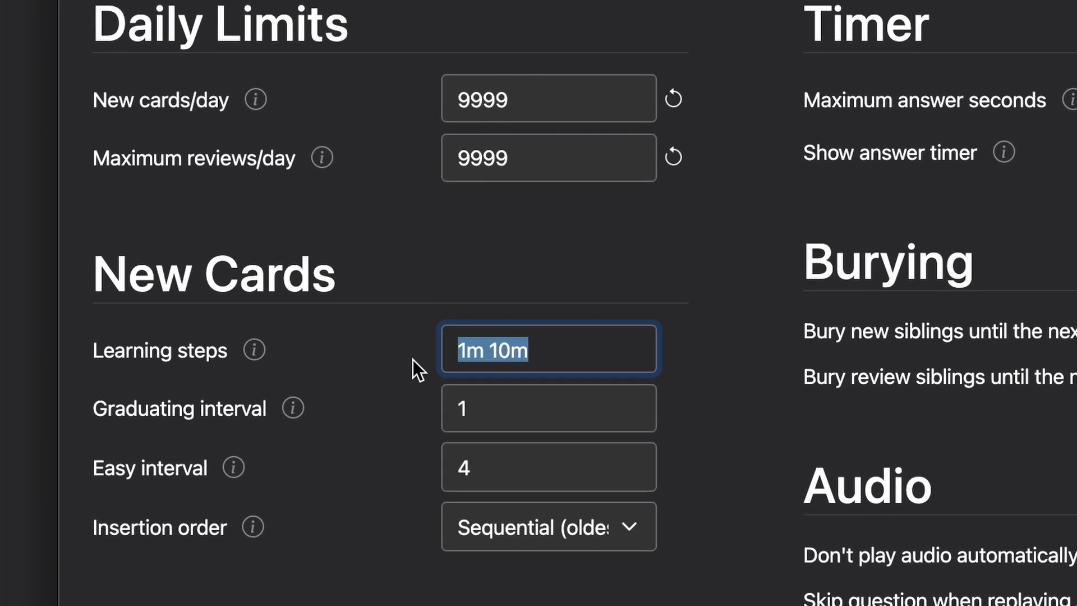
text(20 )
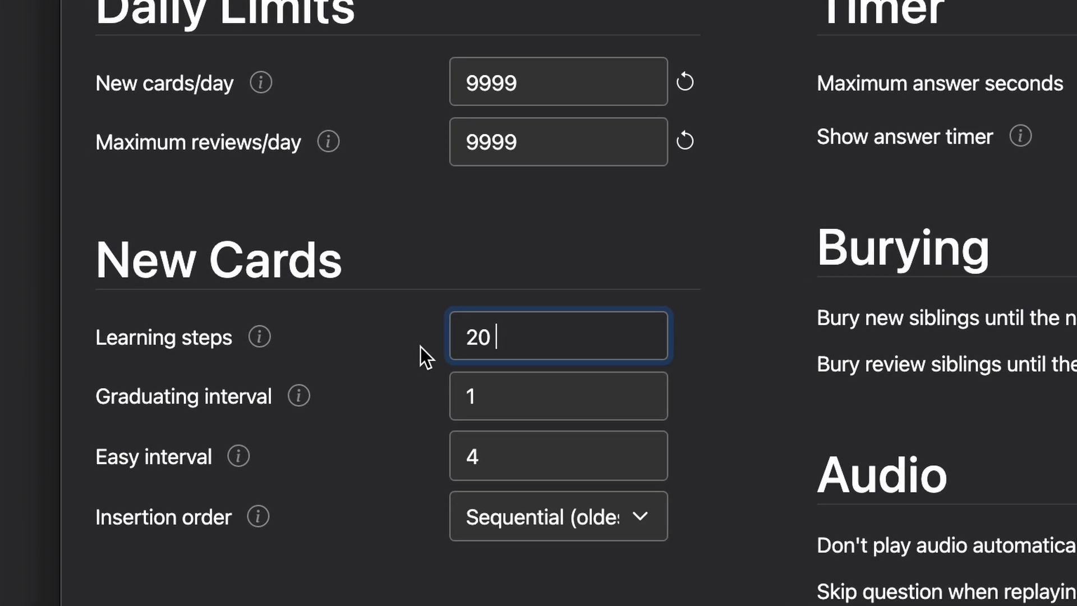
text(1)
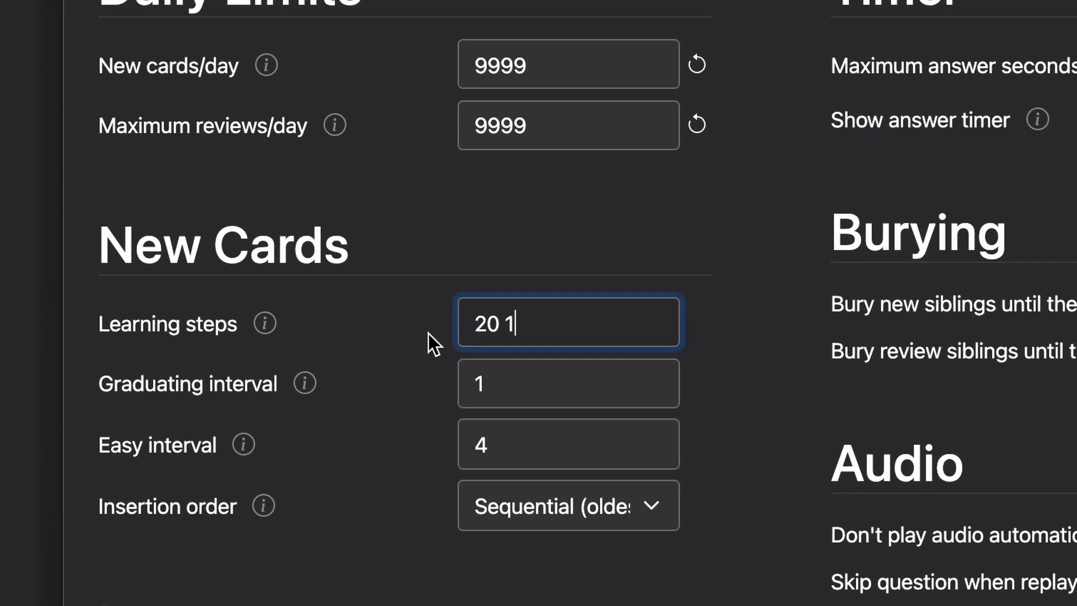
text(440)
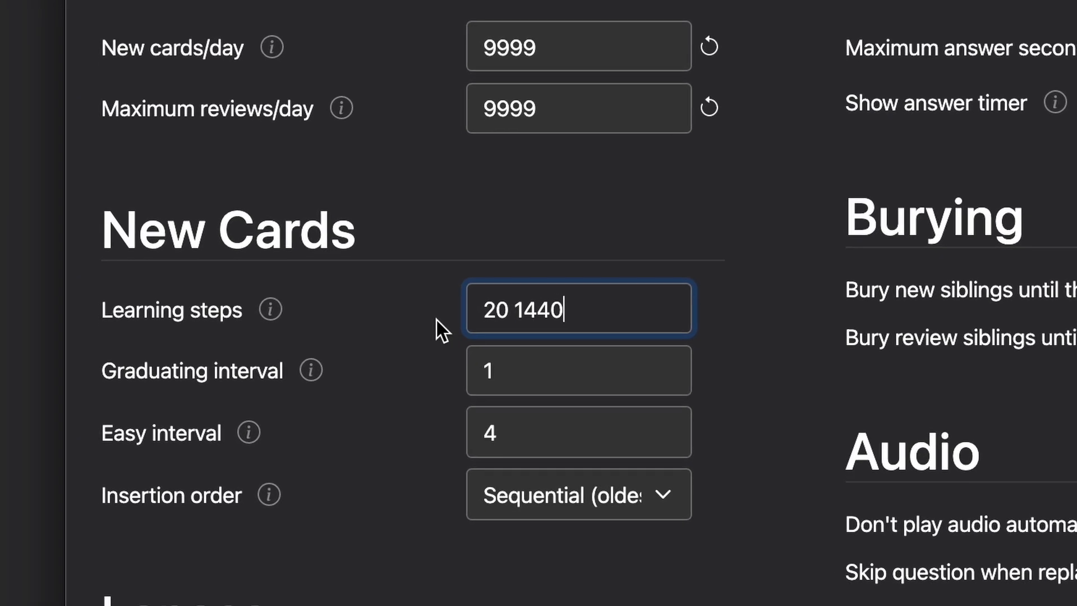
text( 4)
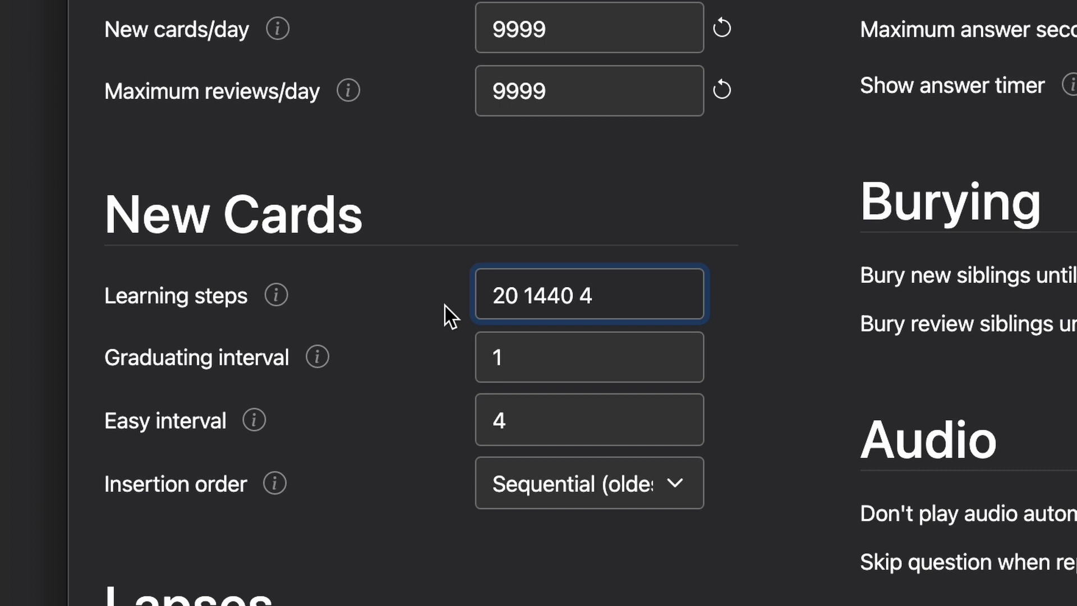
text(320)
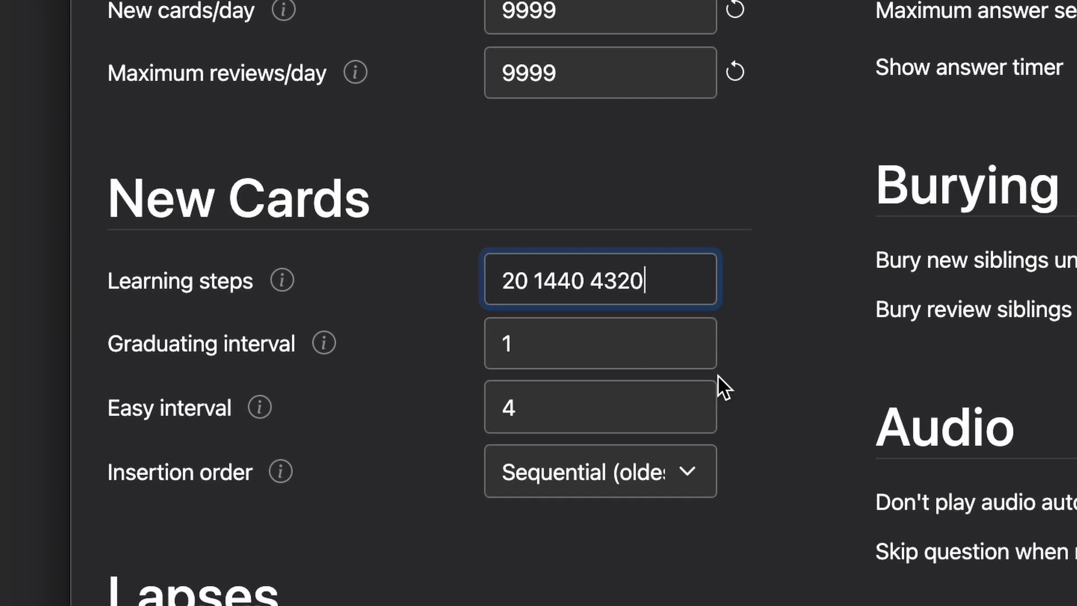
click(720, 377)
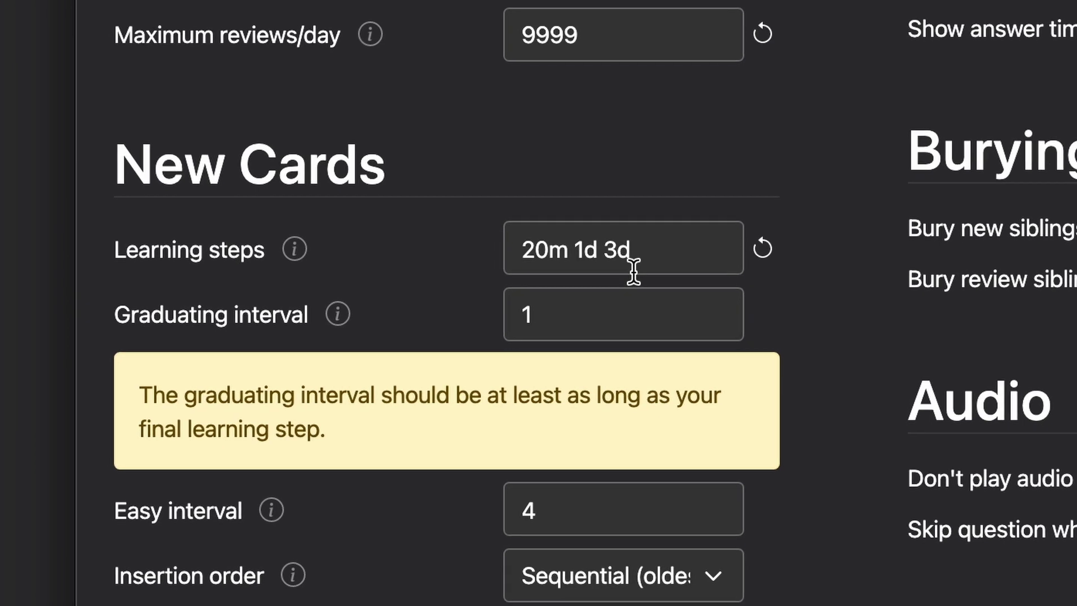
click(610, 313)
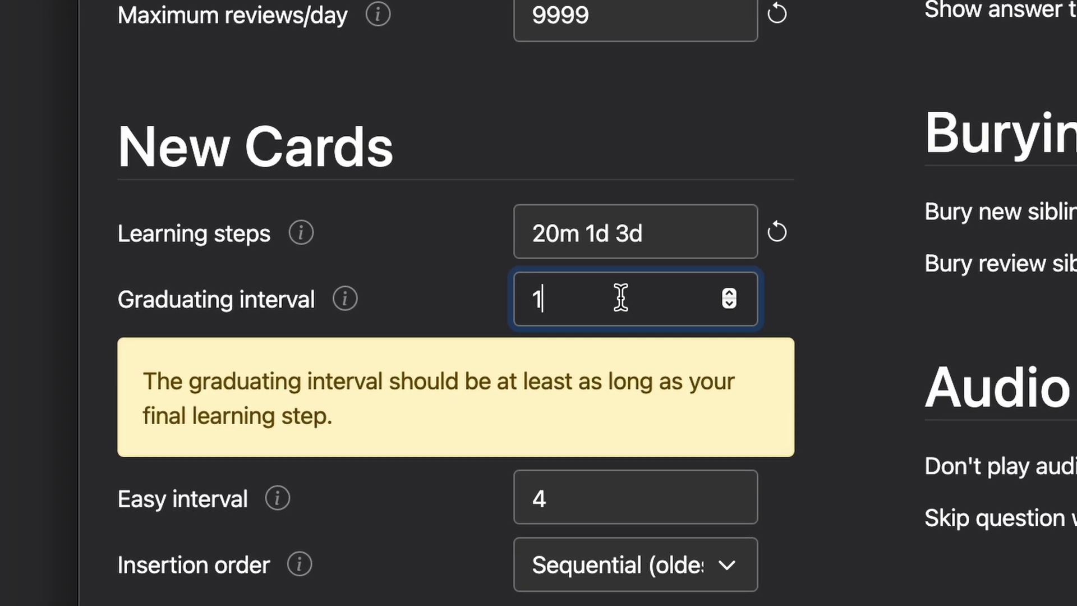
key(BackSpace)
text(6)
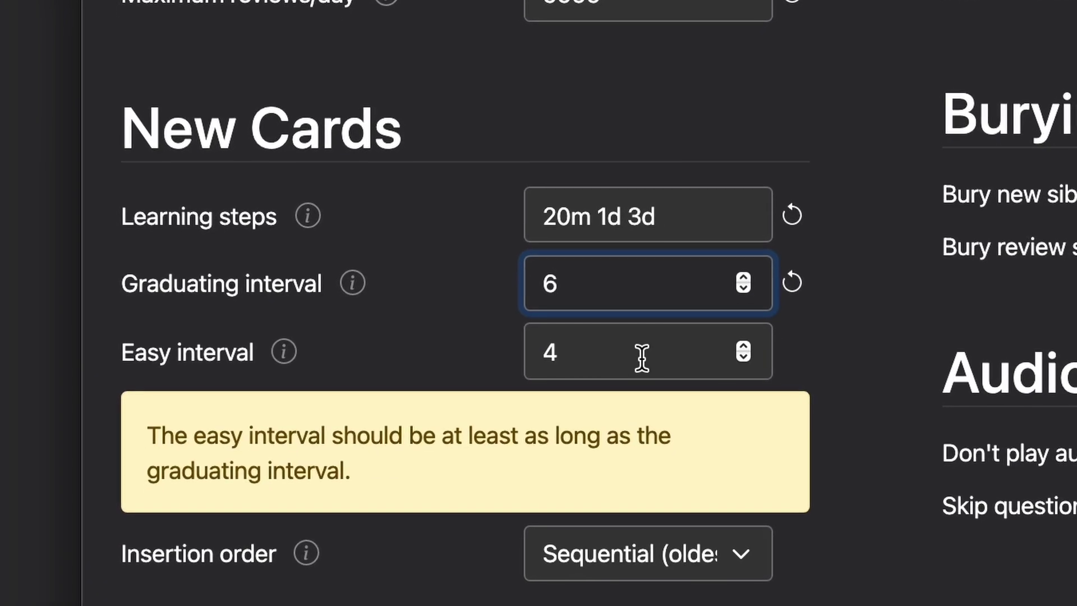
click(641, 357)
key(BackSpace)
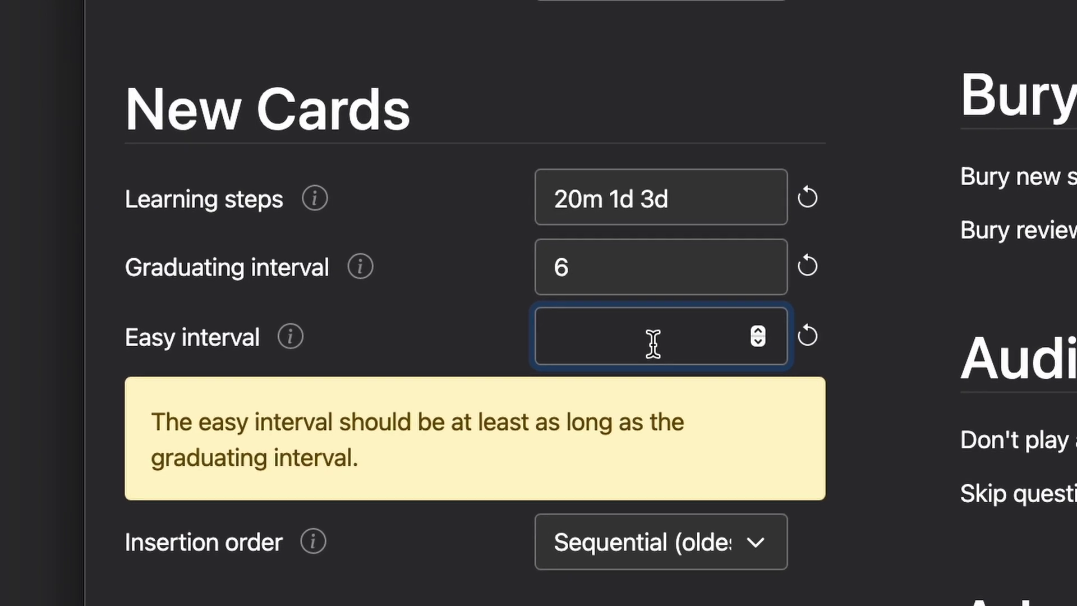
text(8)
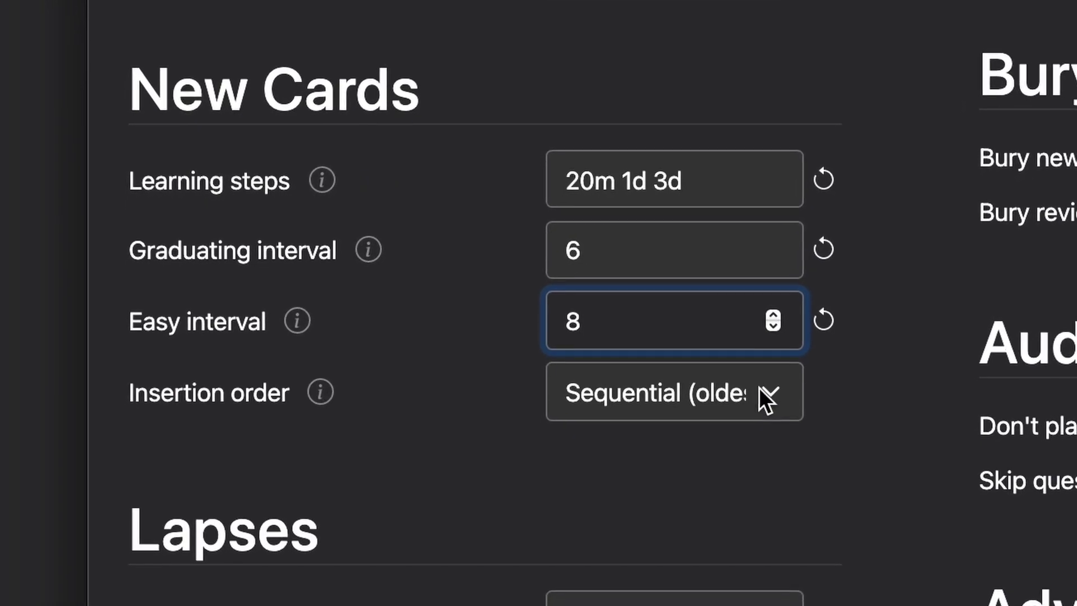
Change the new card insertion order to Random.
click(768, 391)
click(685, 468)
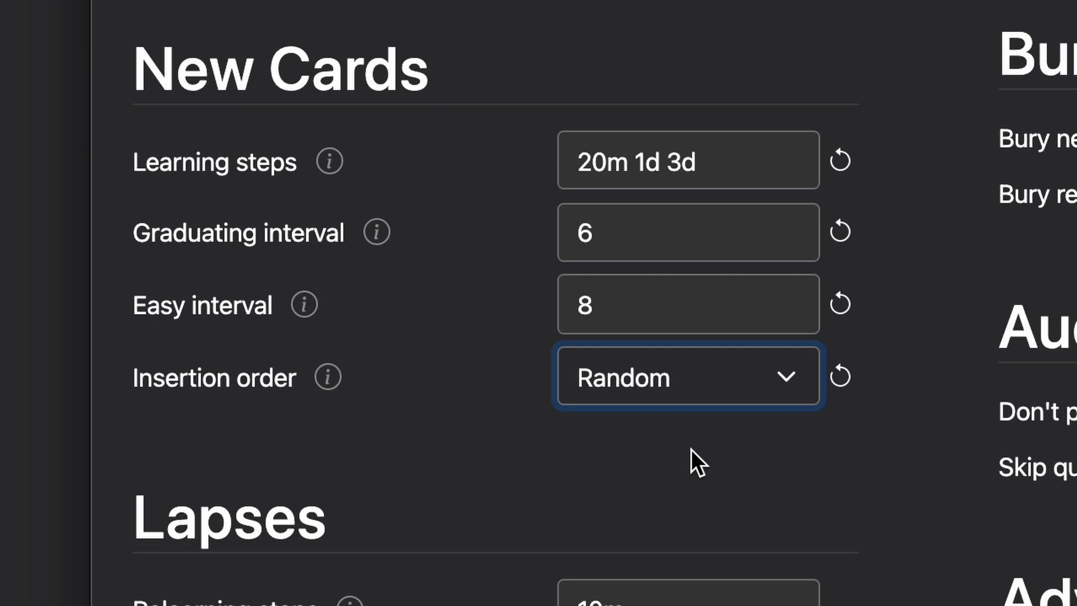
scroll(878, 375, up, 3)
scroll(886, 563, down, 8)
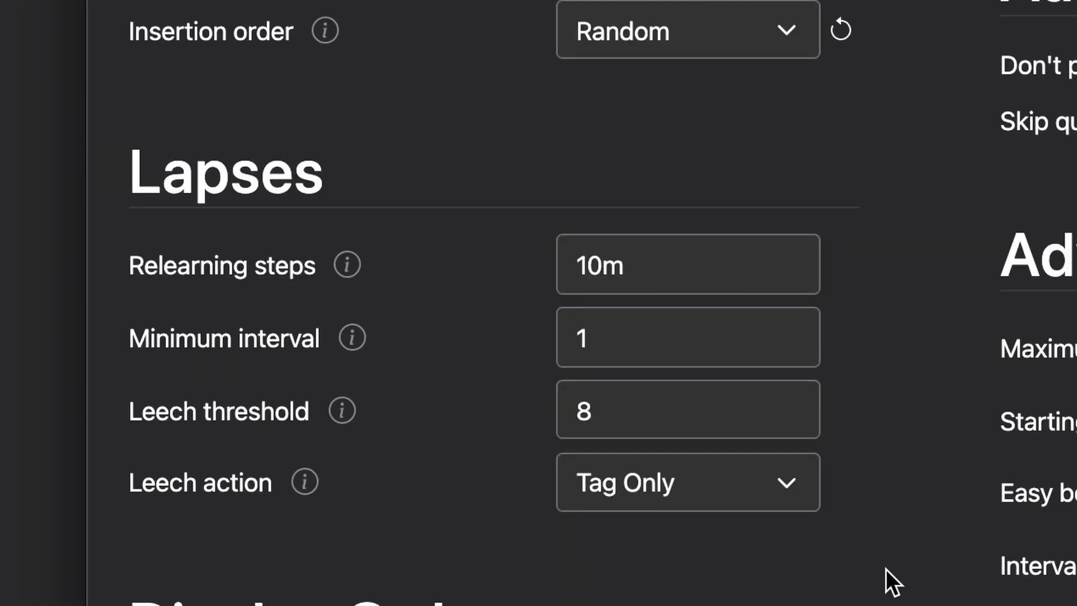
Replace the 10m relearning step with 30 1440 (30m 1d).
scroll(886, 568, down, 2)
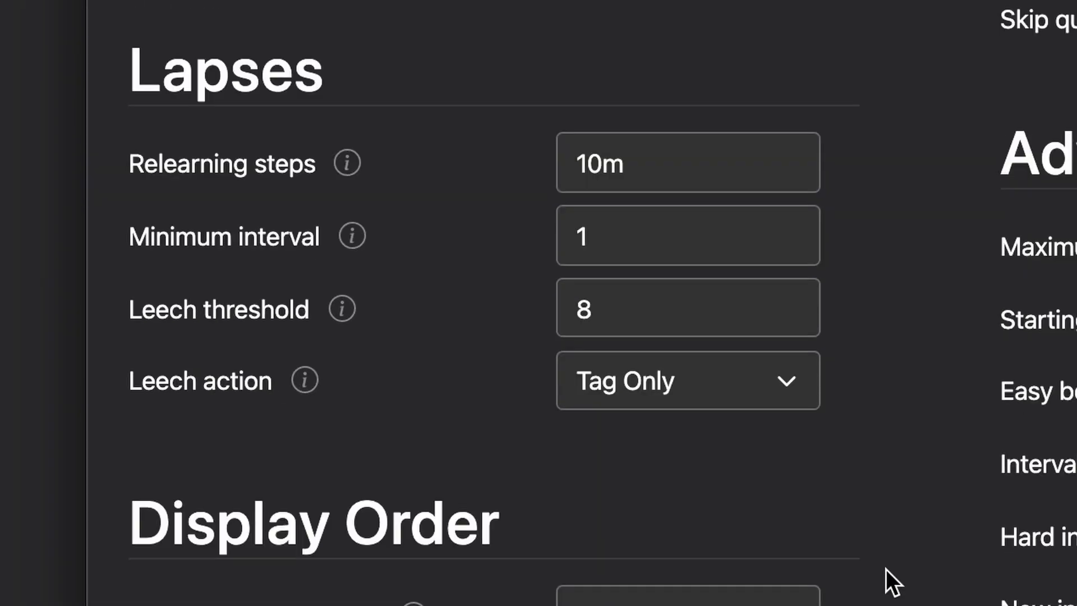
click(631, 169)
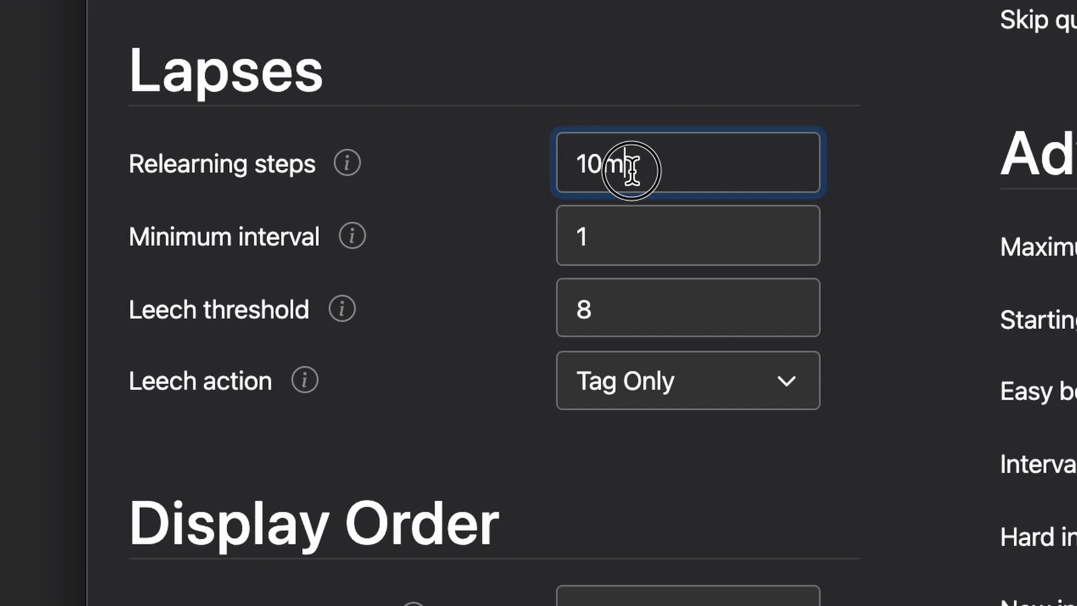
drag(630, 168, 480, 190)
key(Right)
double_click(644, 168)
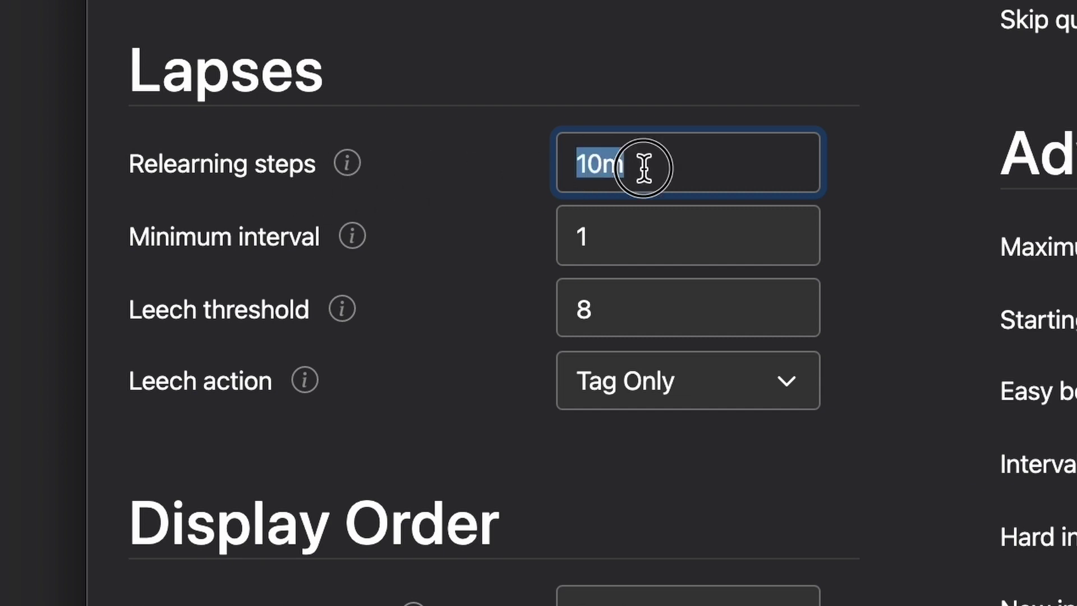
text(30)
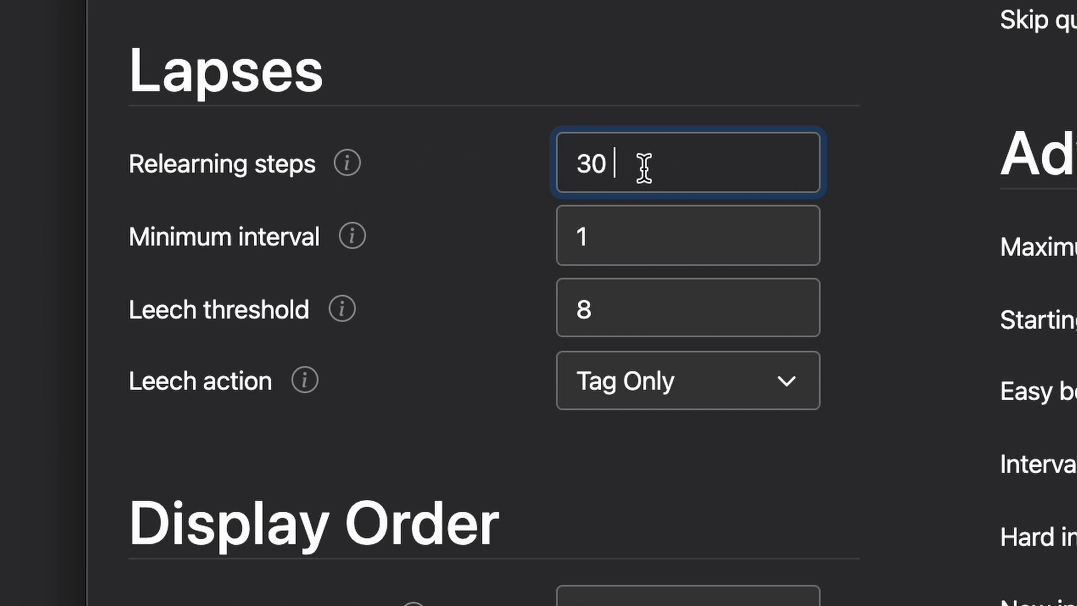
text( 1440)
click(885, 250)
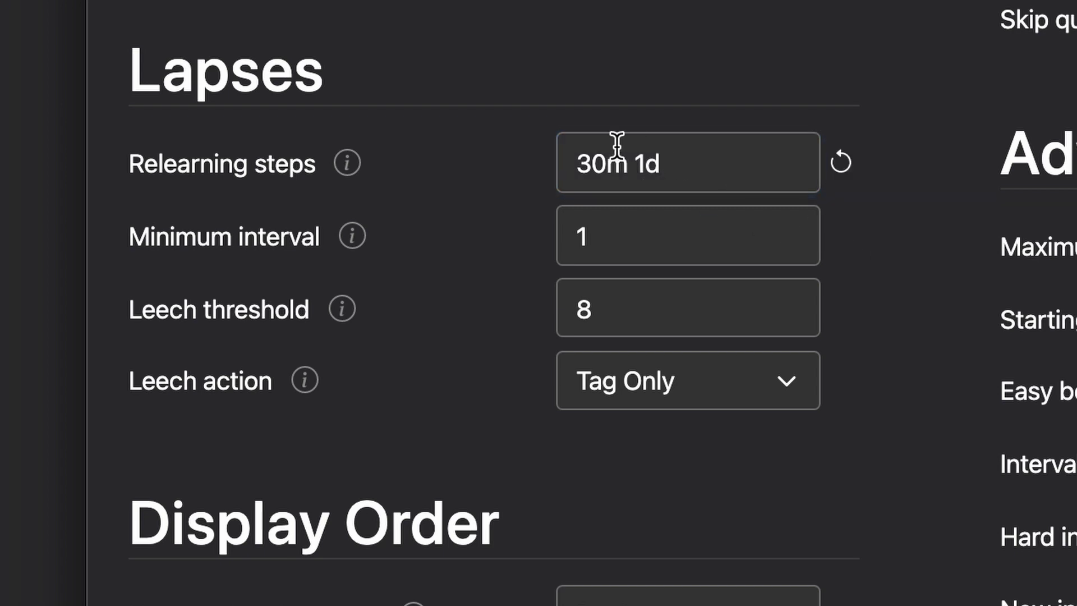
Set the lapse minimum interval to 3.
click(672, 242)
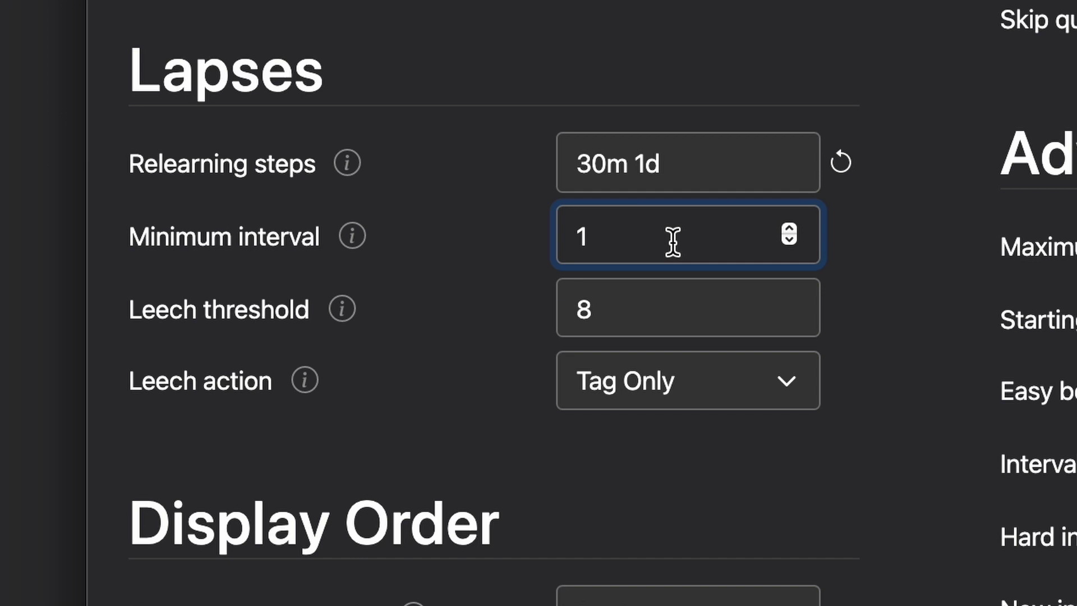
key(BackSpace)
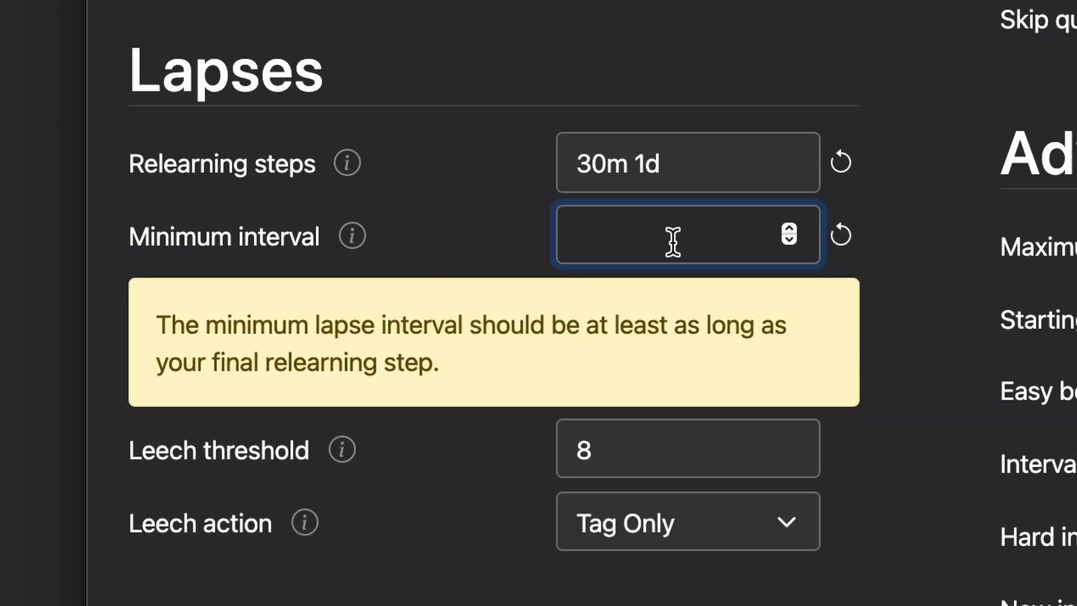
text(3)
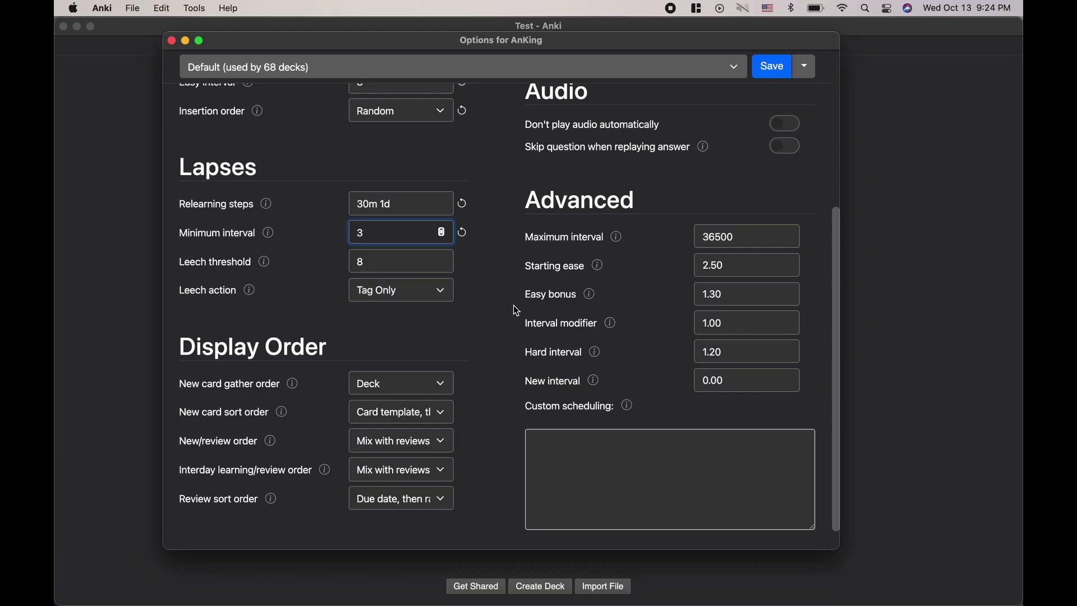
click(912, 442)
Set Maximum answer seconds to 180 and save the AnKing preset.
scroll(931, 456, up, 5)
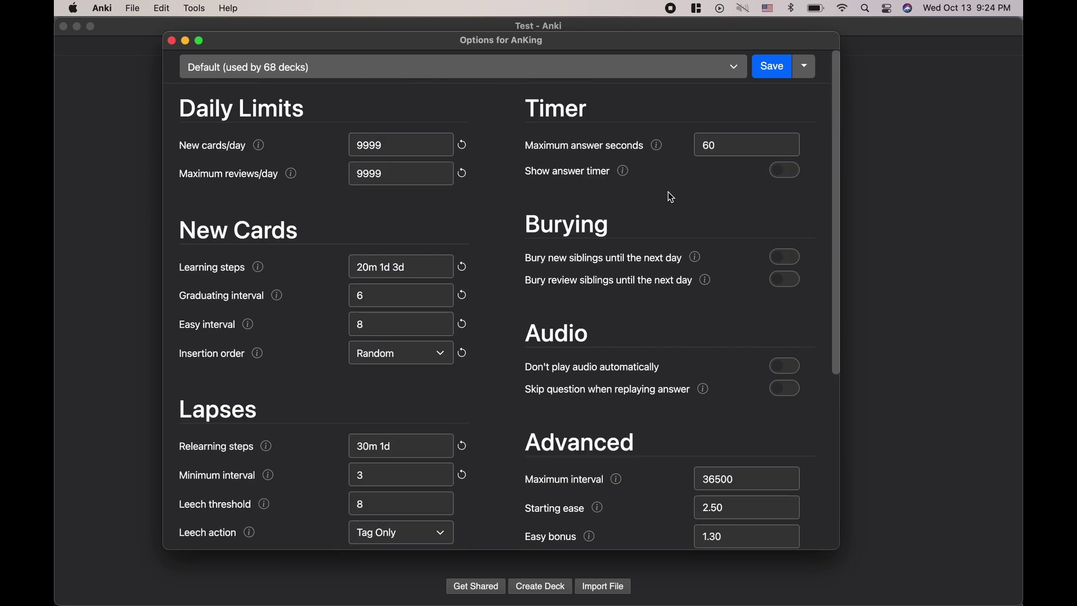
click(751, 148)
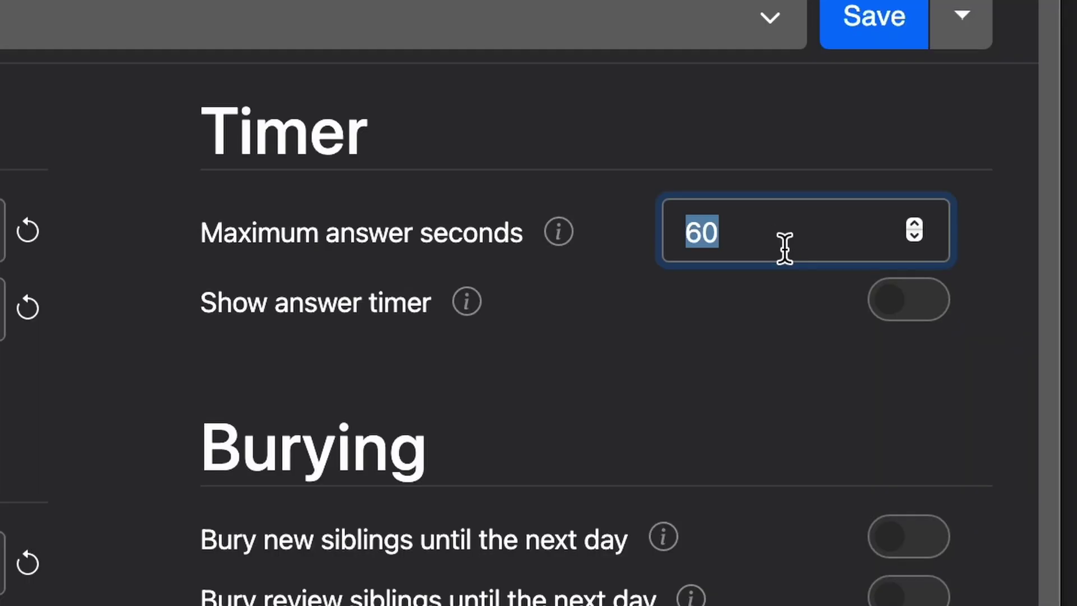
text(180)
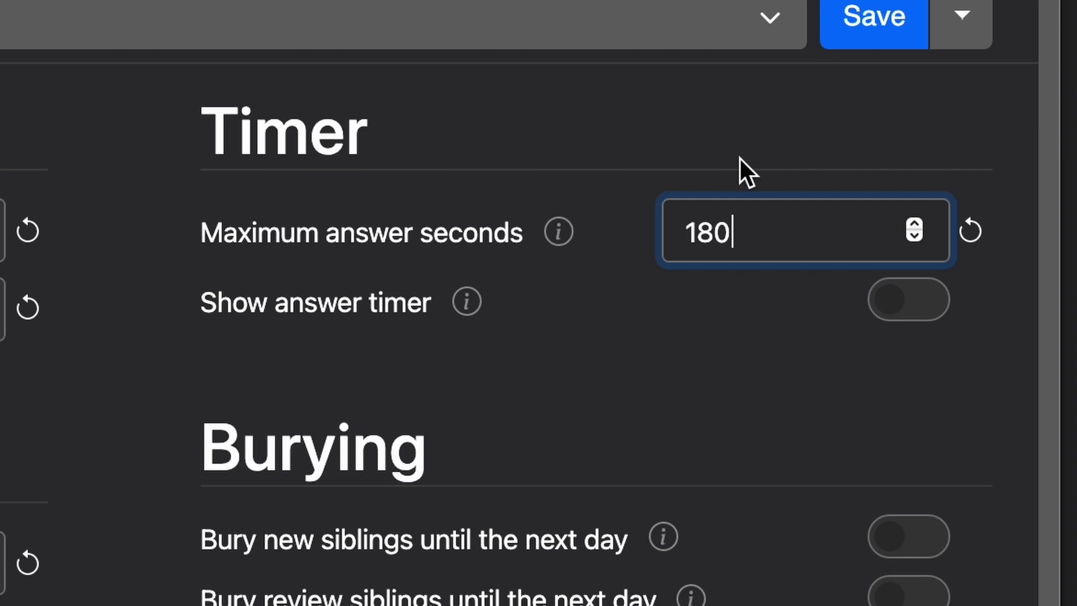
click(739, 157)
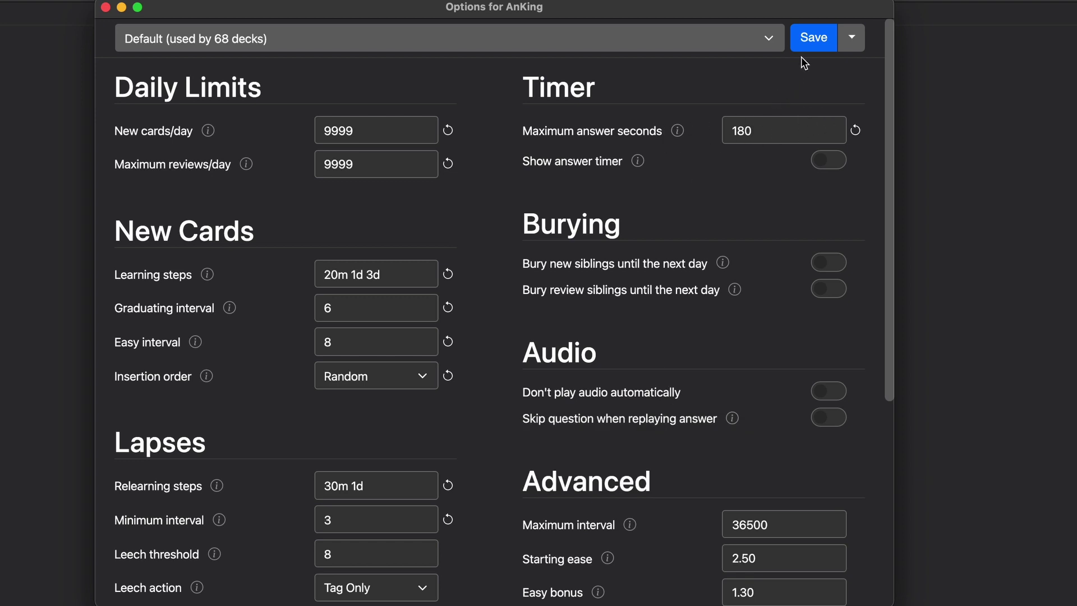
click(811, 45)
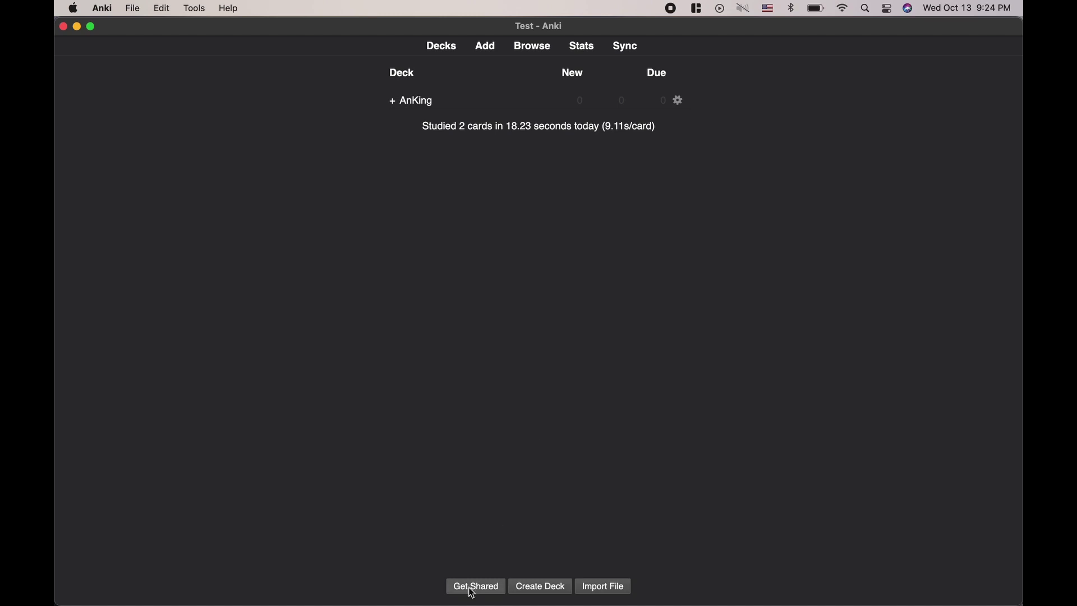
Bring Chrome forward and Google 'medical school anki' in a new tab.
mouse_move(459, 604)
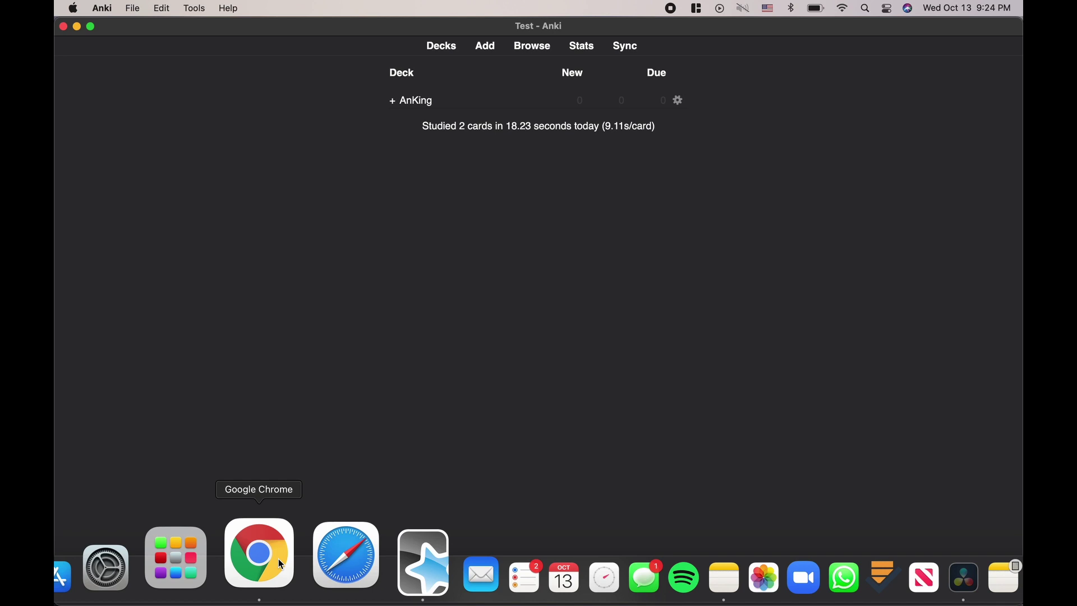
click(281, 563)
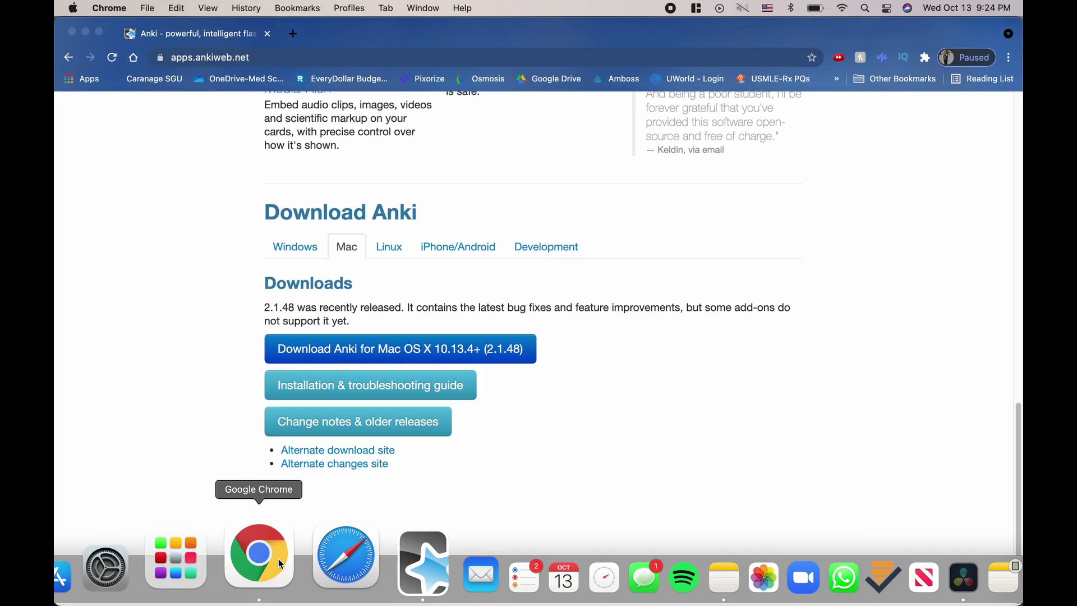
click(295, 36)
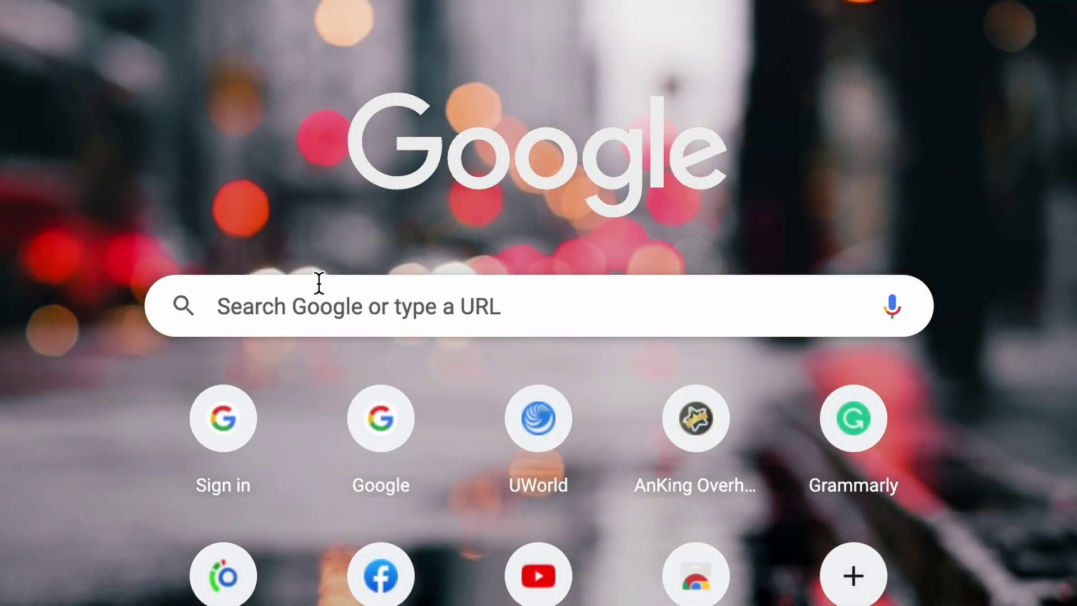
click(434, 303)
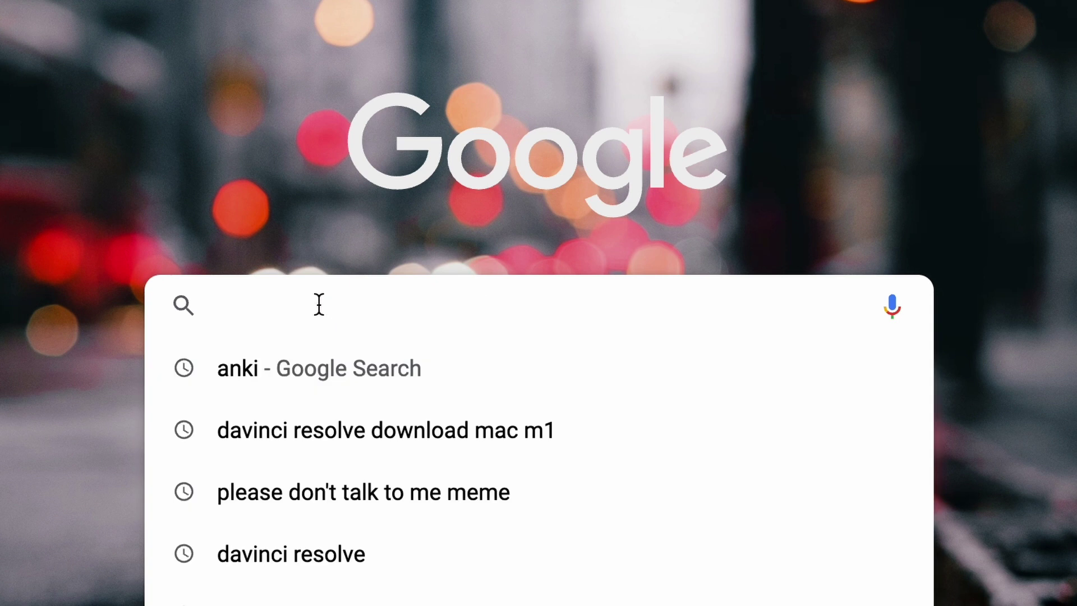
text(medical school anki)
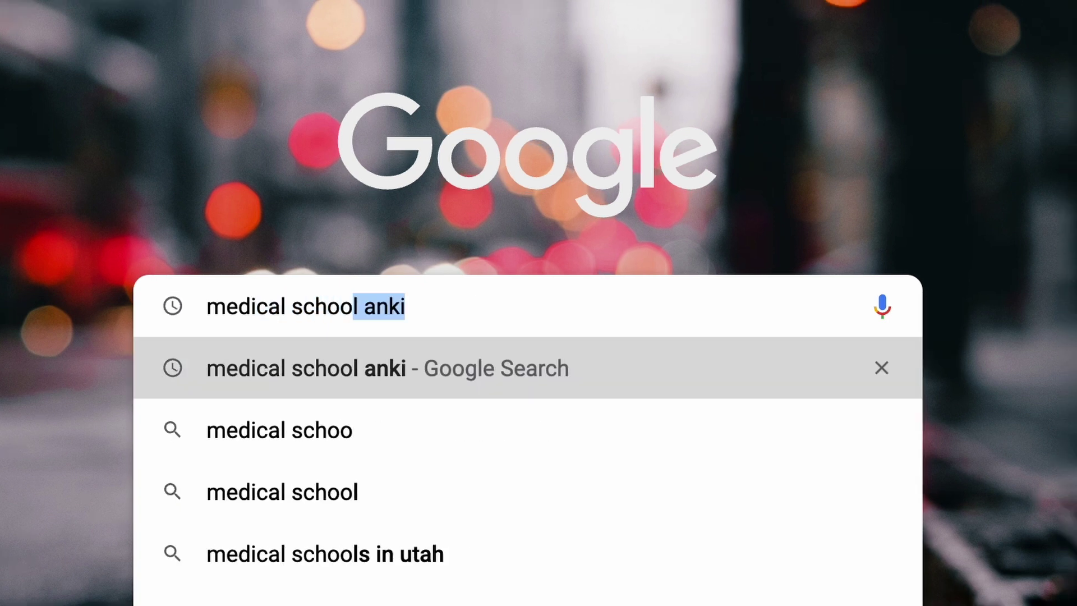
key(Return)
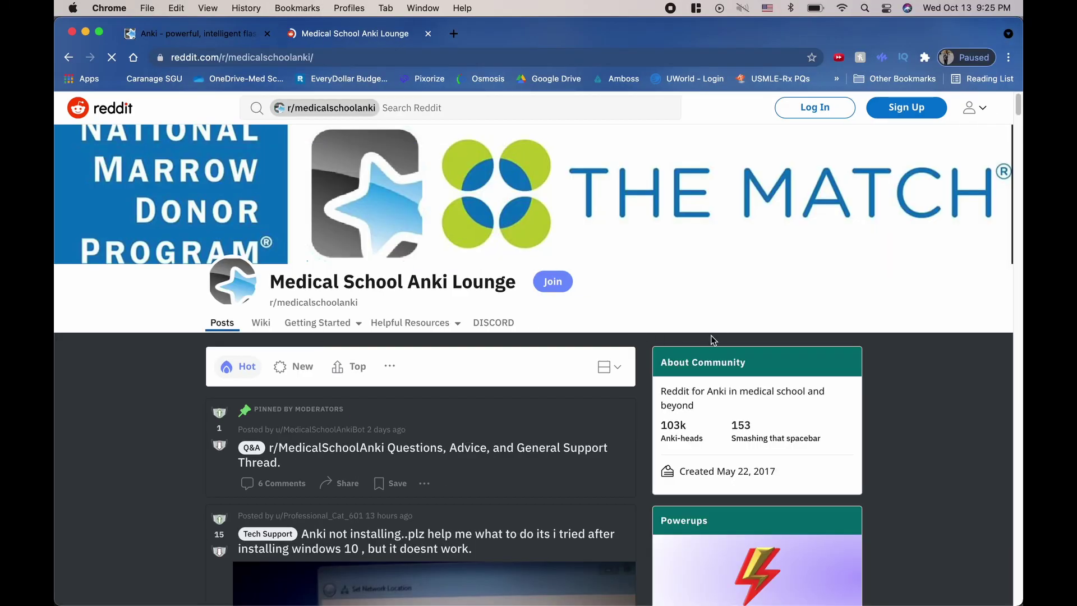
Scroll the AnKing V10 update post down to the comment with Mega and Google Drive links.
scroll(772, 351, down, 10)
scroll(773, 351, down, 12)
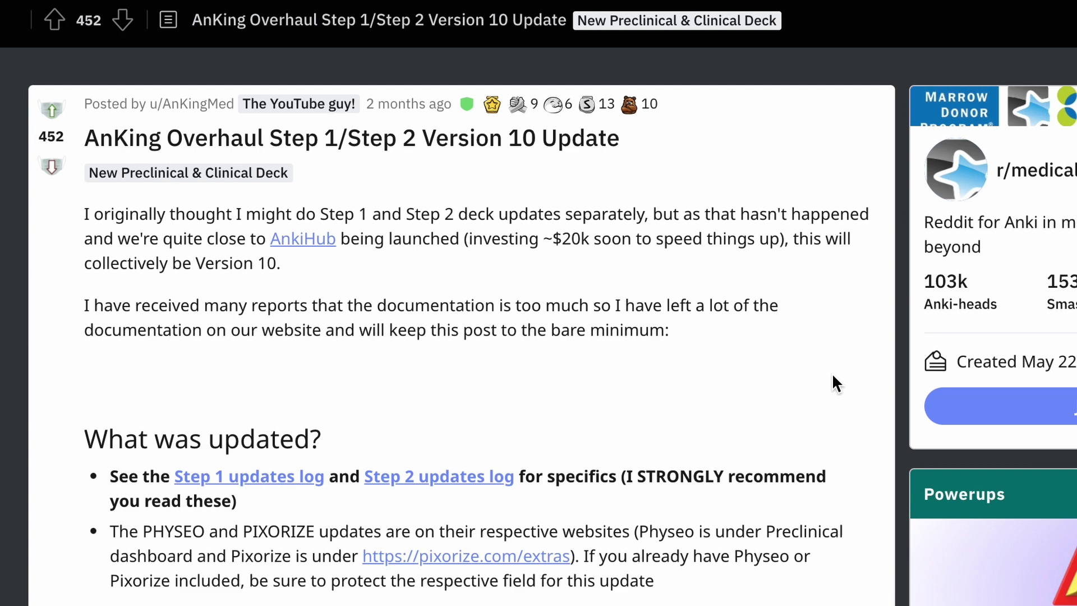
scroll(833, 376, down, 10)
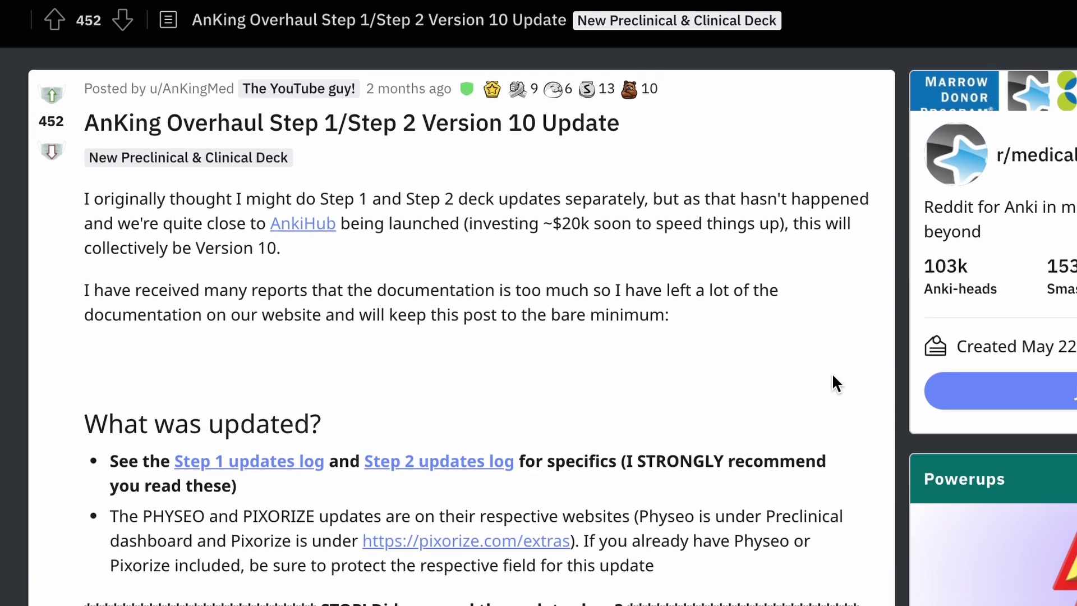
scroll(832, 376, down, 15)
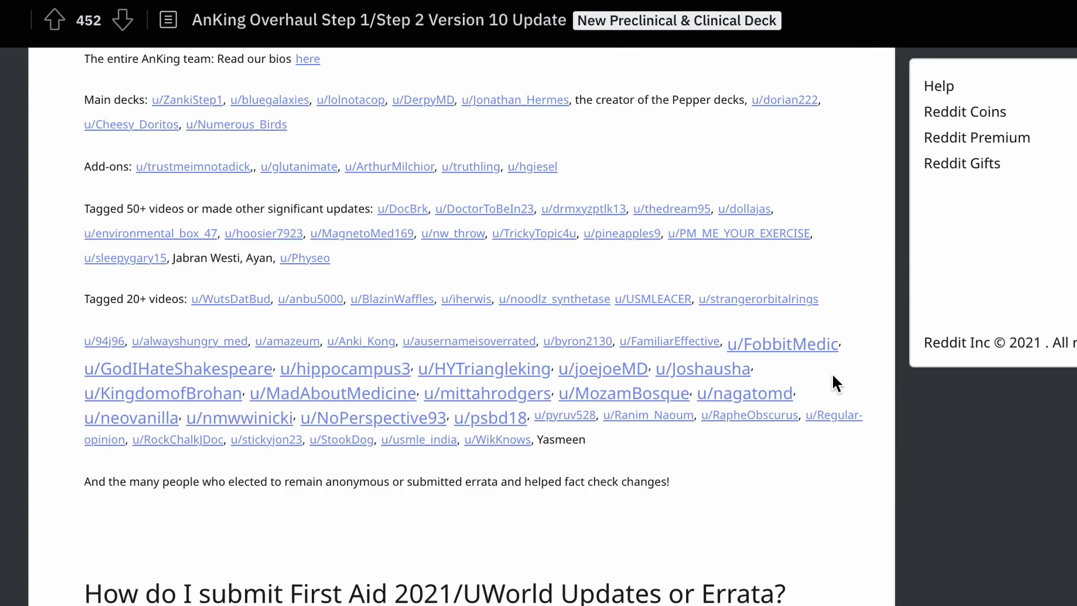
scroll(833, 375, down, 15)
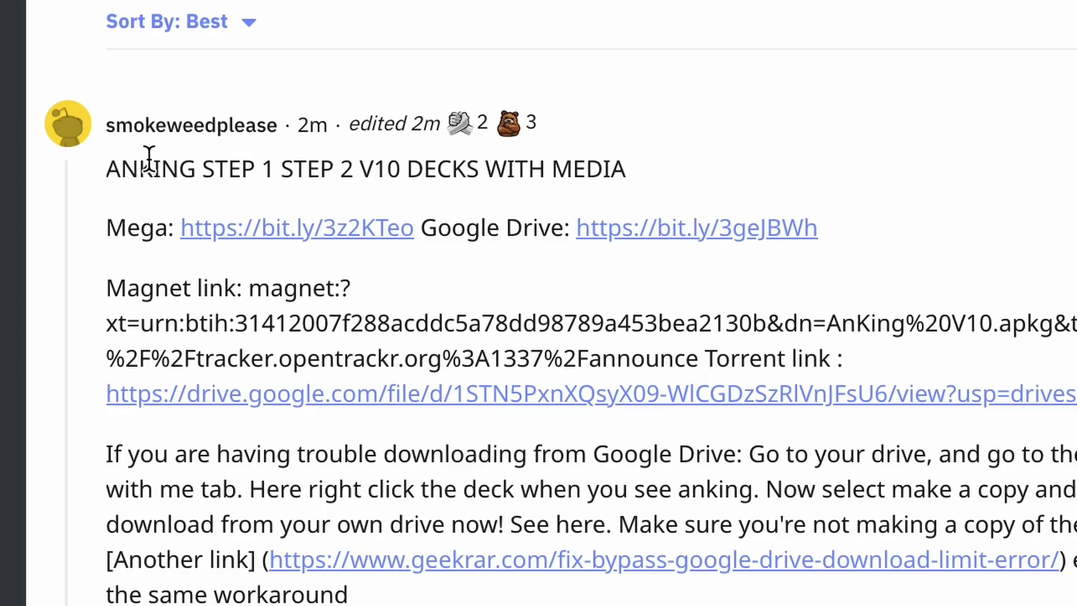
mouse_move(242, 137)
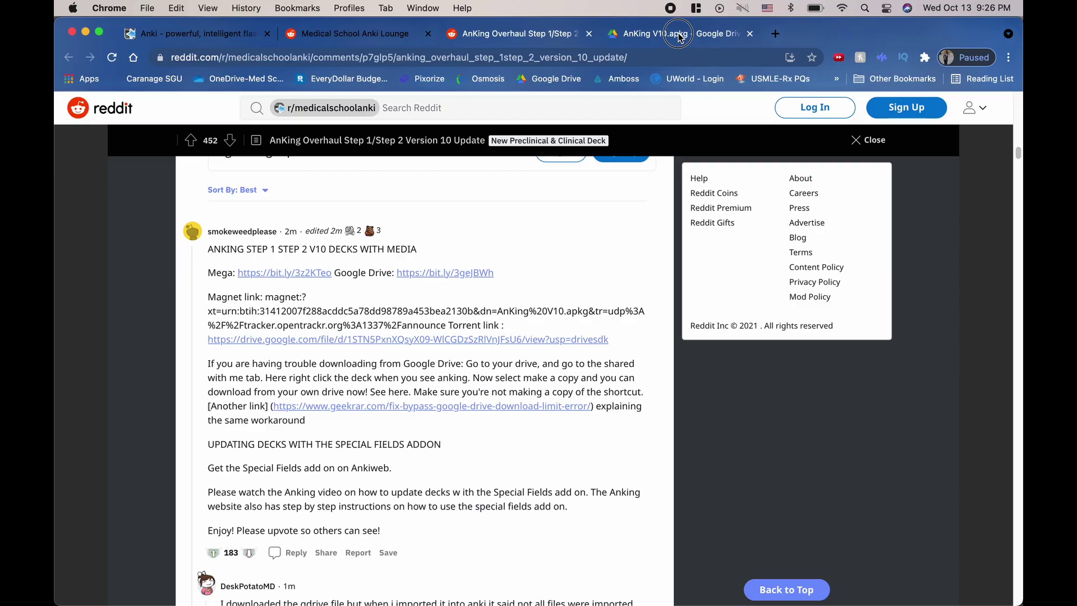
Look over the AnKing V10.apkg Google Drive page, return to the Reddit post, then close Chrome.
click(673, 34)
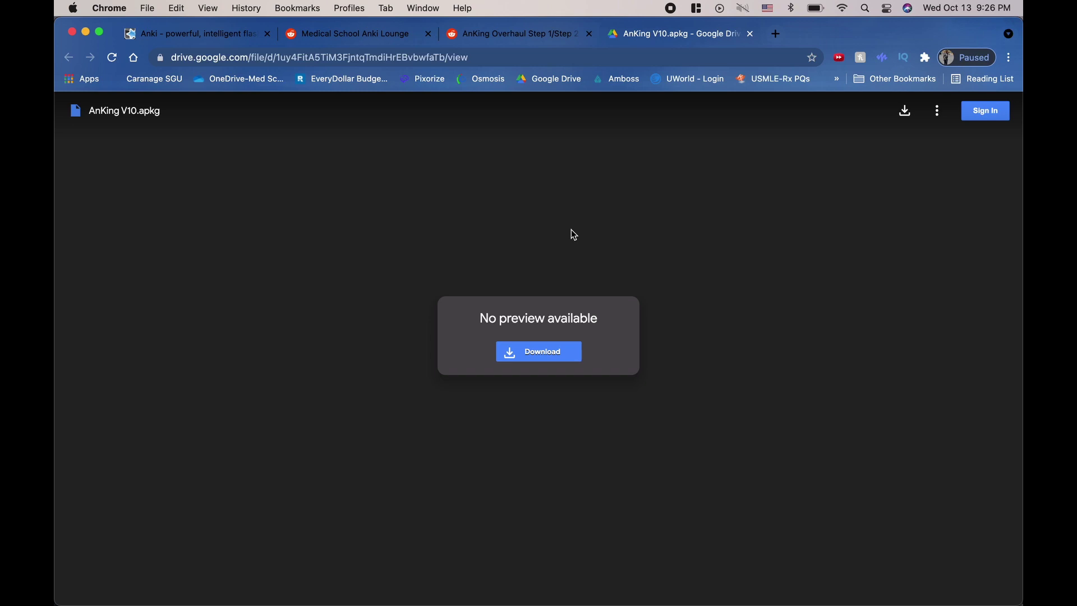
click(510, 35)
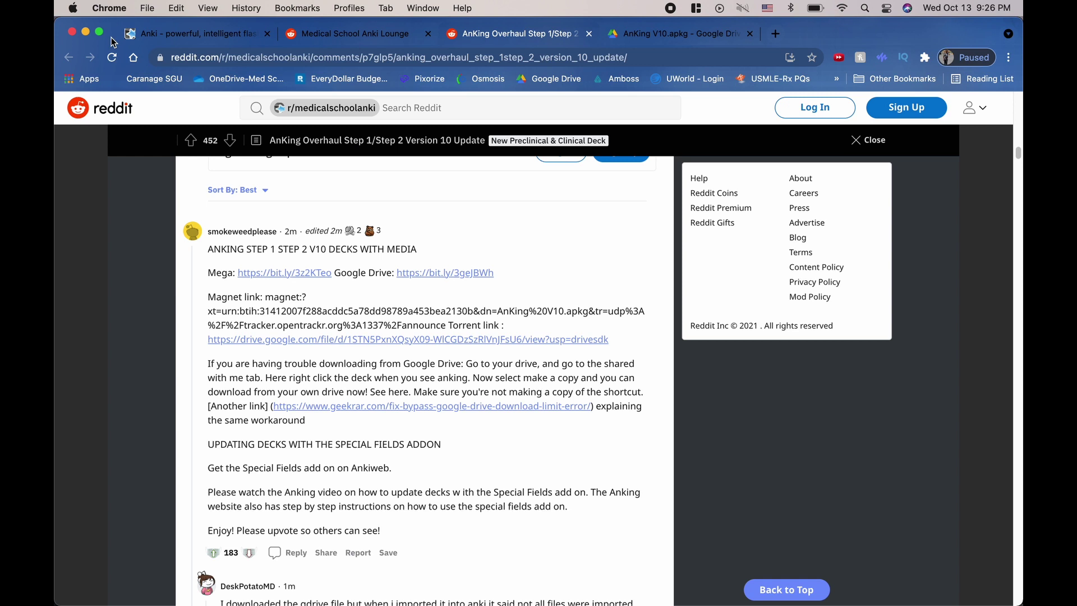
click(73, 33)
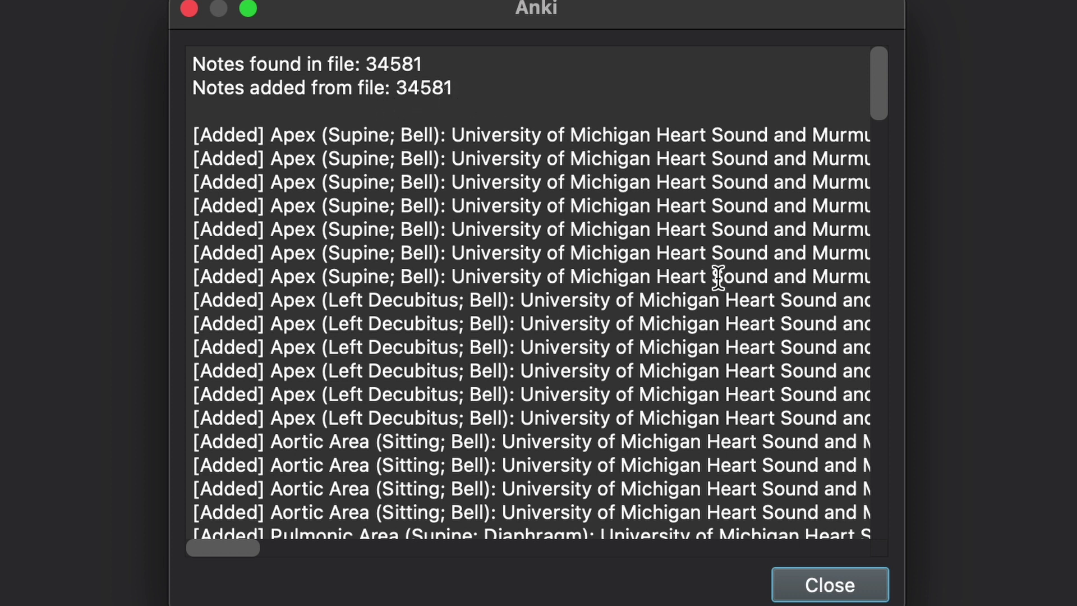
Close the import report showing 34581 AnKing notes added.
click(830, 588)
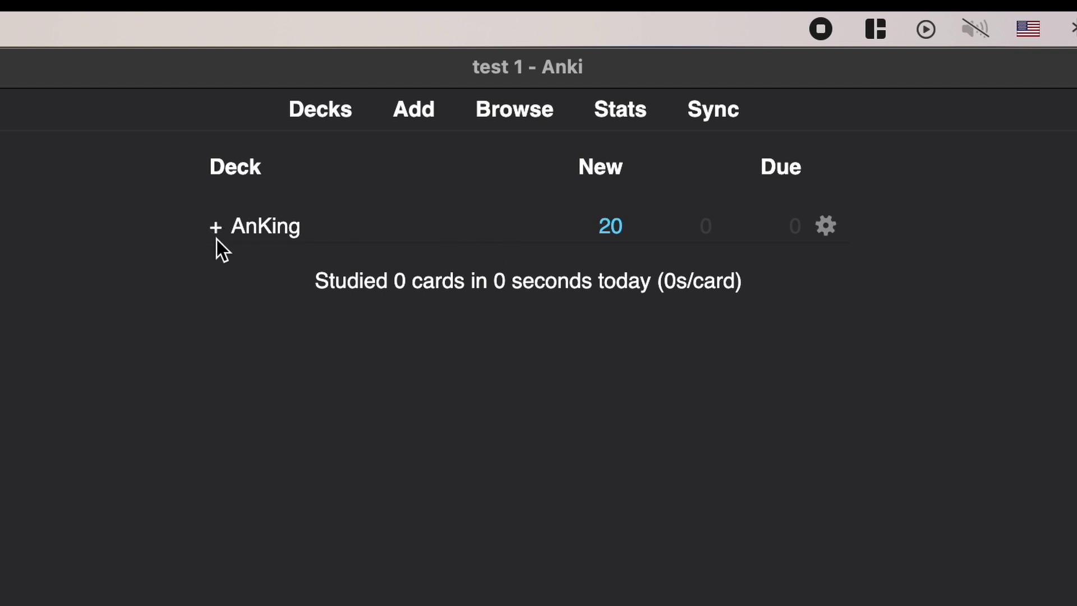
Open the card browser and collapse the Flags, Today and Card State sidebar groups.
click(215, 230)
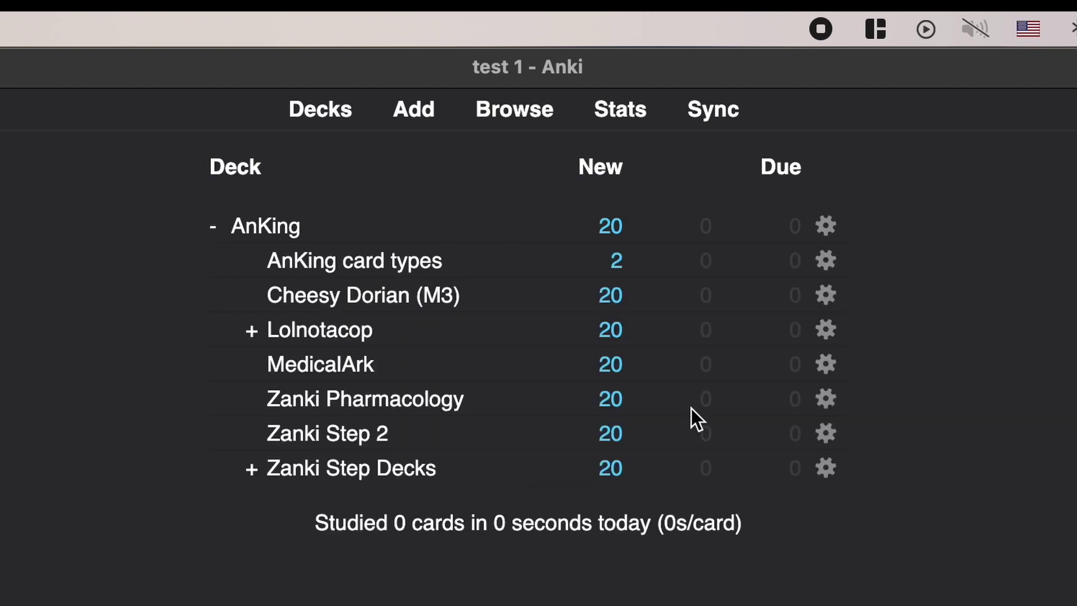
click(214, 227)
click(512, 108)
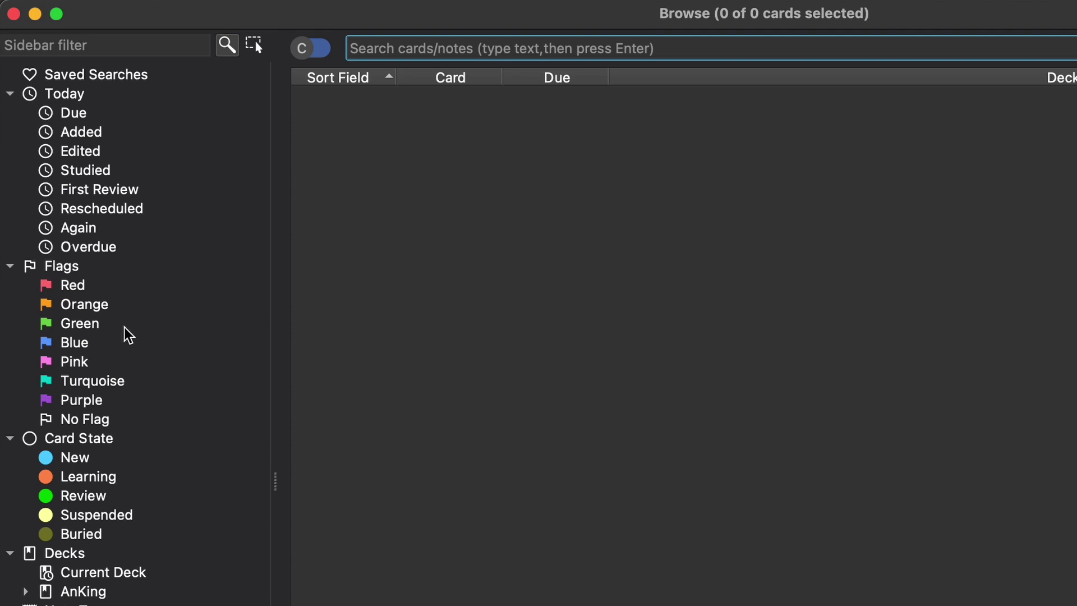
click(11, 266)
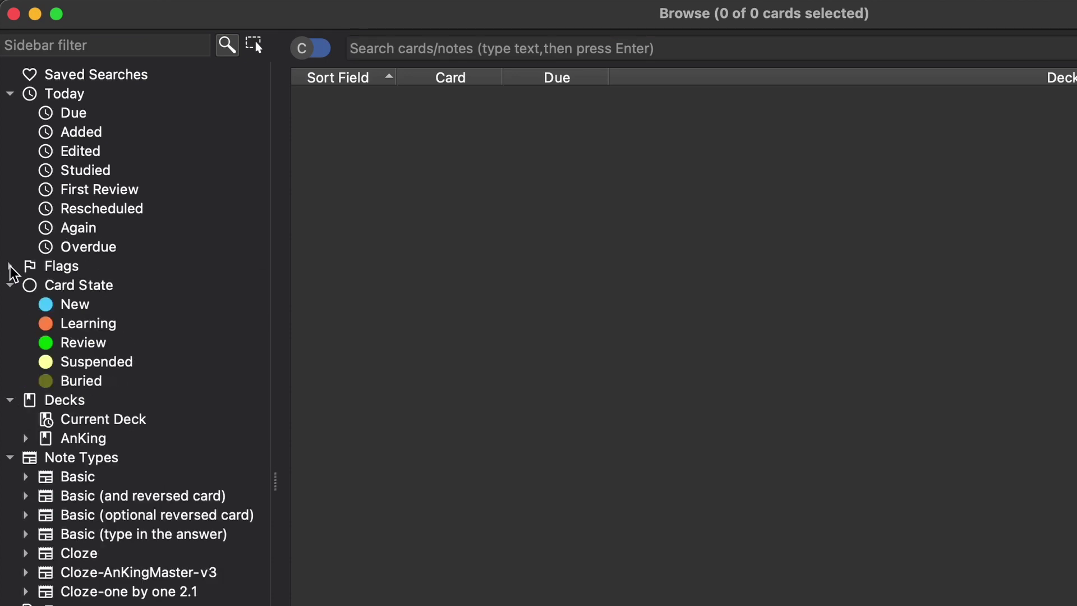
click(9, 94)
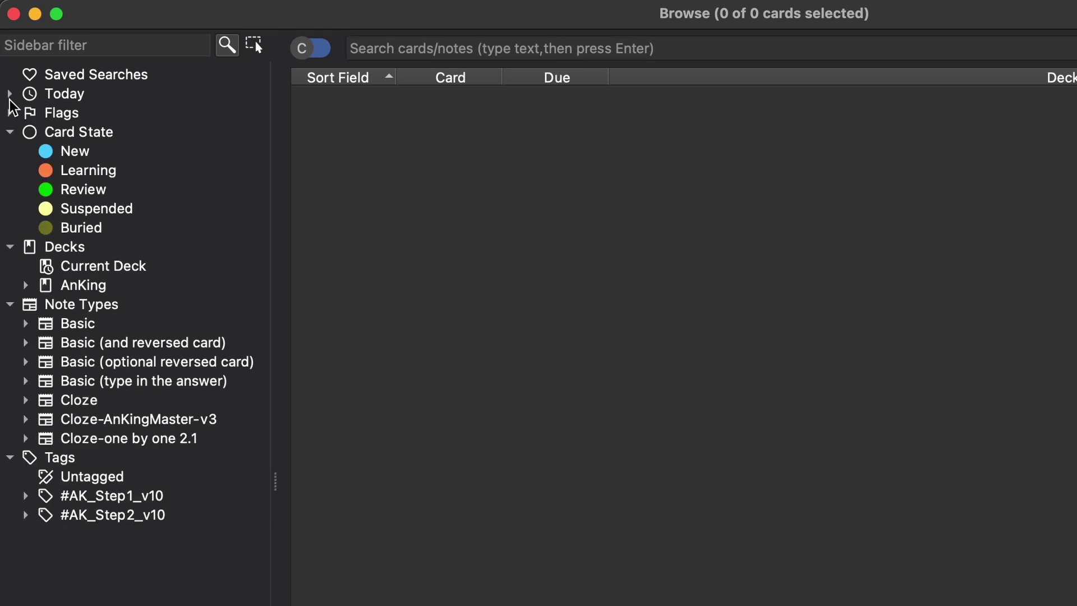
click(10, 132)
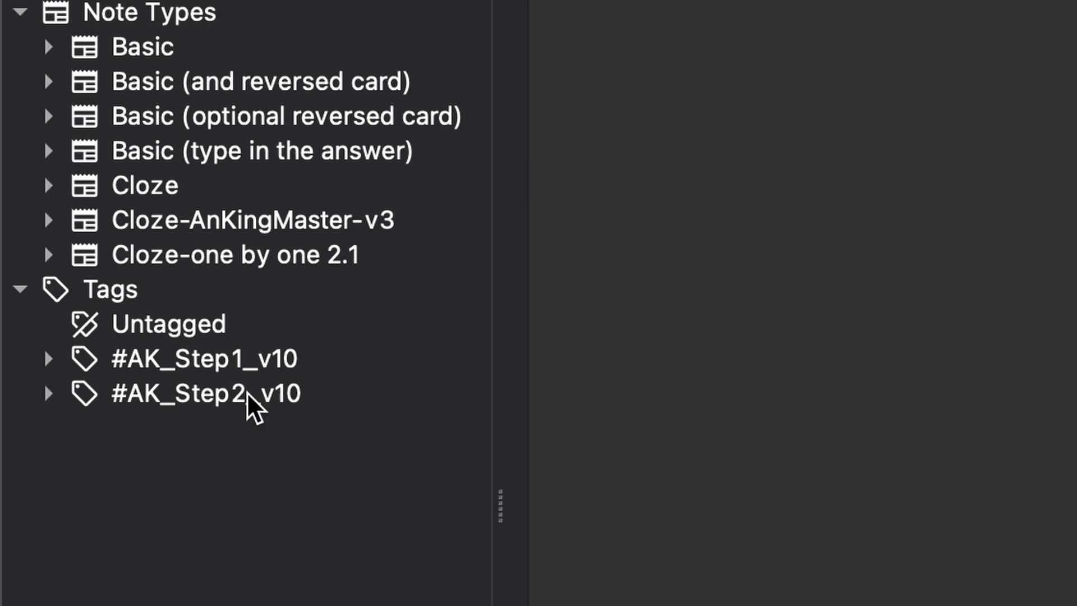
Review the #AK_Step1_v10 tag and its subtags, then list all 43079 AnKing deck cards.
click(244, 360)
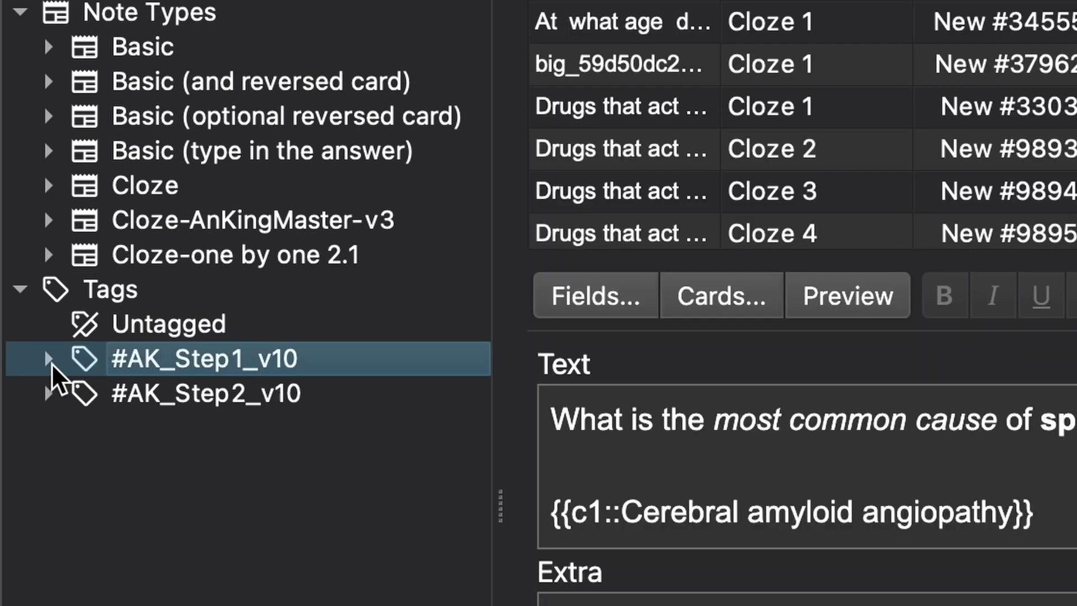
click(48, 358)
scroll(208, 511, down, 5)
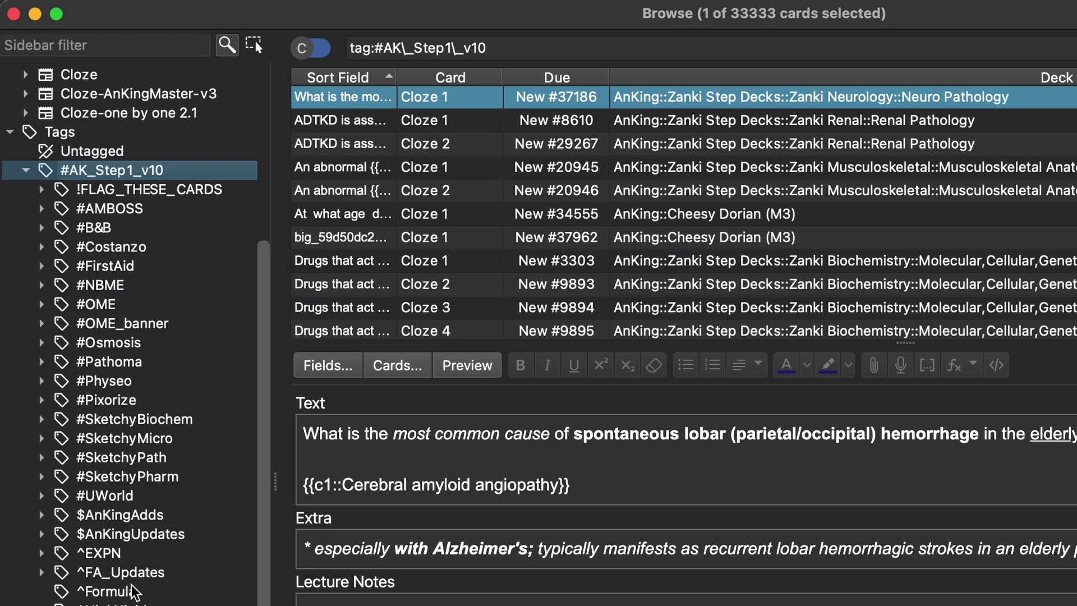
scroll(105, 392, down, 2)
scroll(103, 389, up, 12)
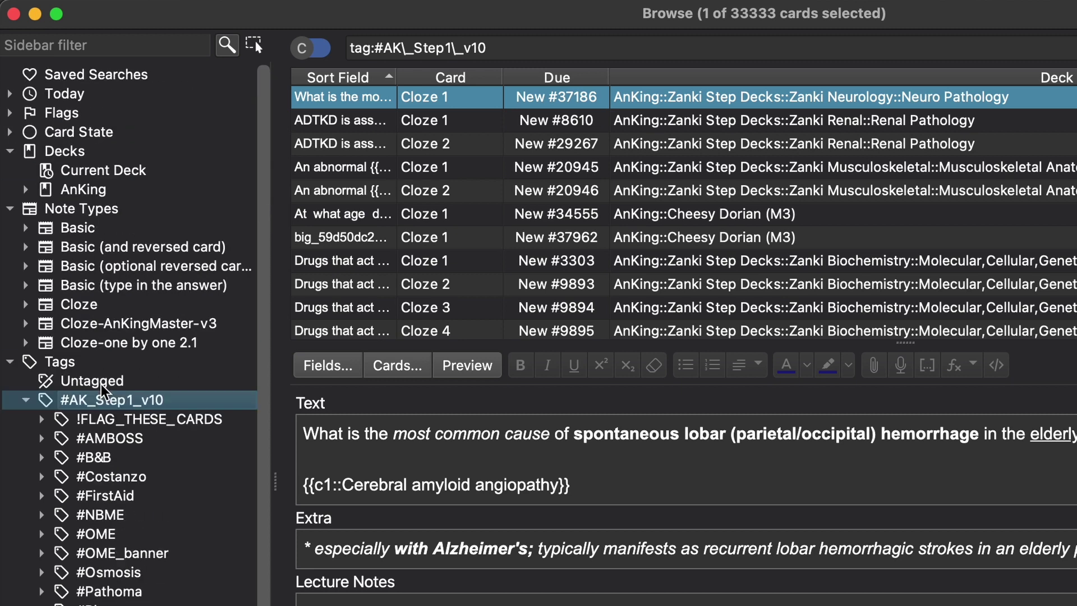
click(26, 400)
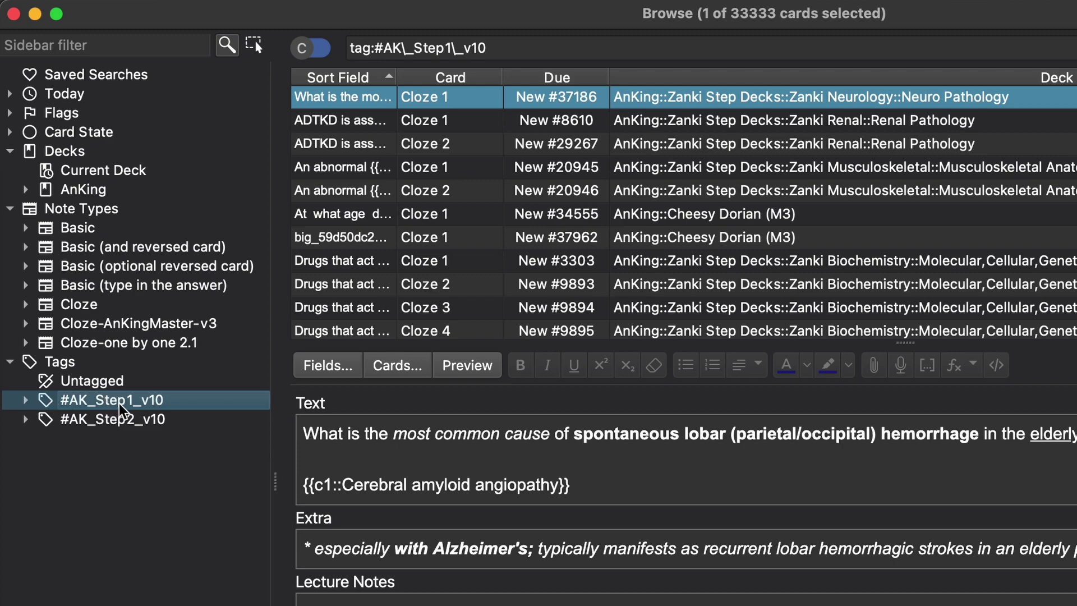
click(80, 189)
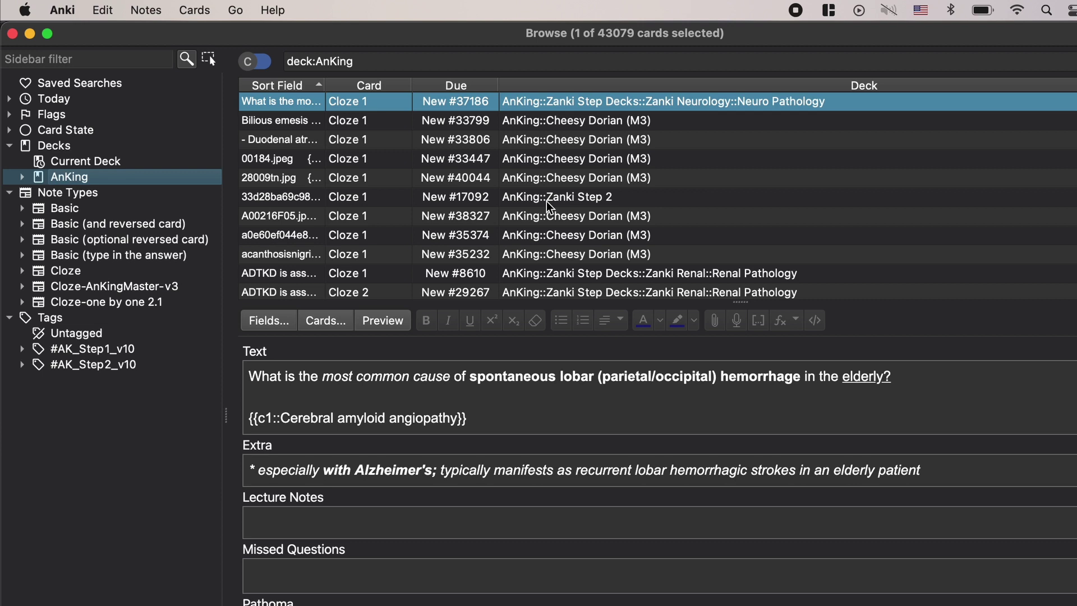
Select all 43079 AnKing cards and suspend them with Cmd+J.
click(577, 184)
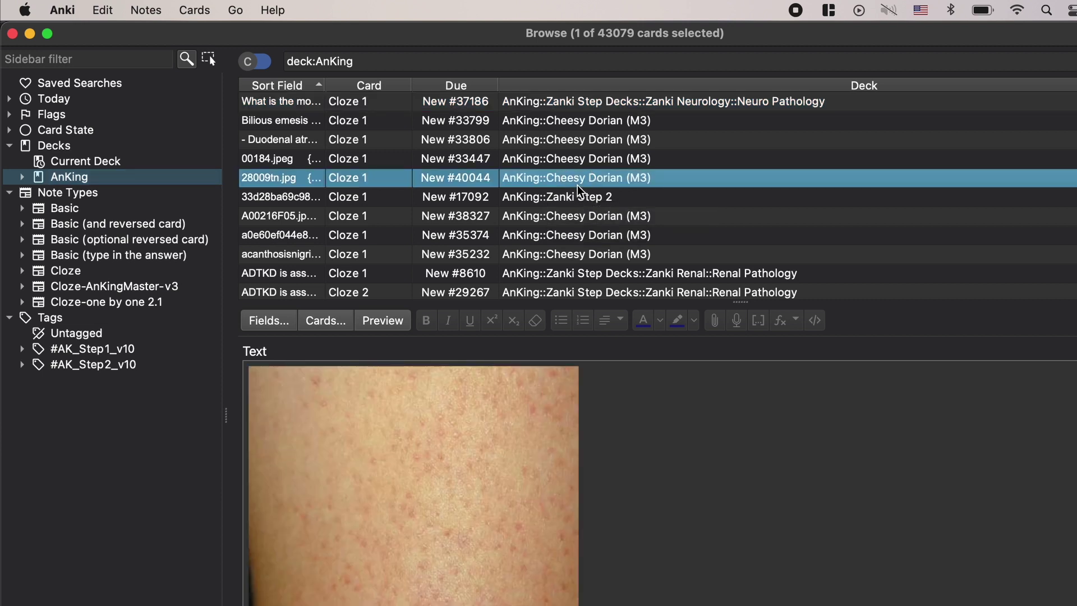
key(super+a)
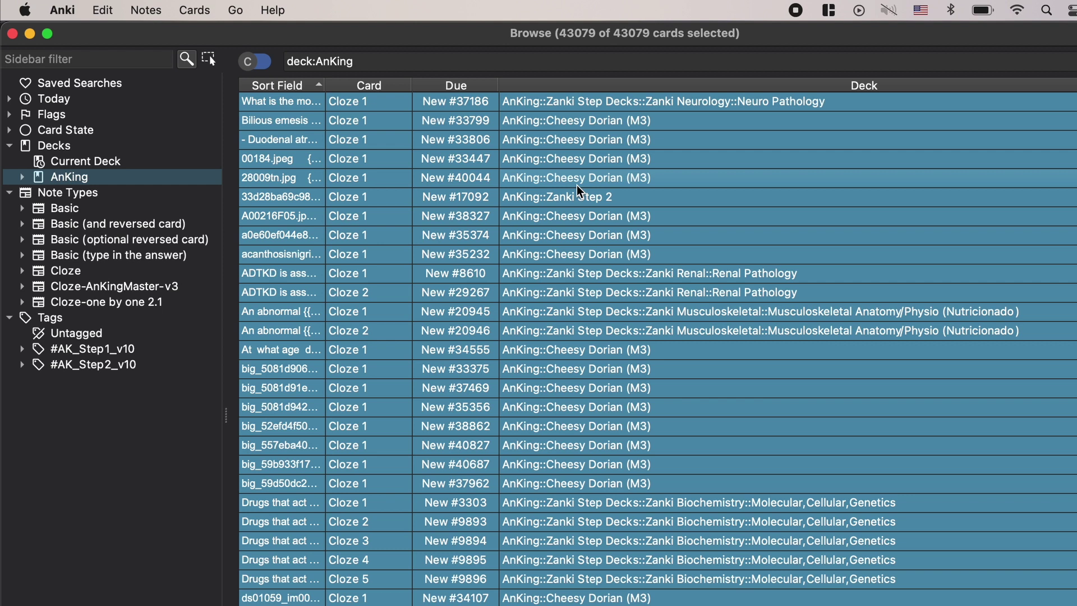
key(super+j)
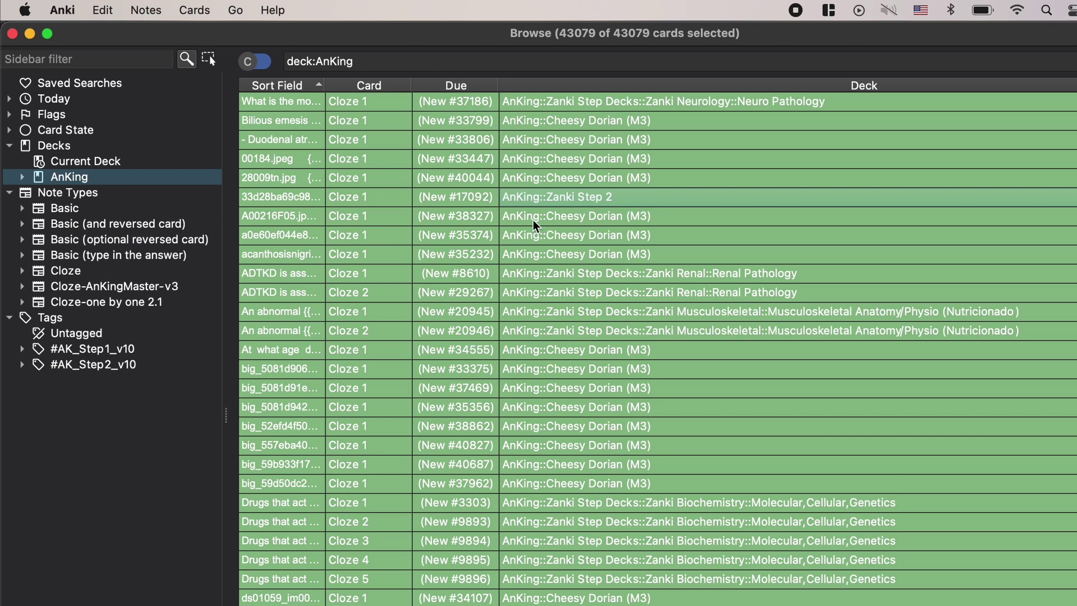
Reduce the selection to one card, check the #AK_Step1_v10 subtags, and close the card browser.
click(435, 196)
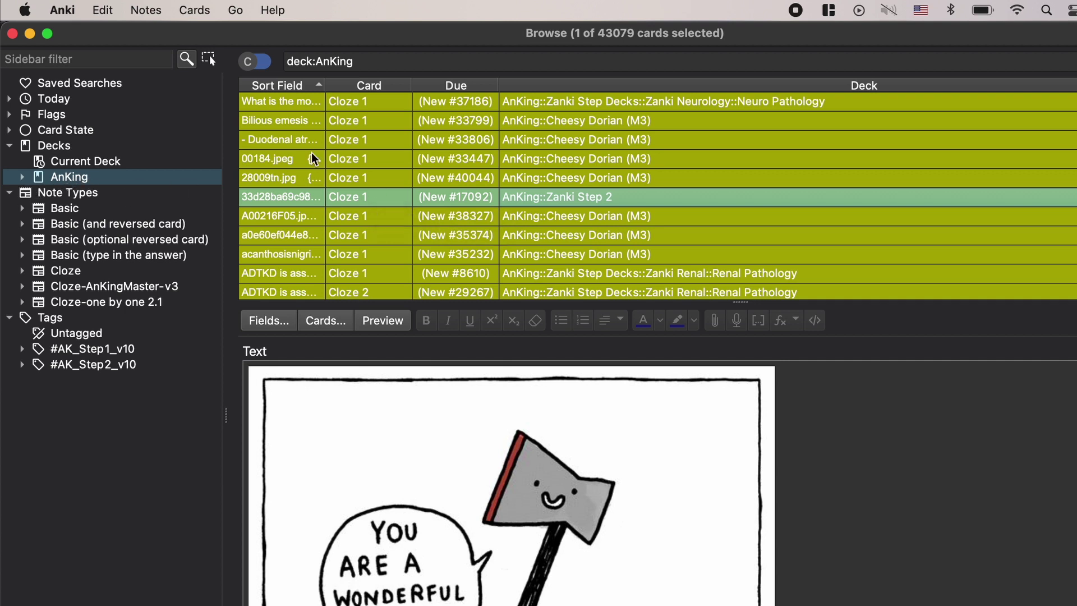
click(23, 349)
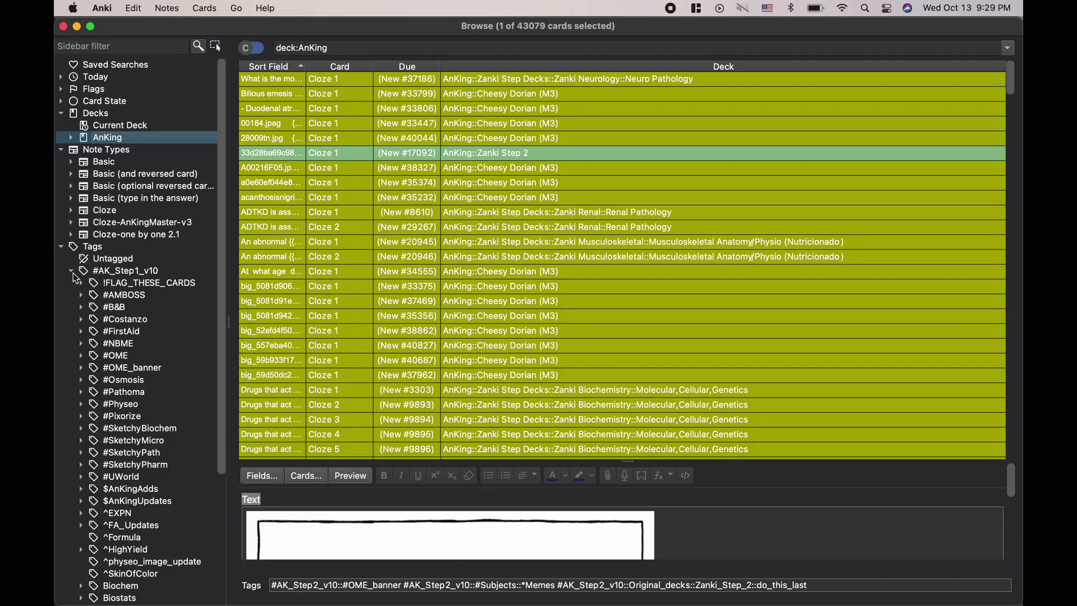
click(22, 349)
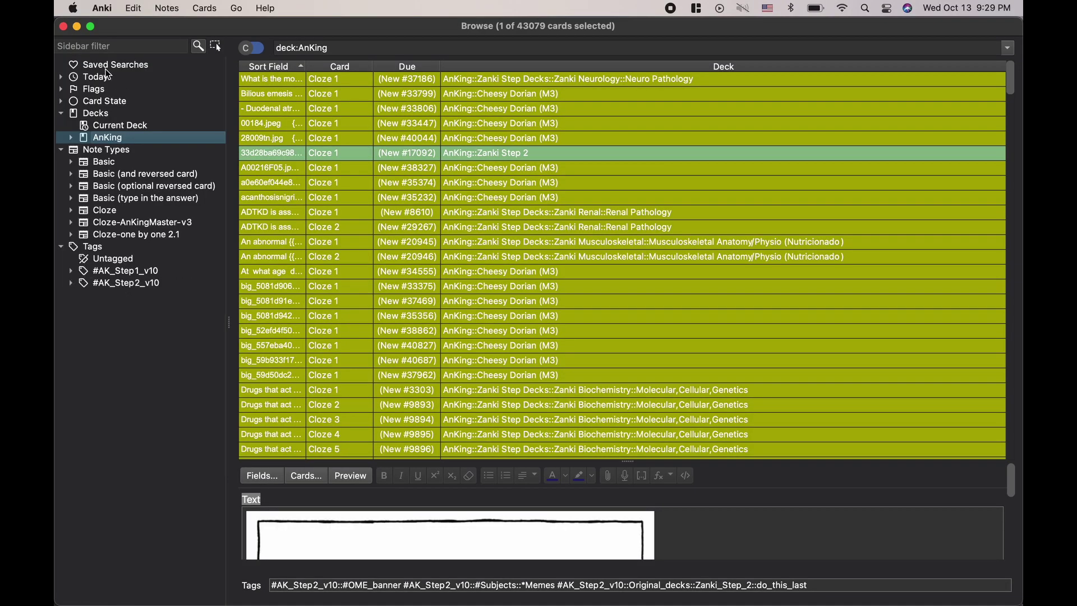
click(62, 28)
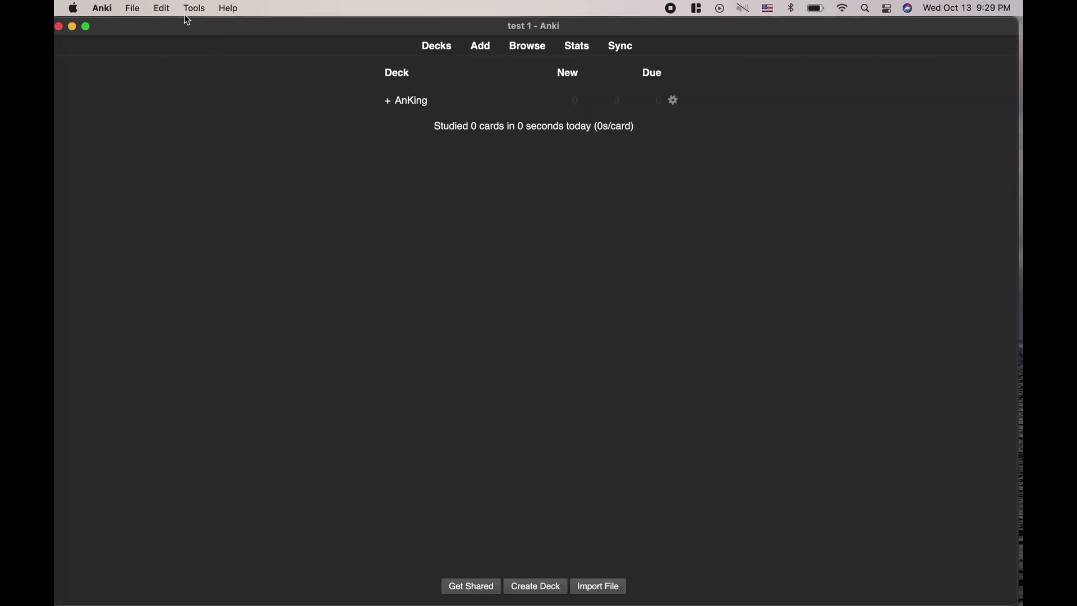
Go from Tools > Add-ons > Get Add-ons to AnkiWeb's shared add-on listing in Chrome.
click(194, 10)
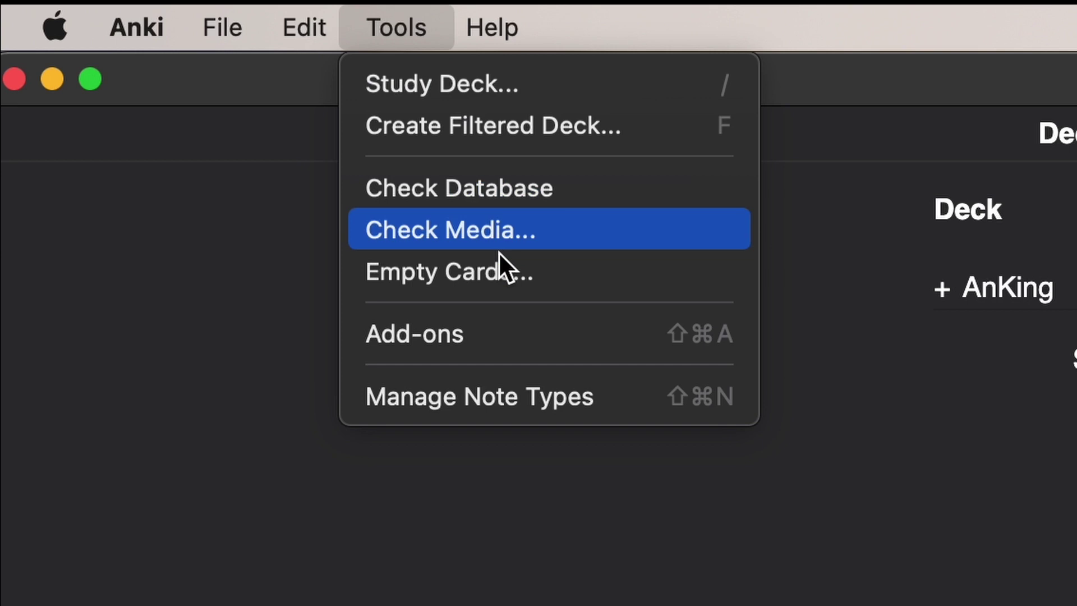
click(462, 328)
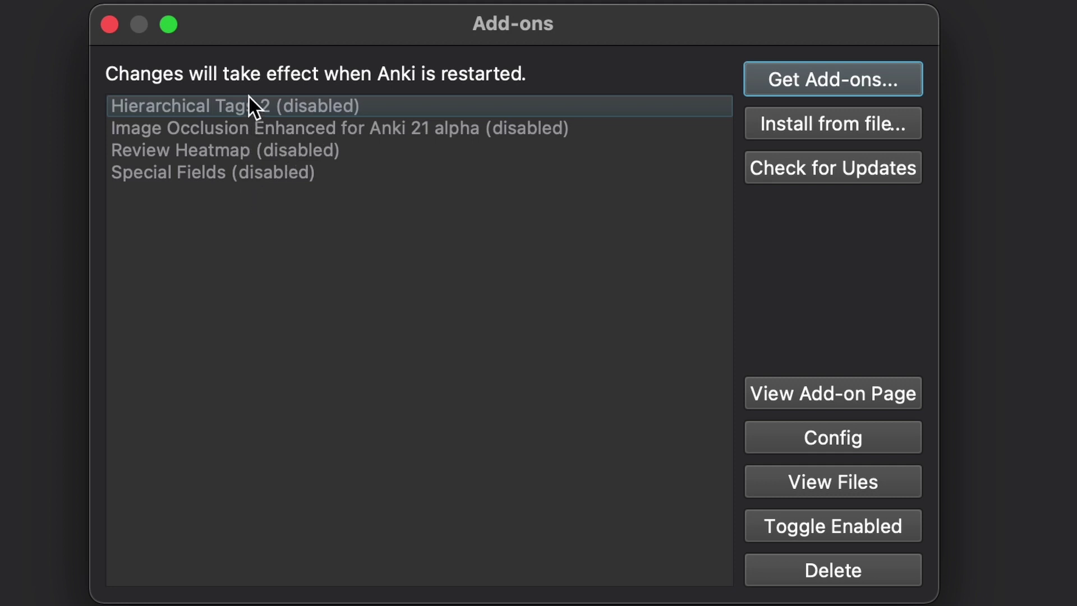
click(852, 77)
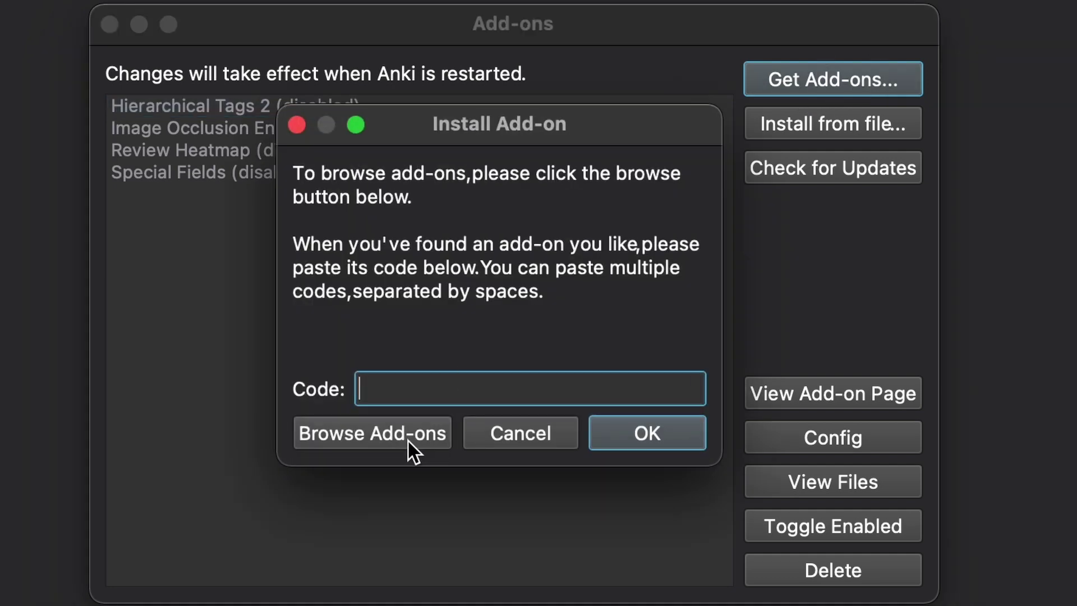
click(406, 441)
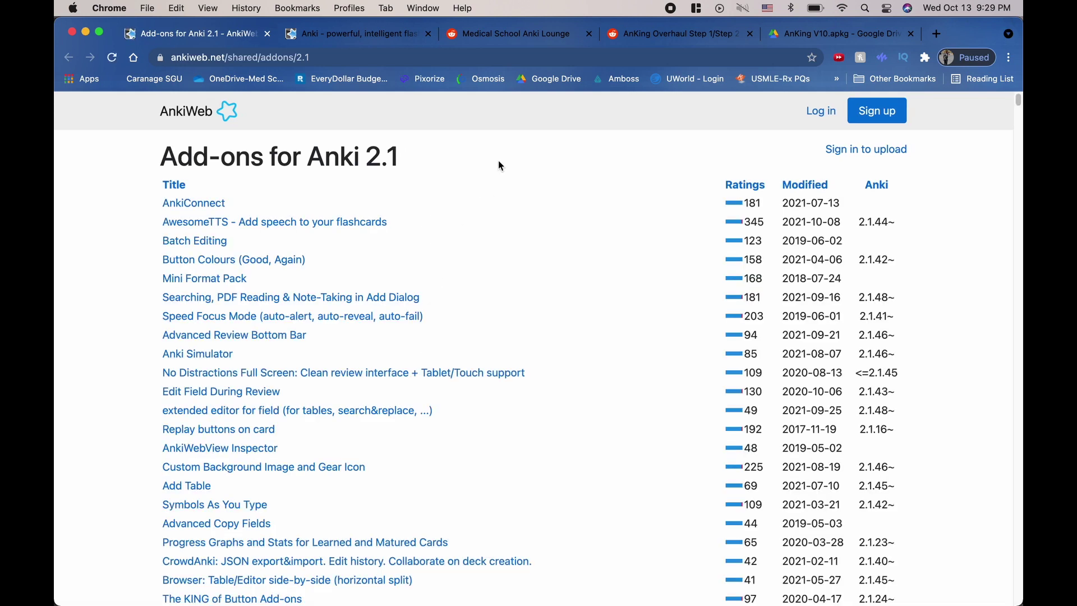
Find 'special' on the AnkiWeb listing and open the Special Fields add-on page.
key(super+f)
text(spe)
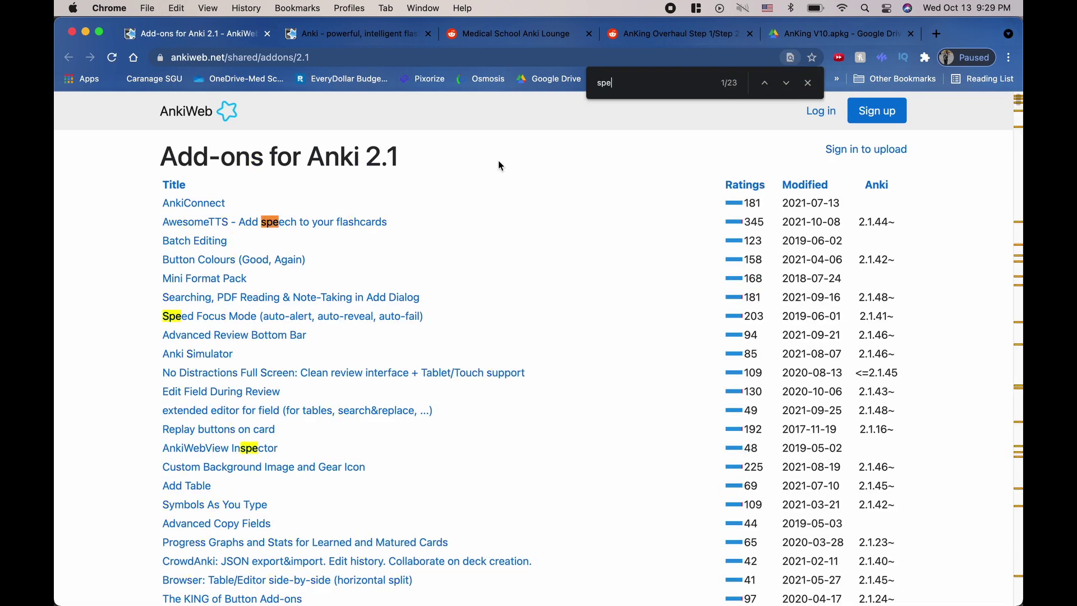
text(cial)
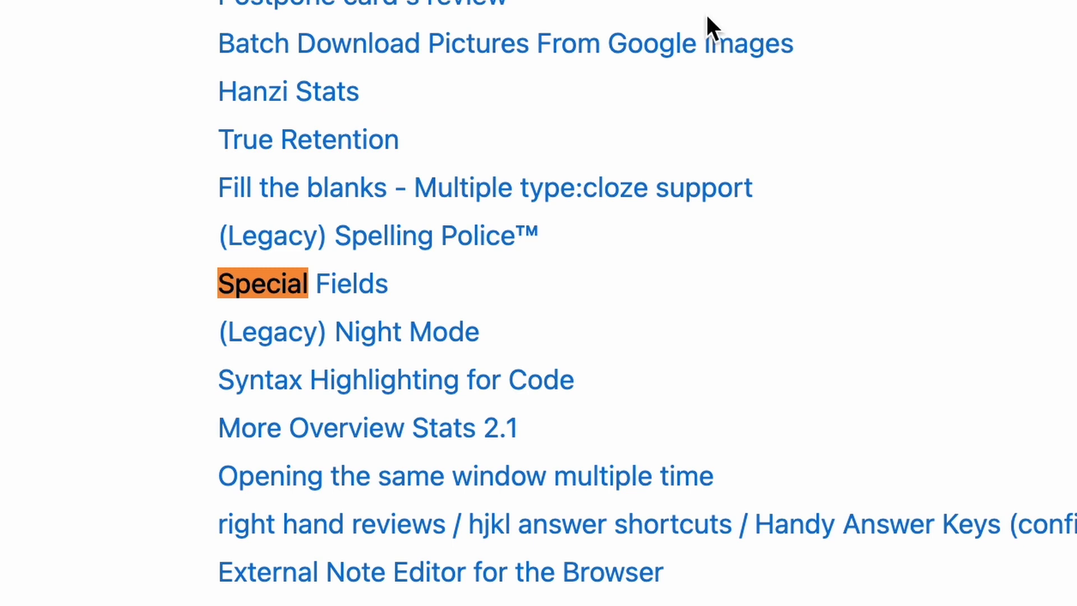
click(352, 303)
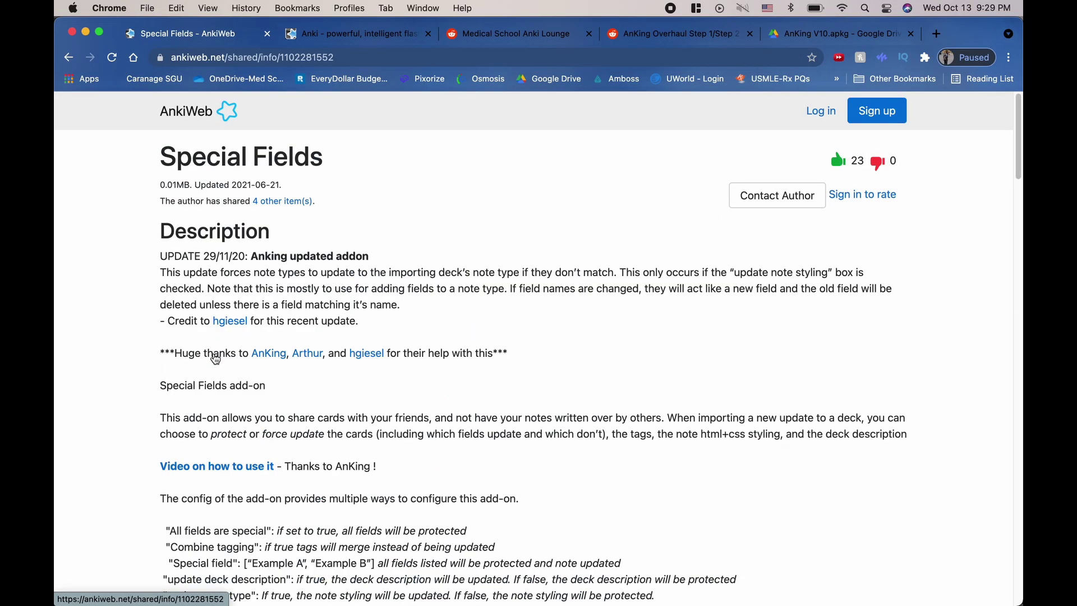
scroll(285, 341, down, 10)
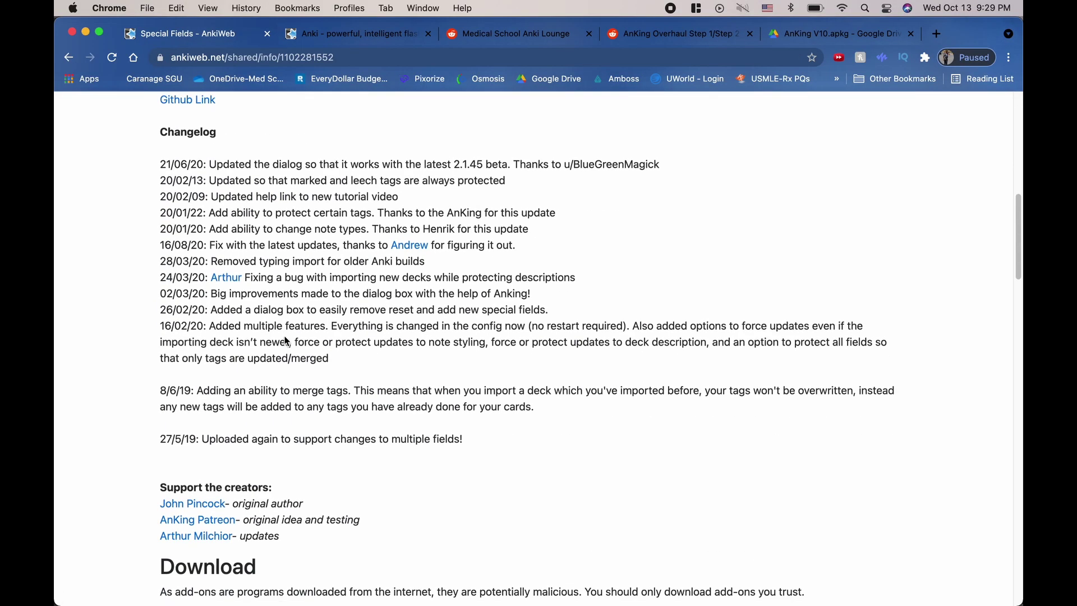
scroll(285, 341, down, 5)
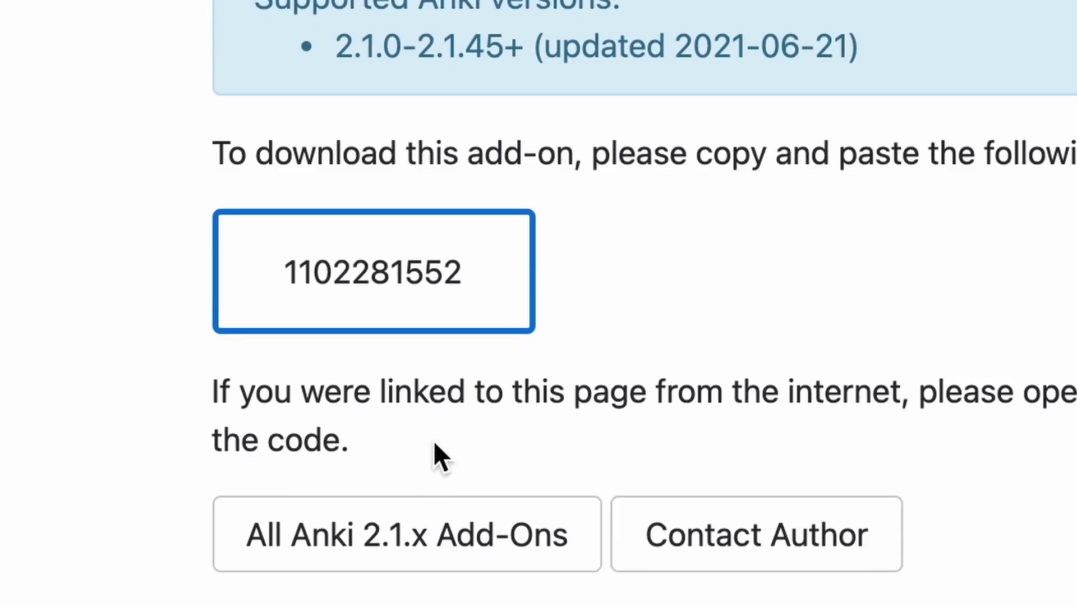
click(385, 278)
key(super+c)
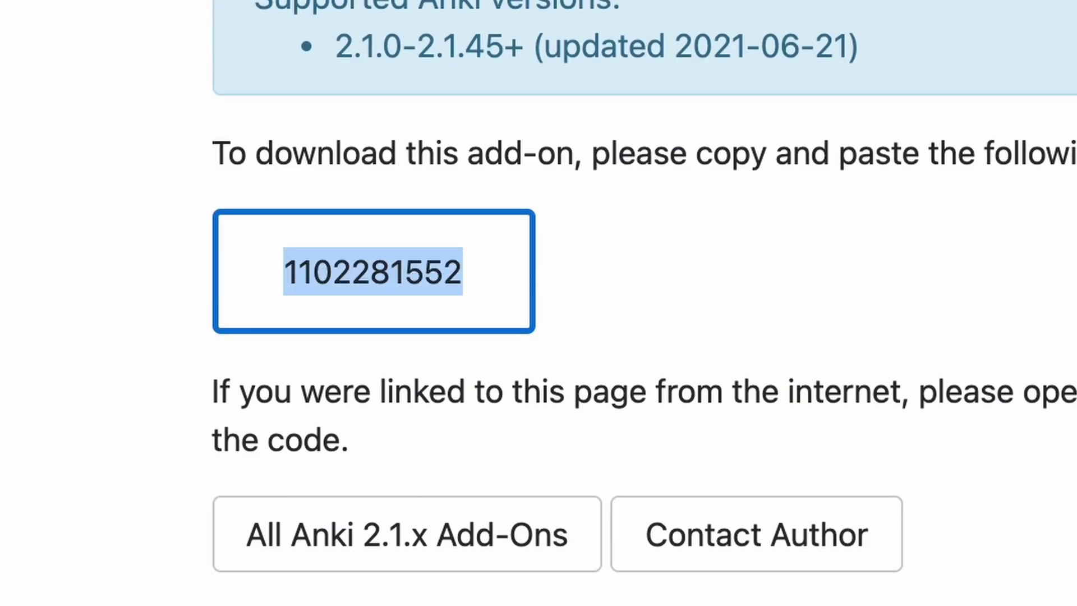
key(ctrl+Up)
click(568, 161)
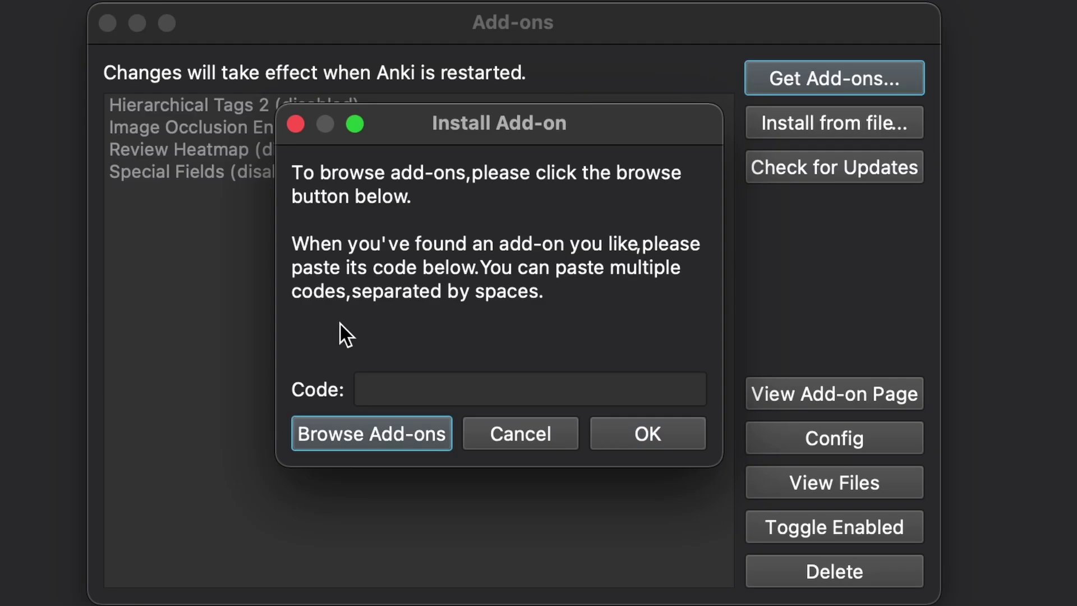
click(391, 387)
key(super+v)
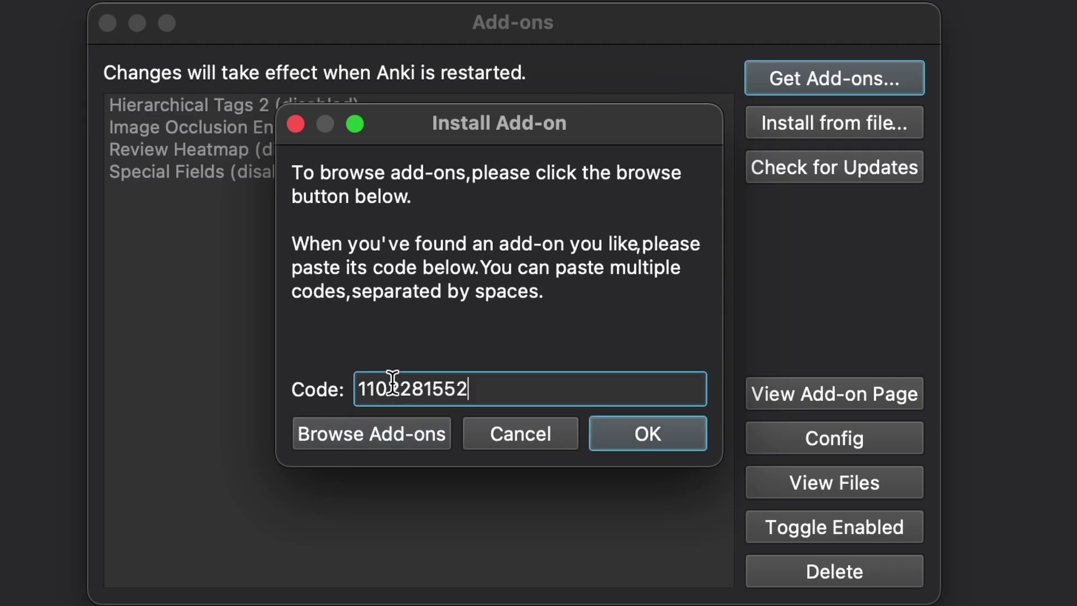
click(540, 432)
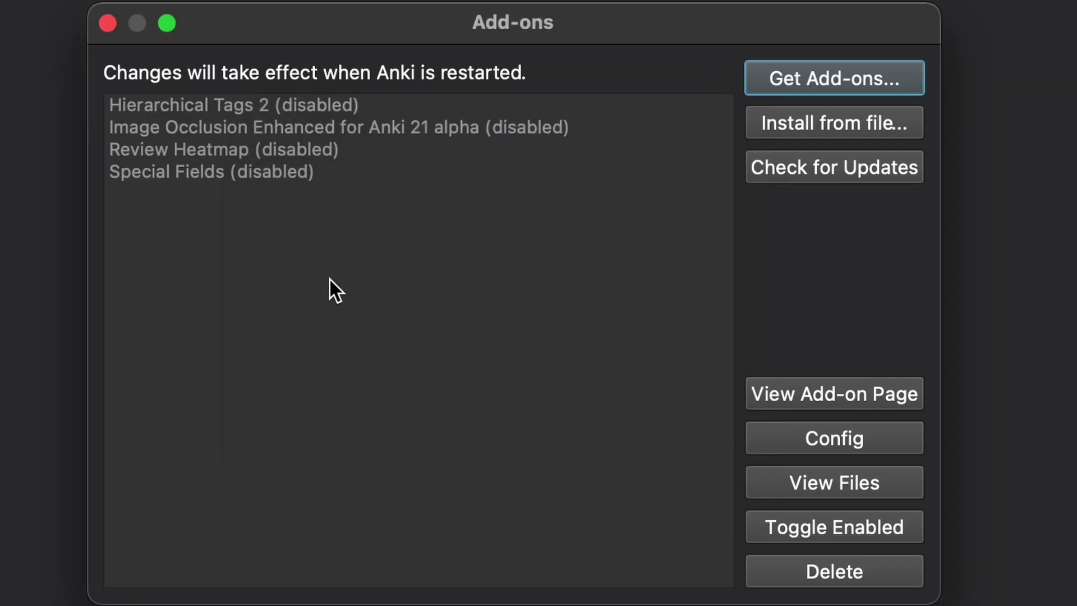
click(219, 179)
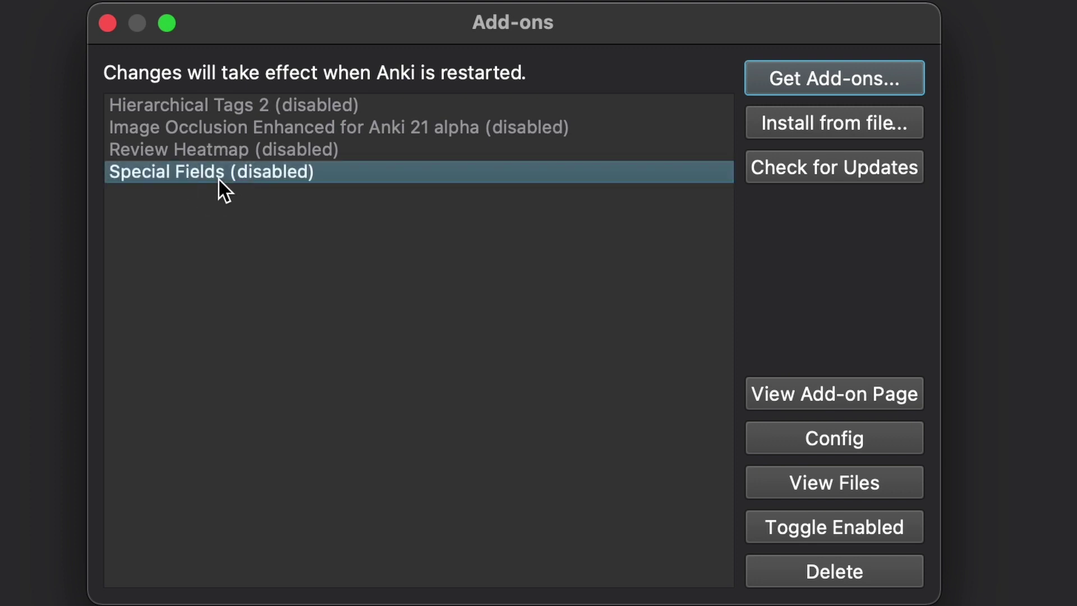
click(839, 538)
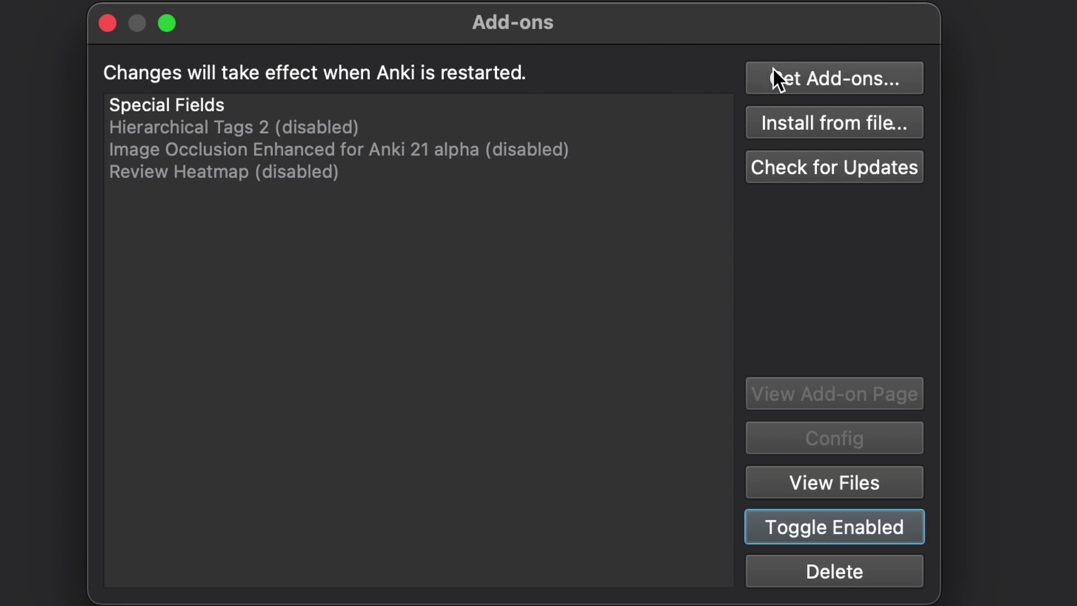
Enable Hierarchical Tags 2, Image Occlusion Enhanced and Review Heatmap, then close the add-ons window.
click(790, 77)
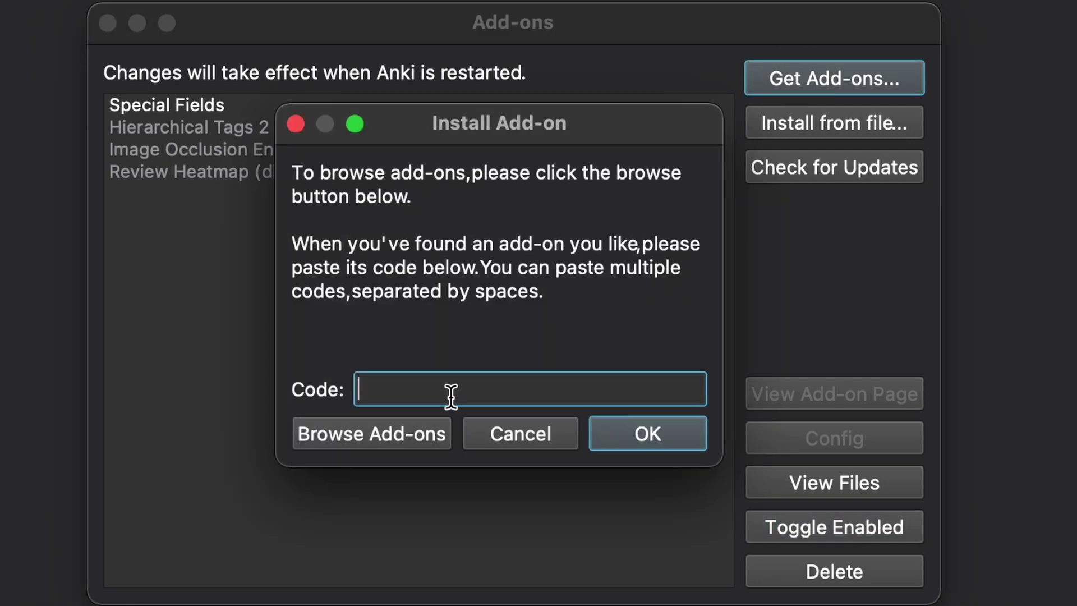
click(645, 435)
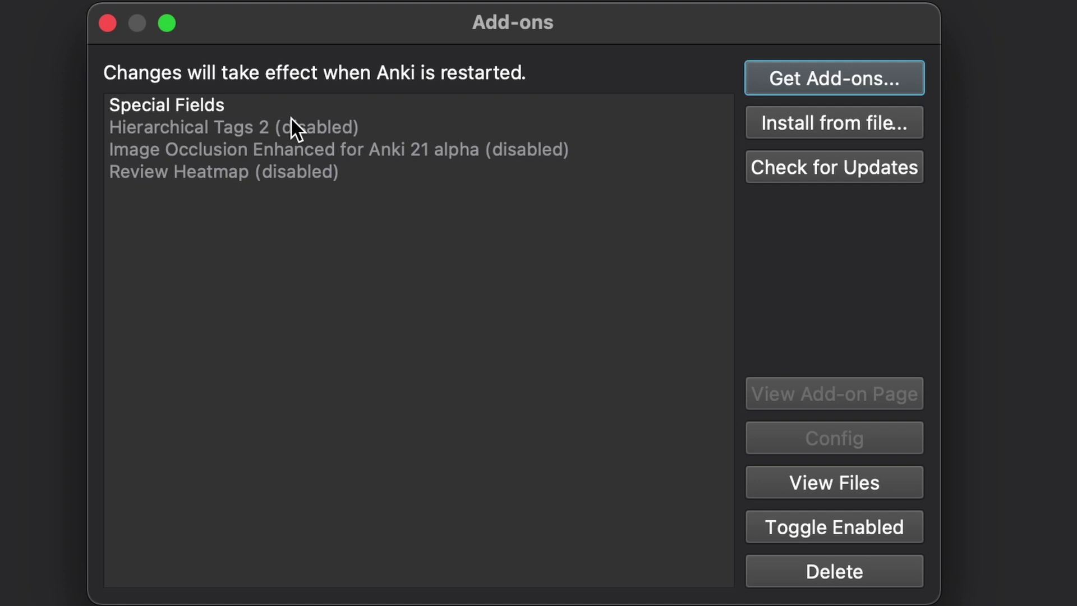
drag(291, 123, 298, 173)
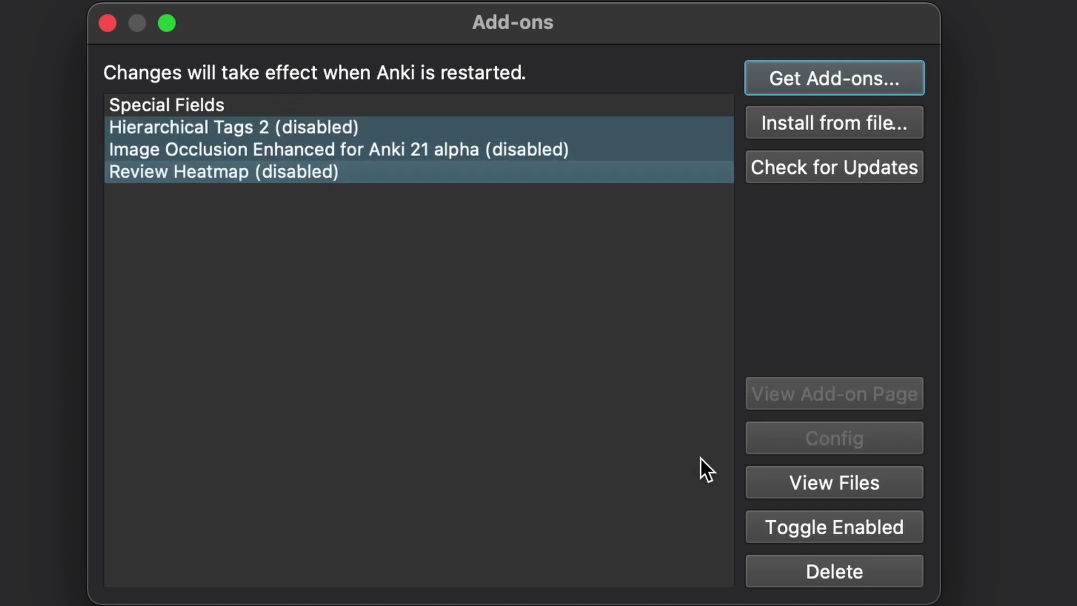
click(786, 527)
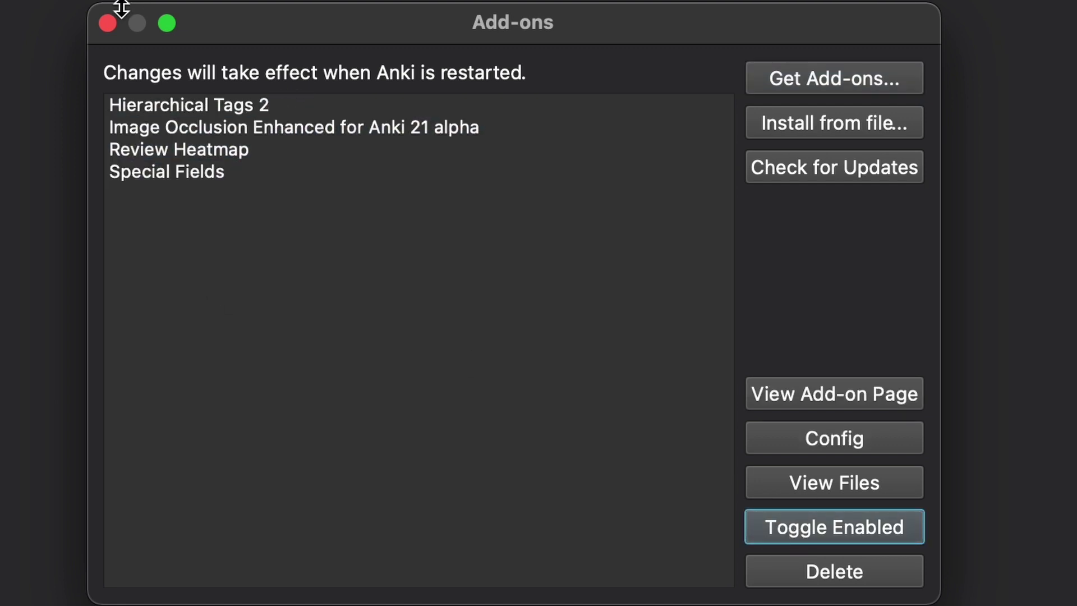
click(108, 23)
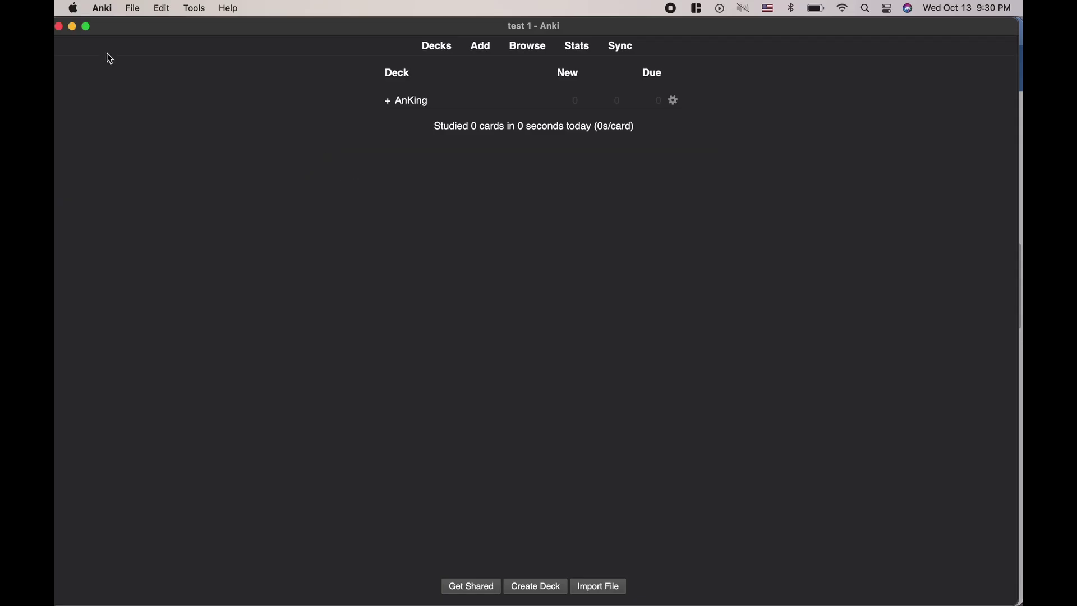
Quit and relaunch Anki from the Dock, then expand the #AK_Step1_v10 tag in the browser.
click(58, 27)
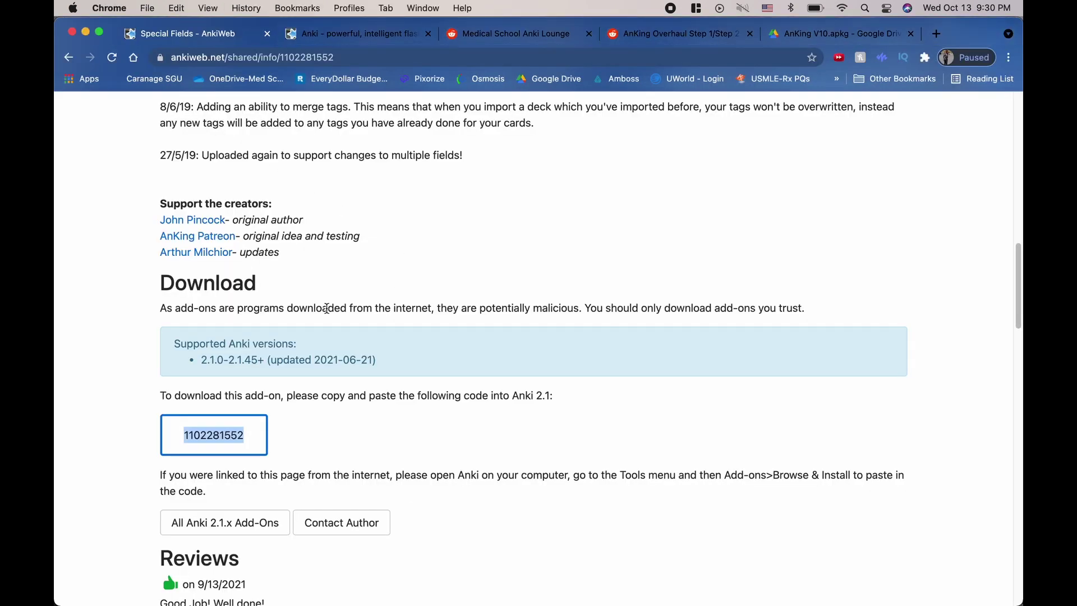
click(87, 33)
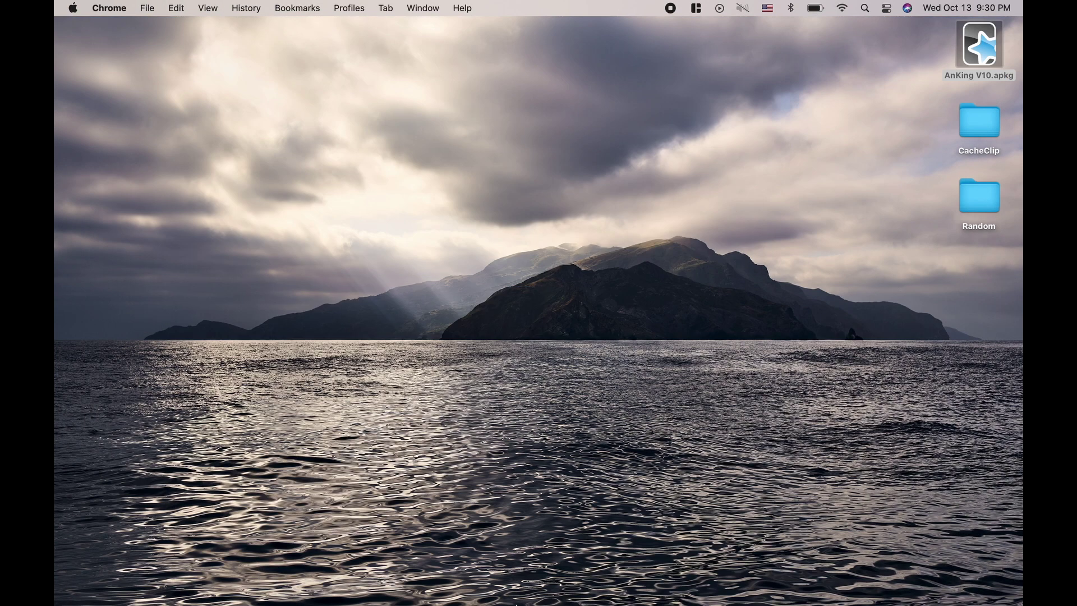
click(377, 593)
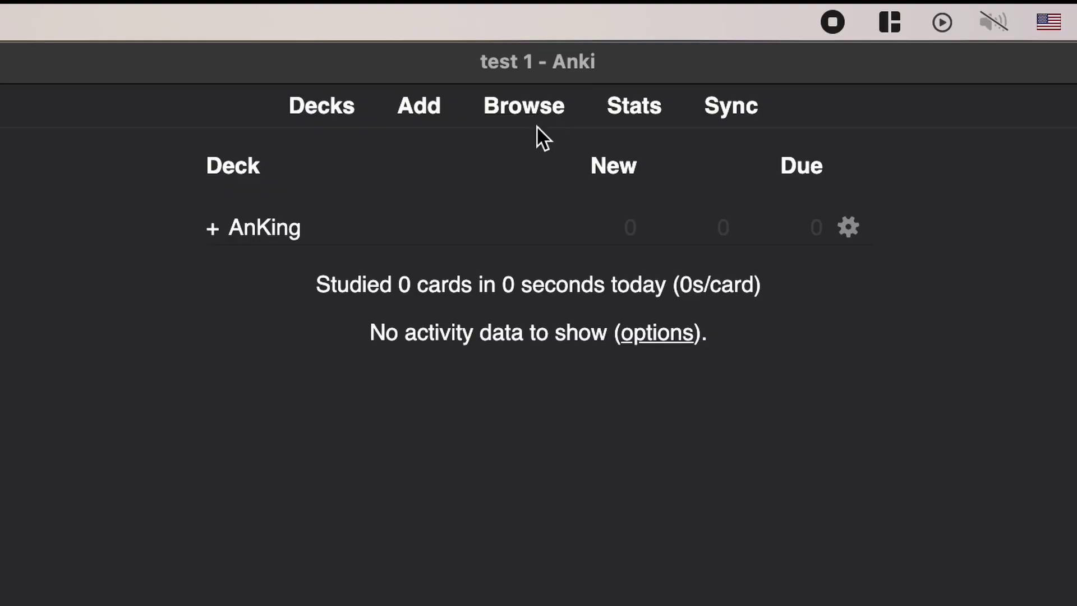
click(527, 115)
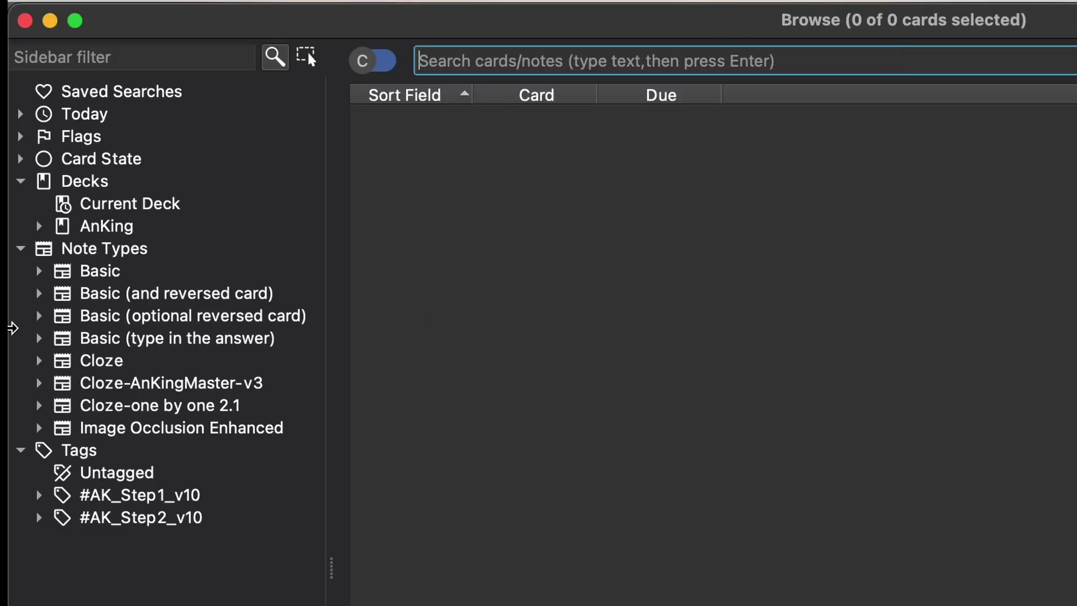
click(39, 495)
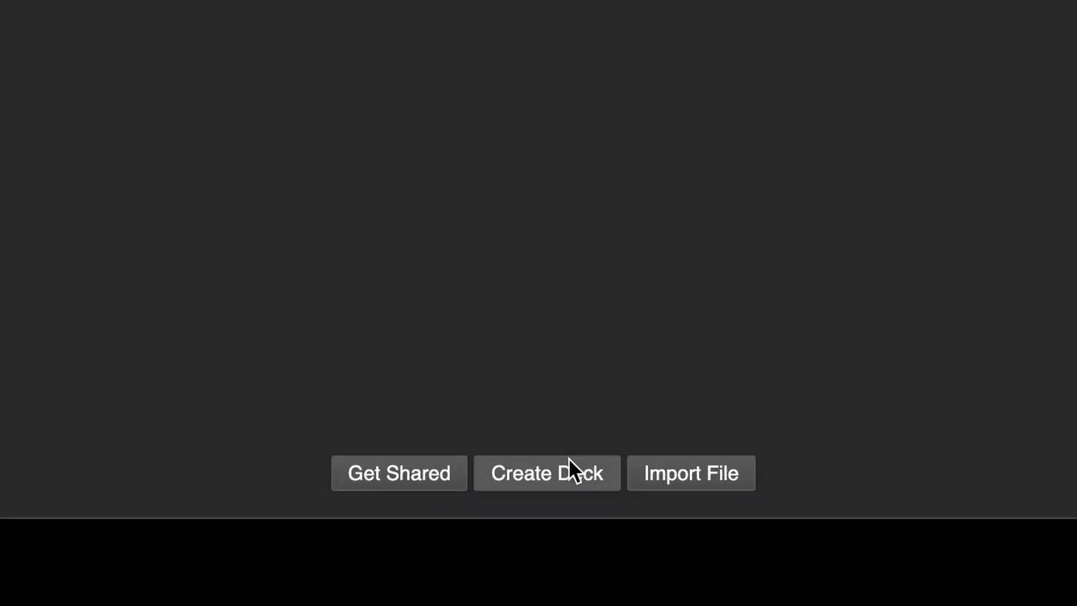
Create two new decks named 'Missed Questions' and 'Lecture Notes'.
click(570, 488)
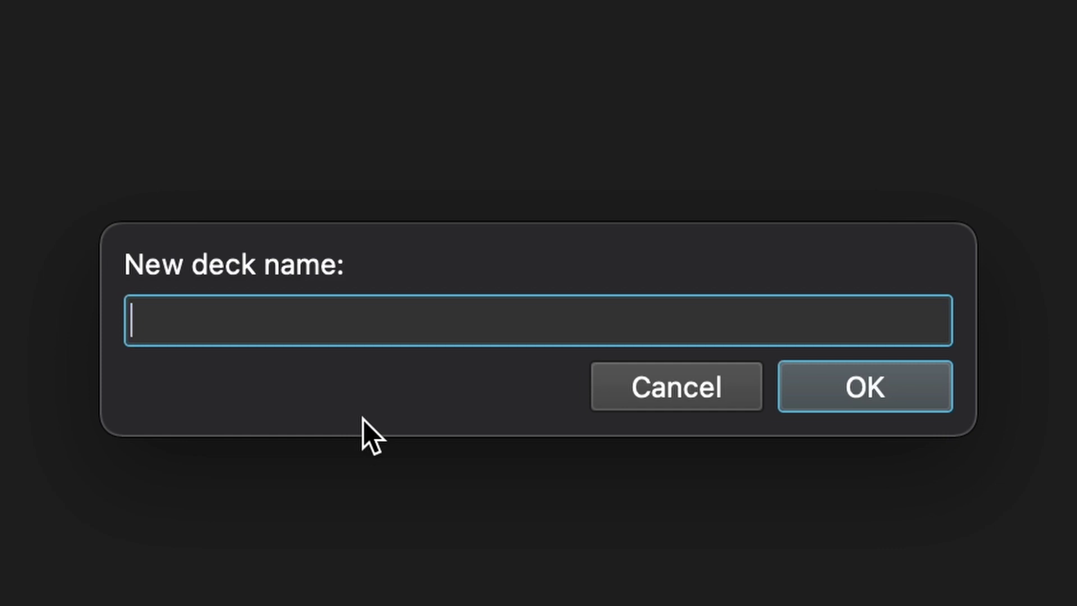
text(Missed )
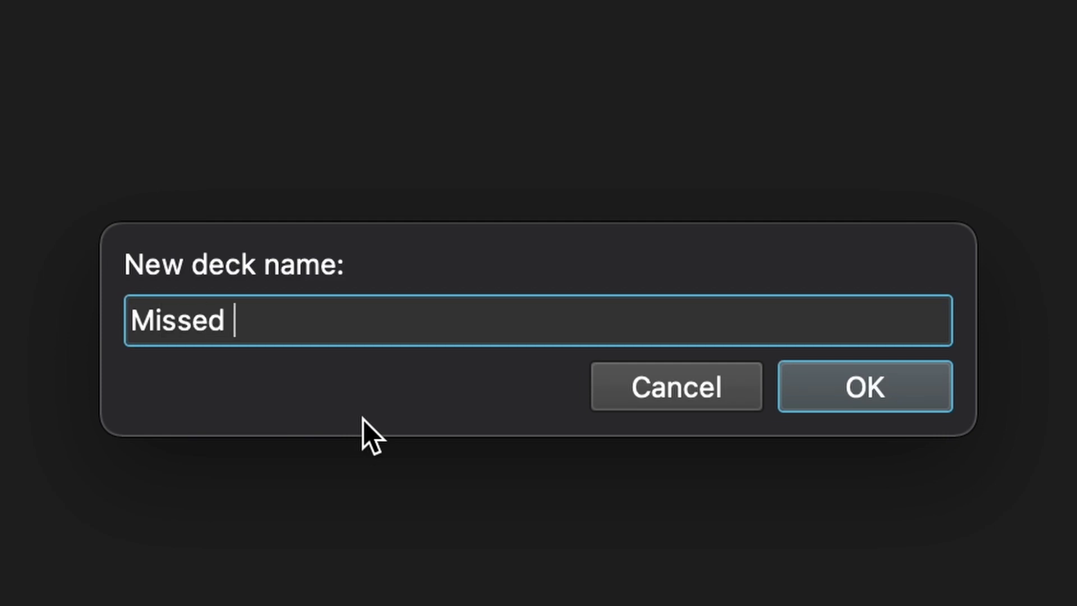
text(Questions)
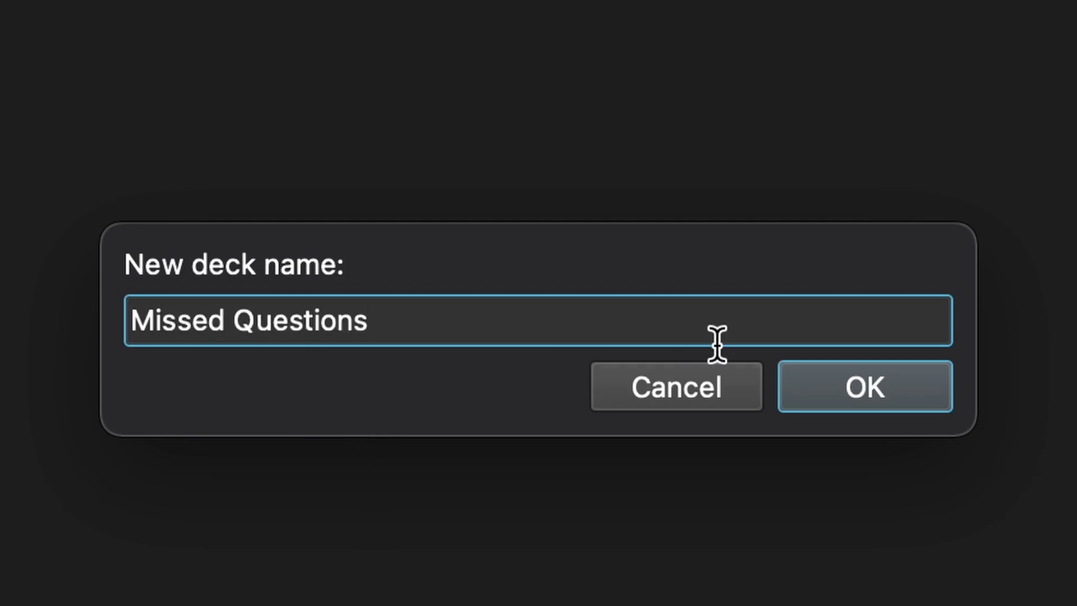
click(804, 388)
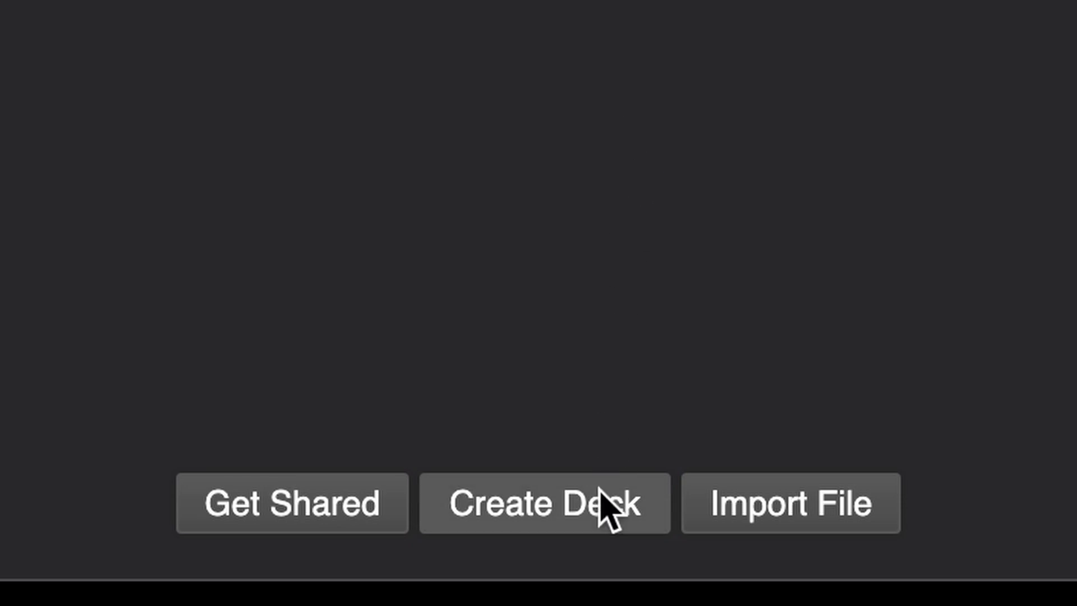
click(600, 509)
text(Lecture )
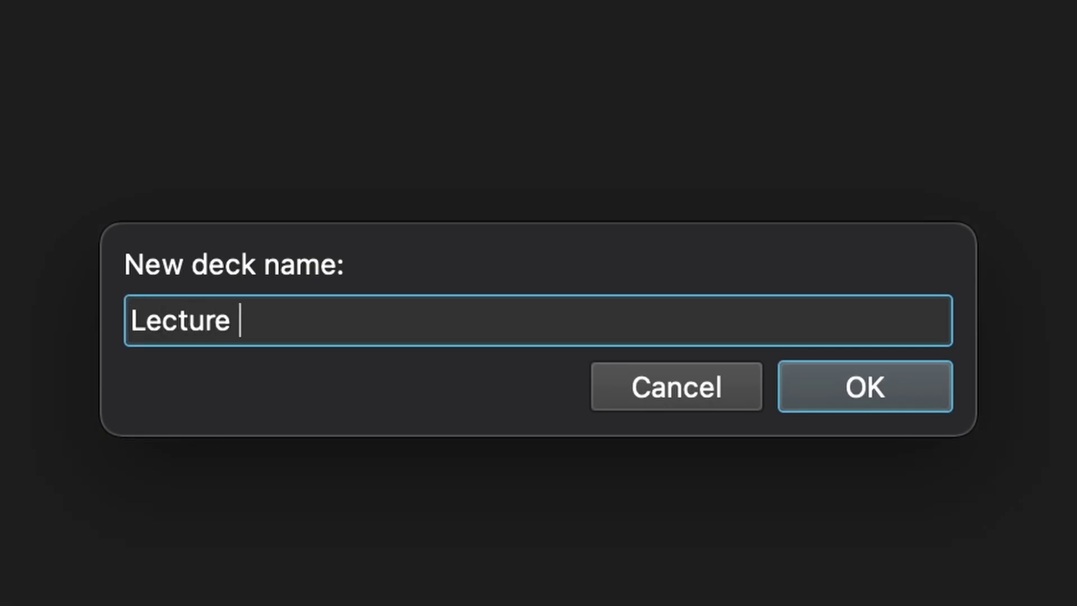
text(Notes)
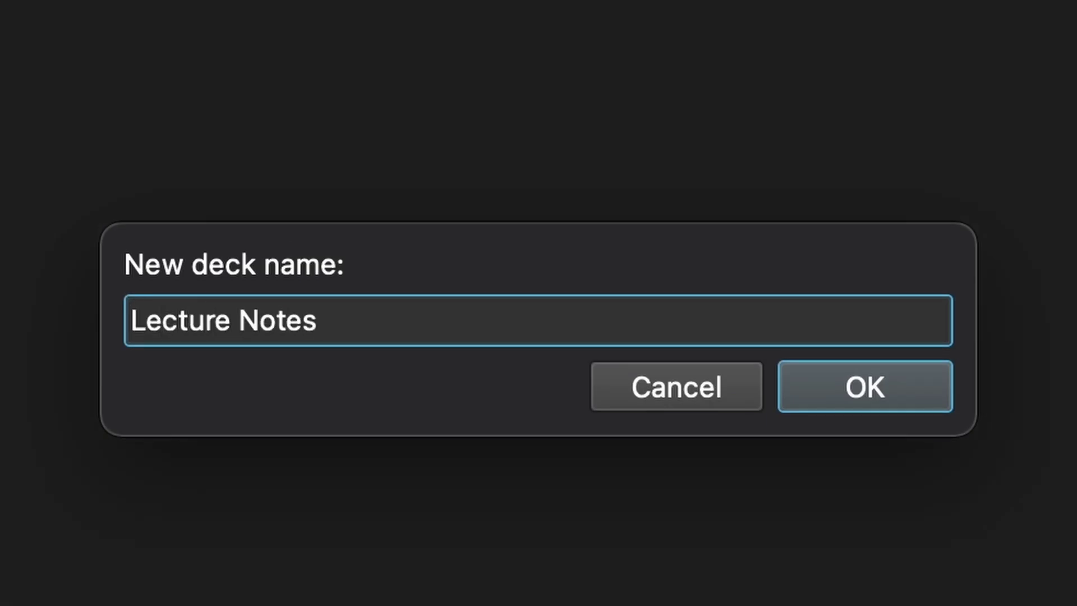
click(860, 403)
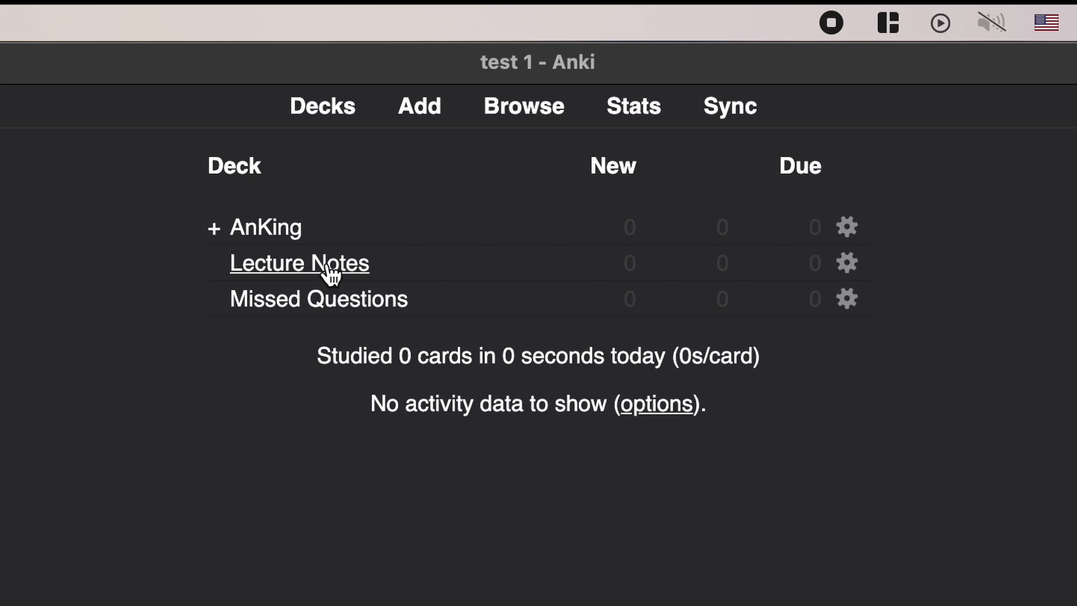
Open the Lecture Notes deck and bring up an enlarged Add note window.
click(331, 274)
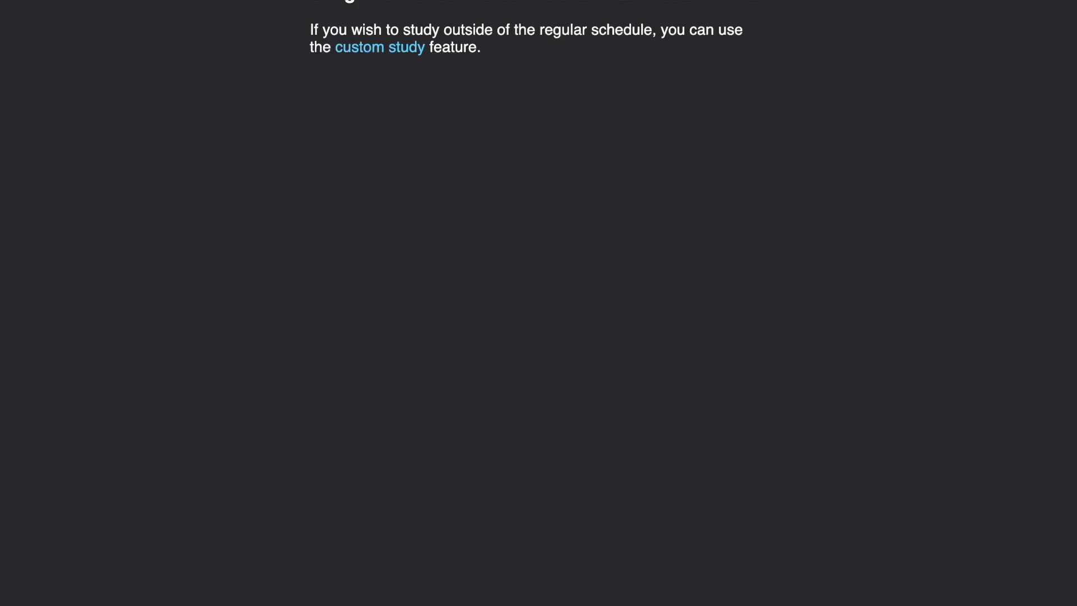
key(a)
drag(484, 118, 352, 15)
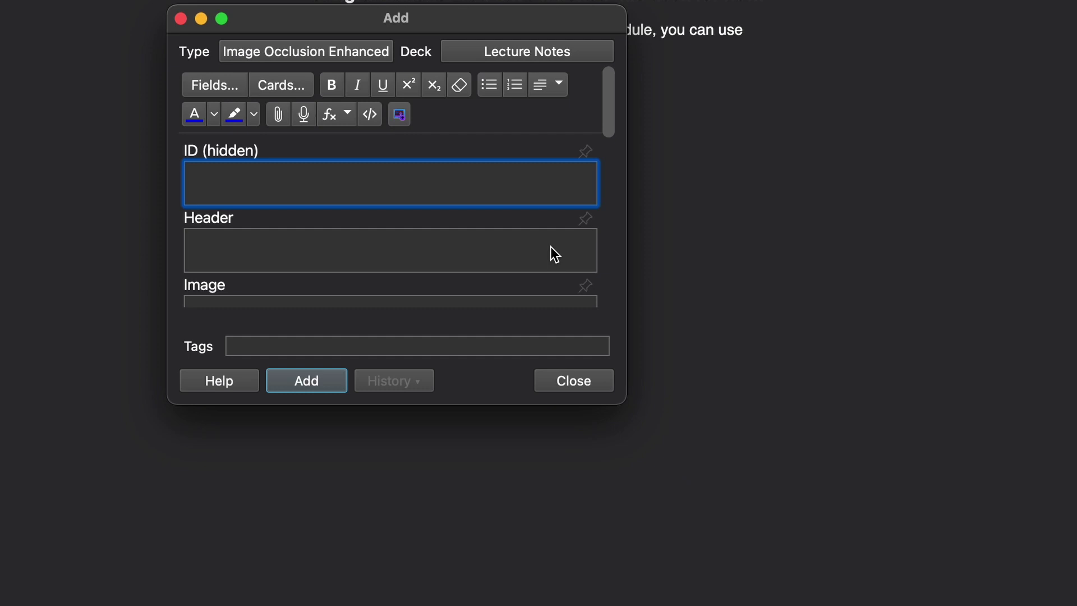
drag(623, 397, 899, 579)
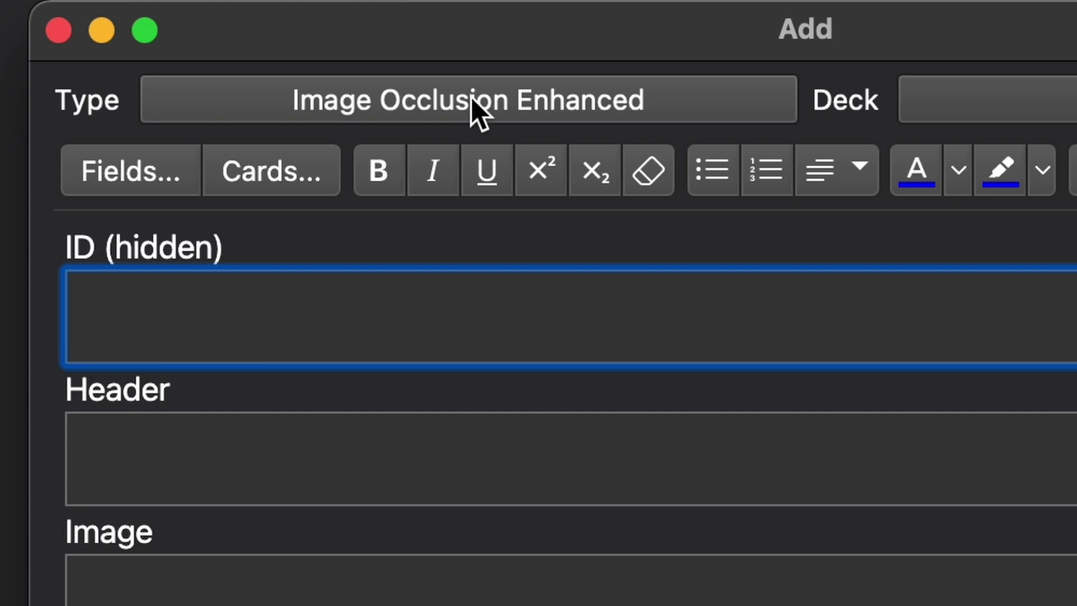
Switch the Add window's note type to Cloze-AnKingMaster-v3.
click(476, 112)
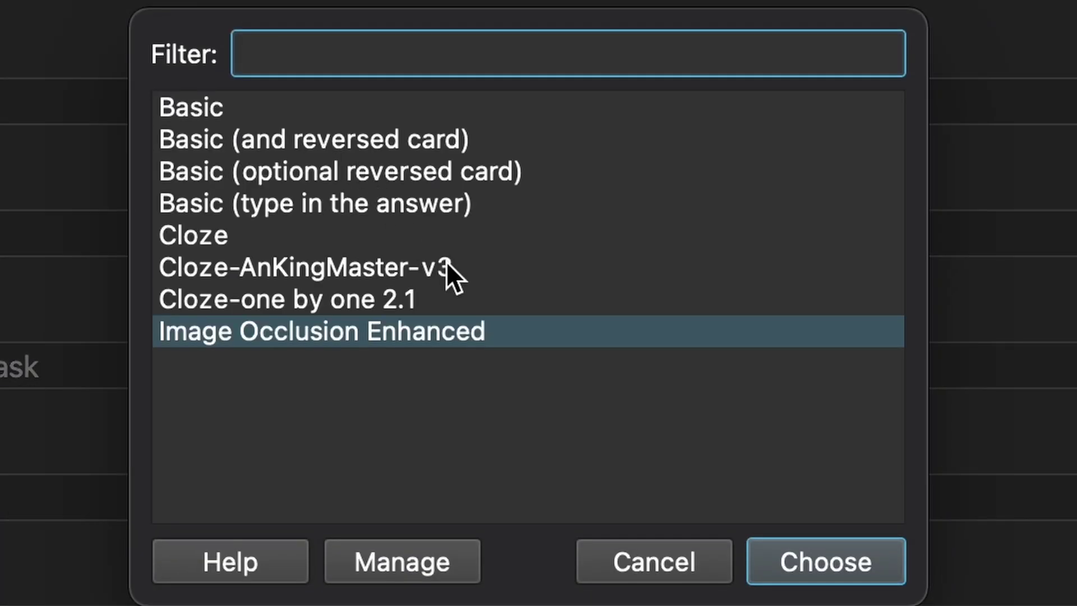
click(446, 265)
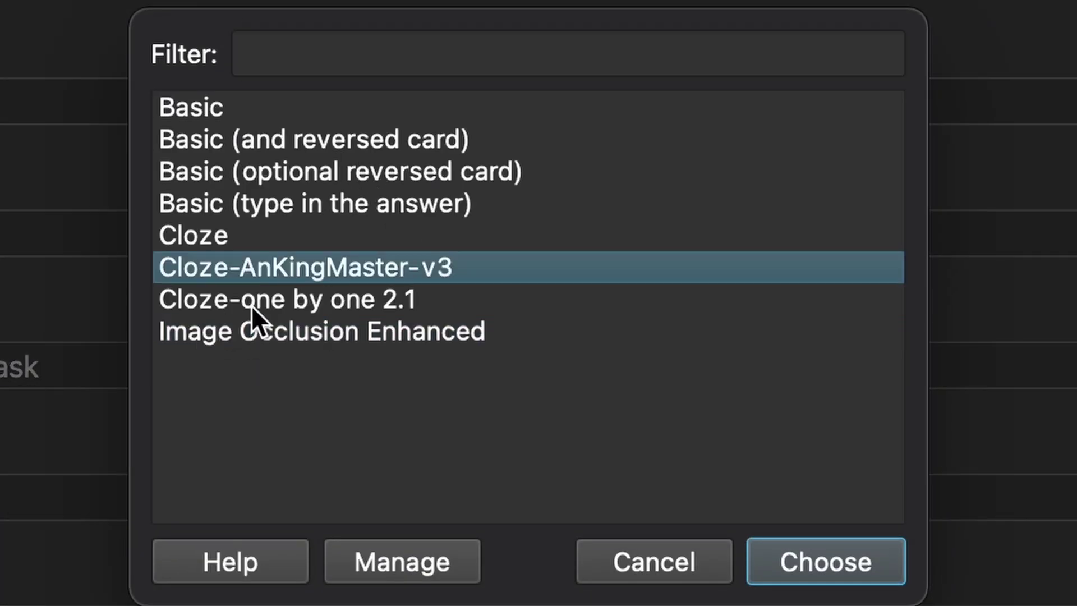
click(856, 565)
scroll(332, 284, down, 8)
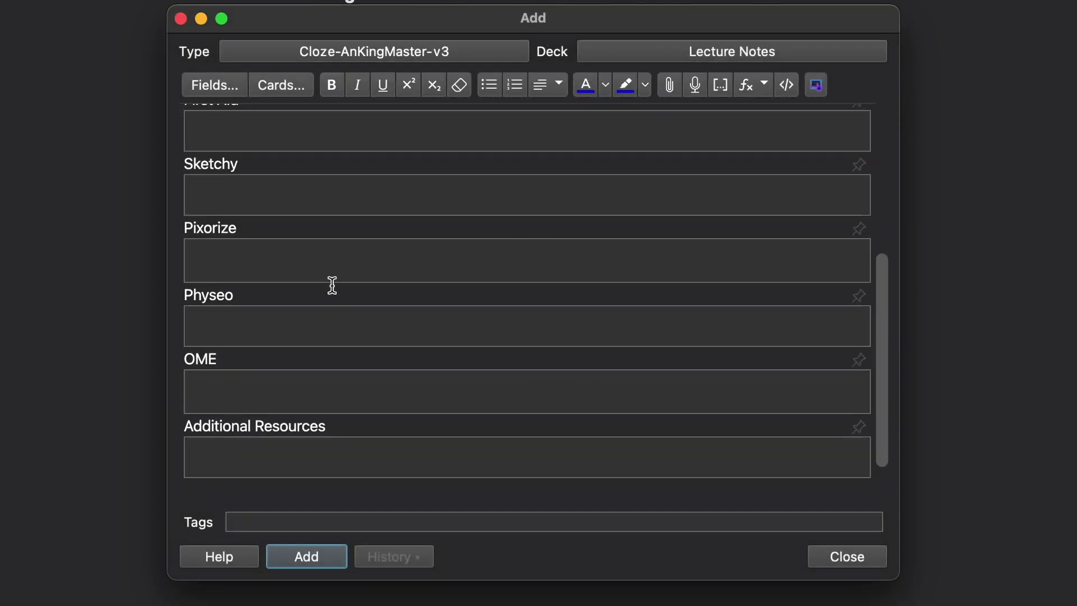
scroll(332, 284, up, 10)
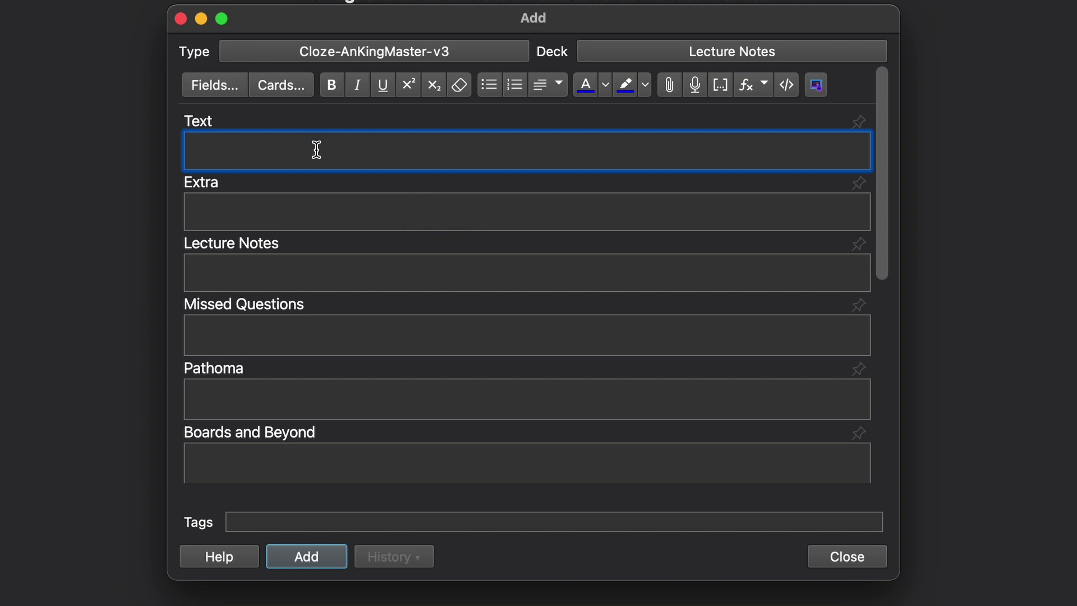
Add the cloze note 1+{{c1::1}}={{c2::2}} to Lecture Notes and close the Add window.
text(1)
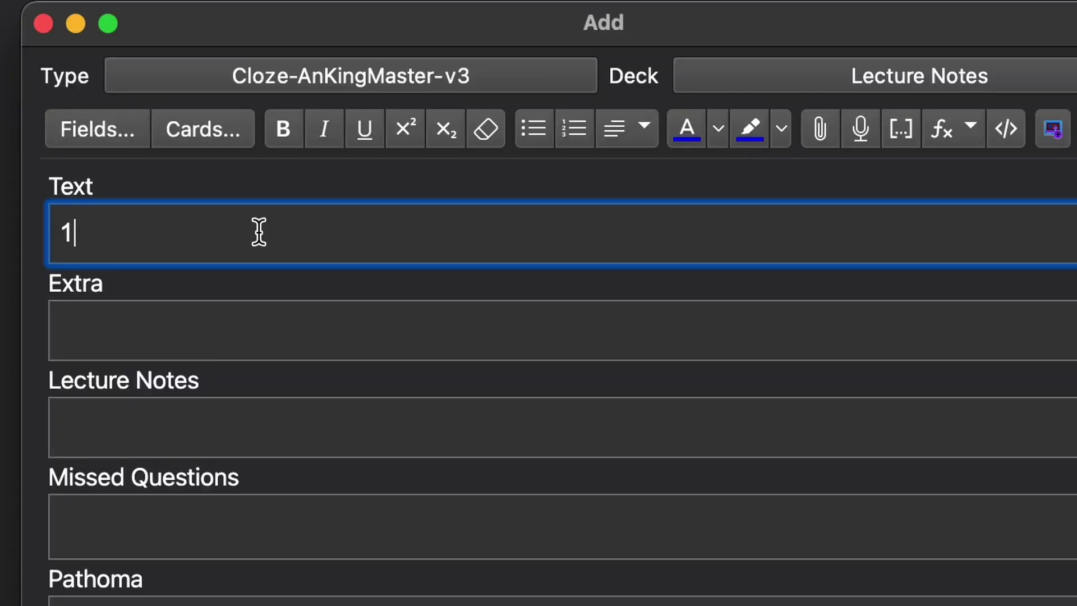
text(+1=2)
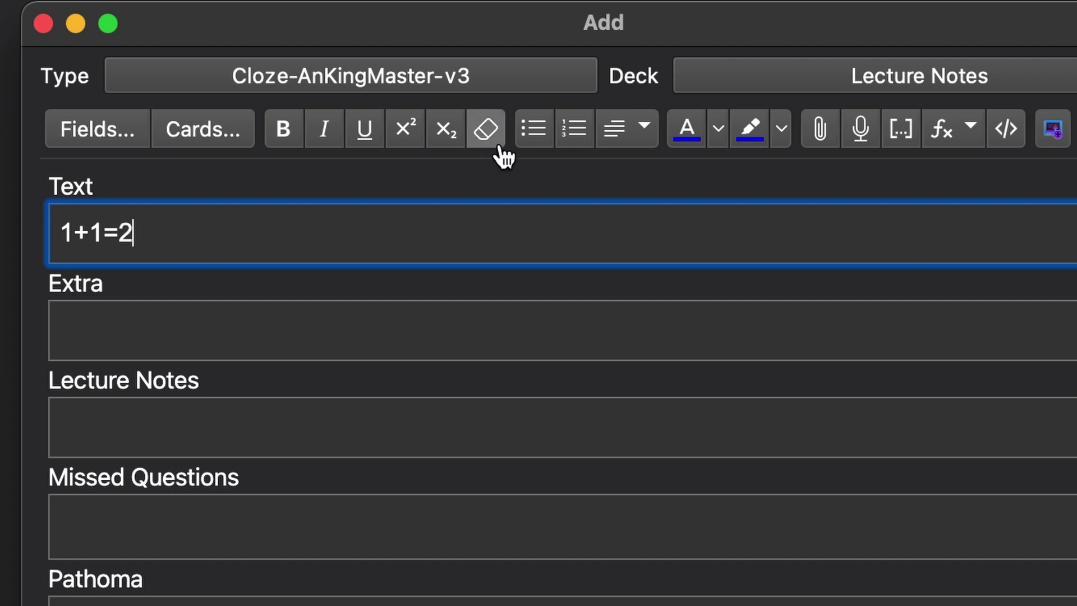
click(104, 238)
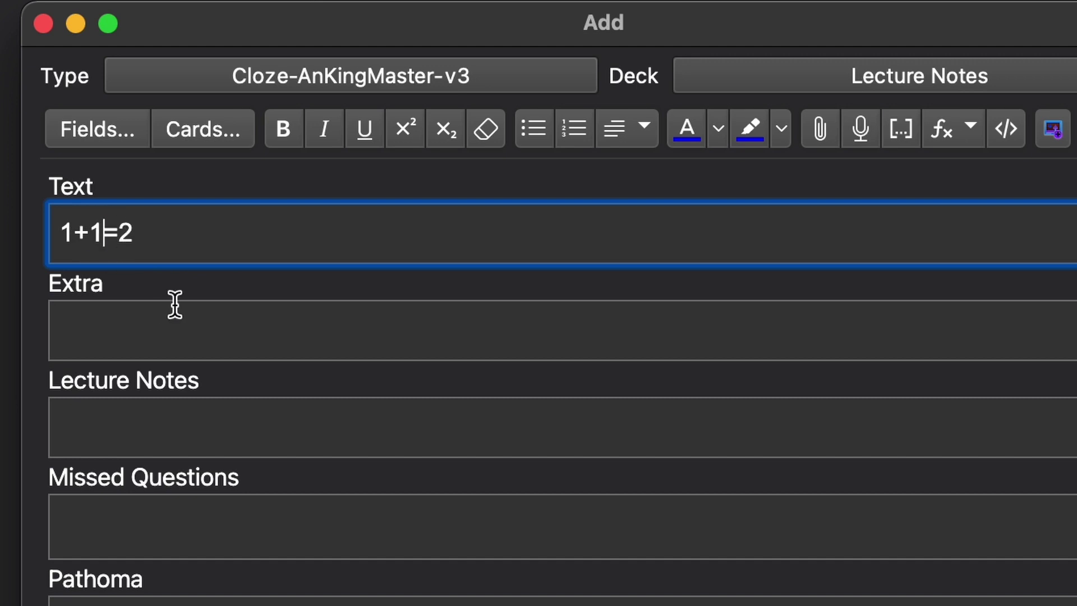
key(shift+Left)
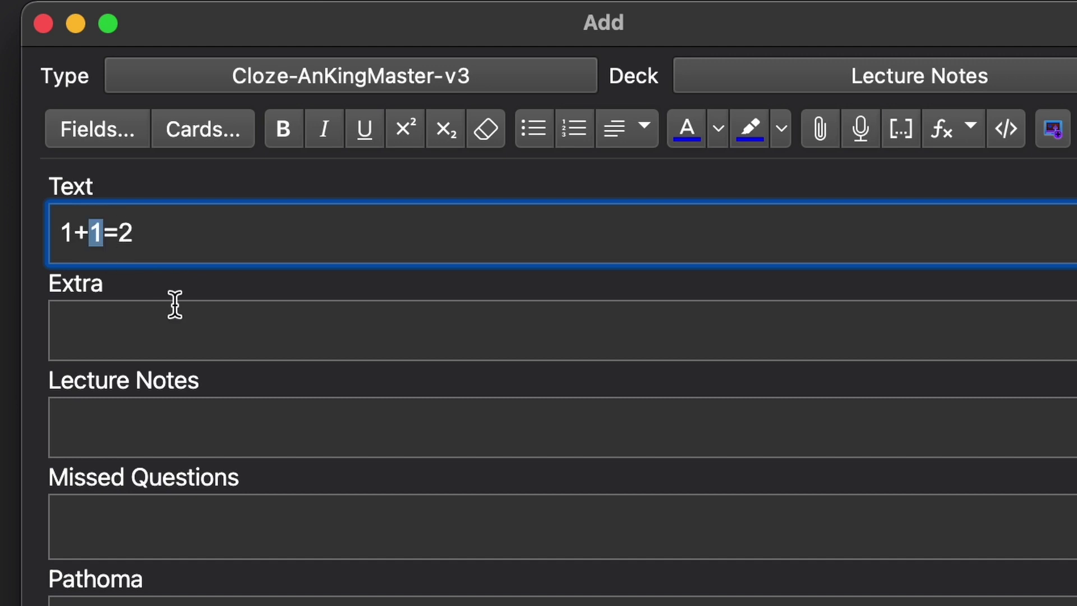
click(906, 143)
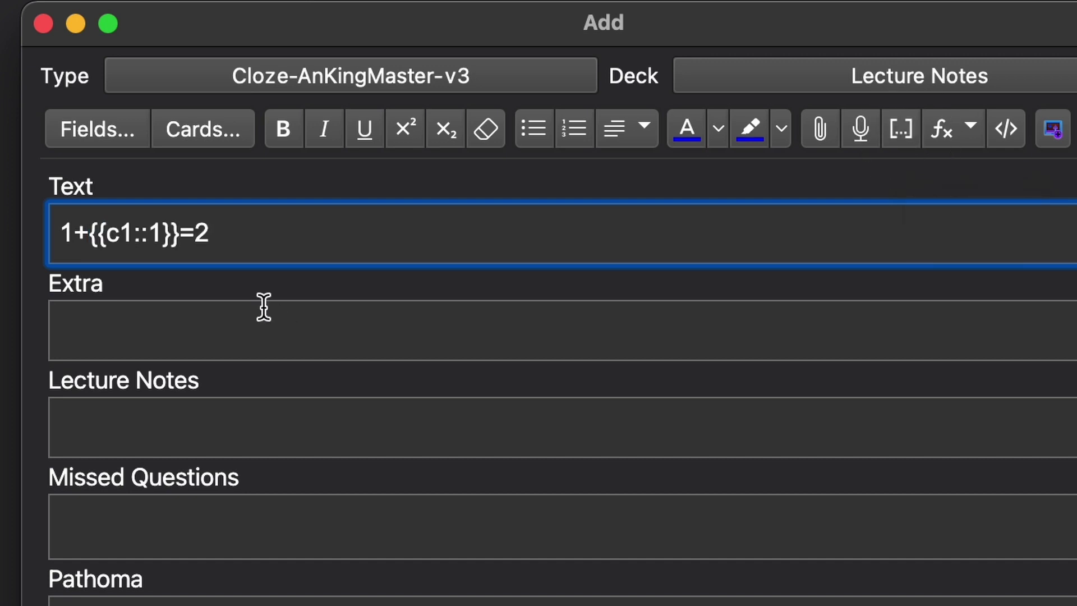
click(224, 242)
key(shift+Left)
click(900, 143)
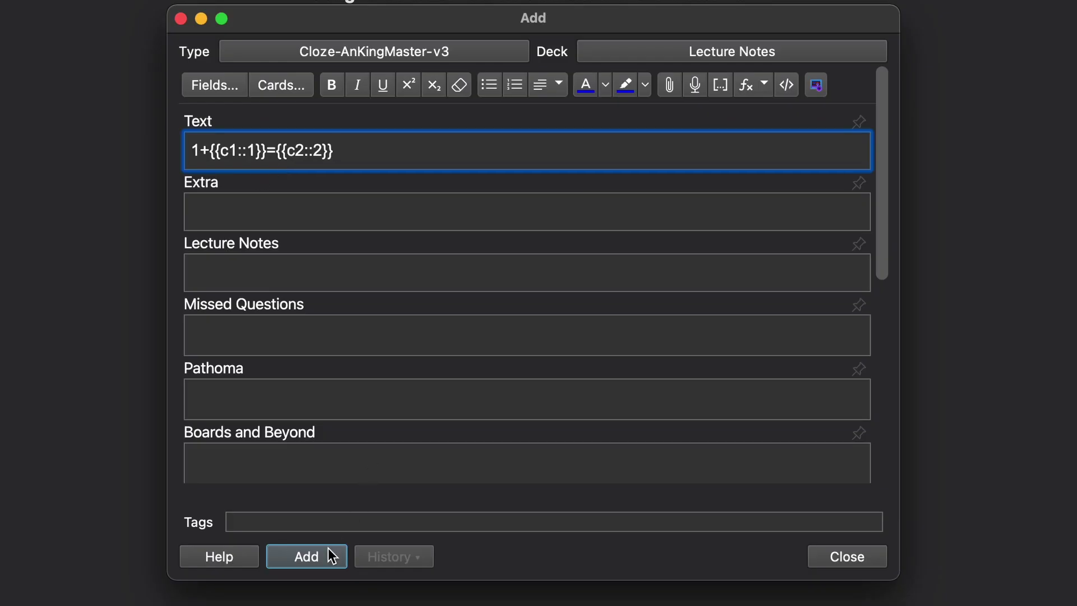
click(325, 554)
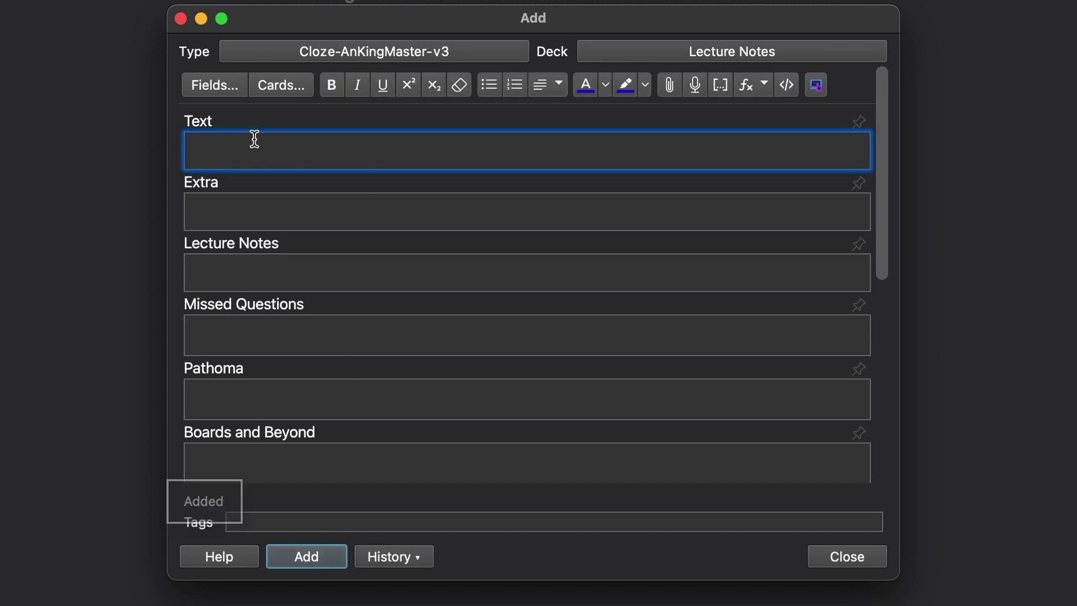
click(181, 21)
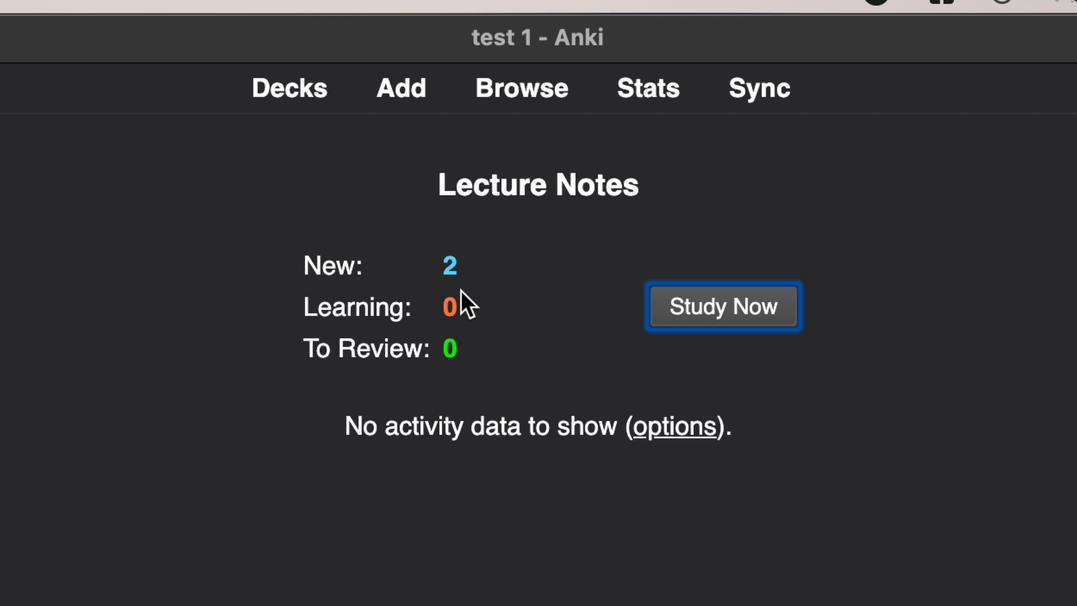
Study the two Lecture Notes cloze cards, rating both Good, then return to Decks.
click(792, 307)
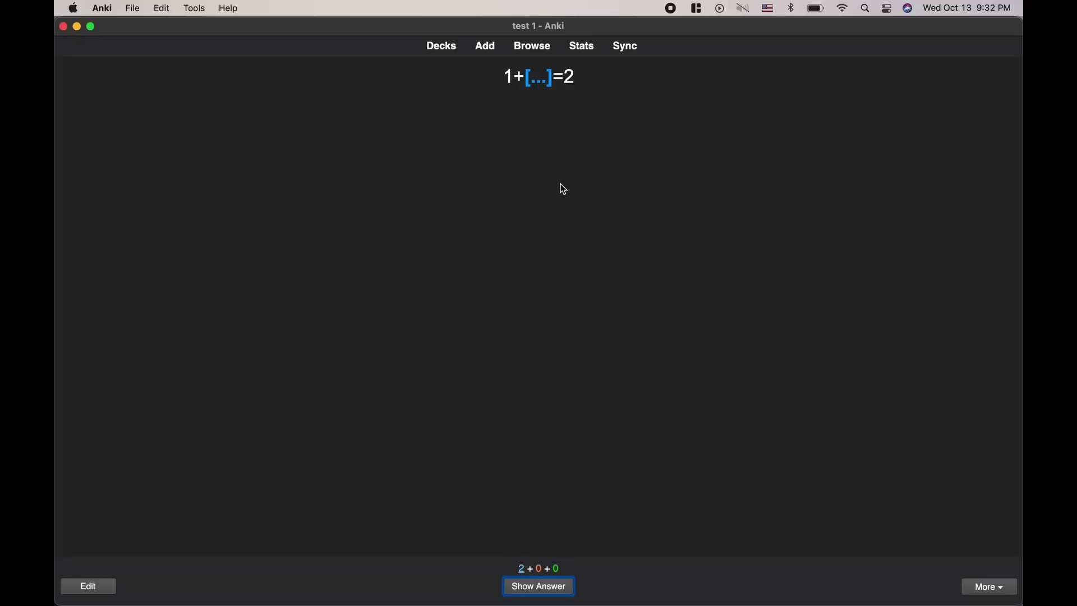
key(space)
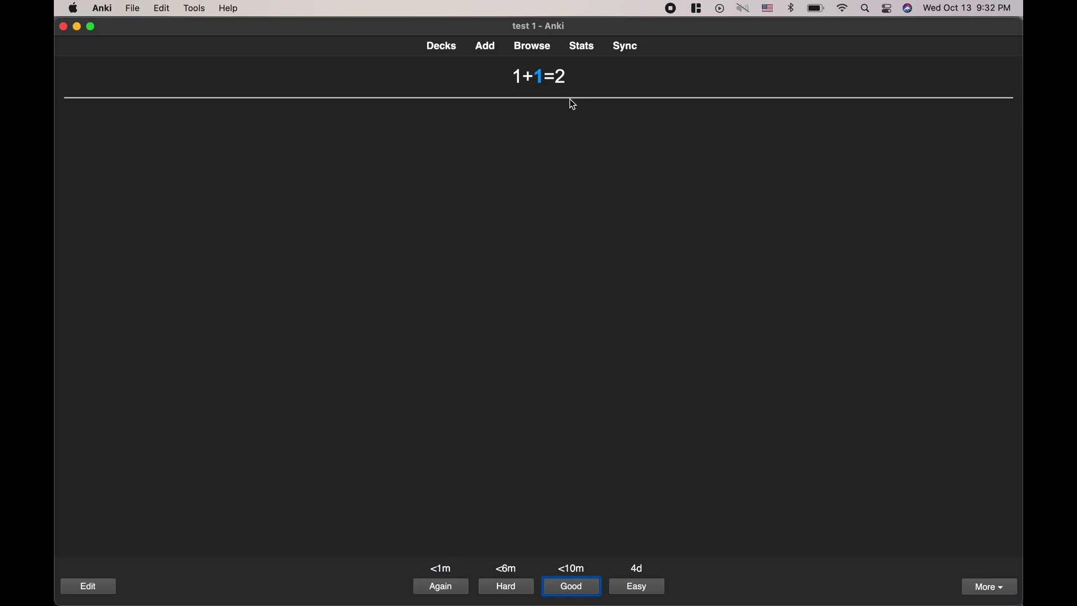
click(587, 585)
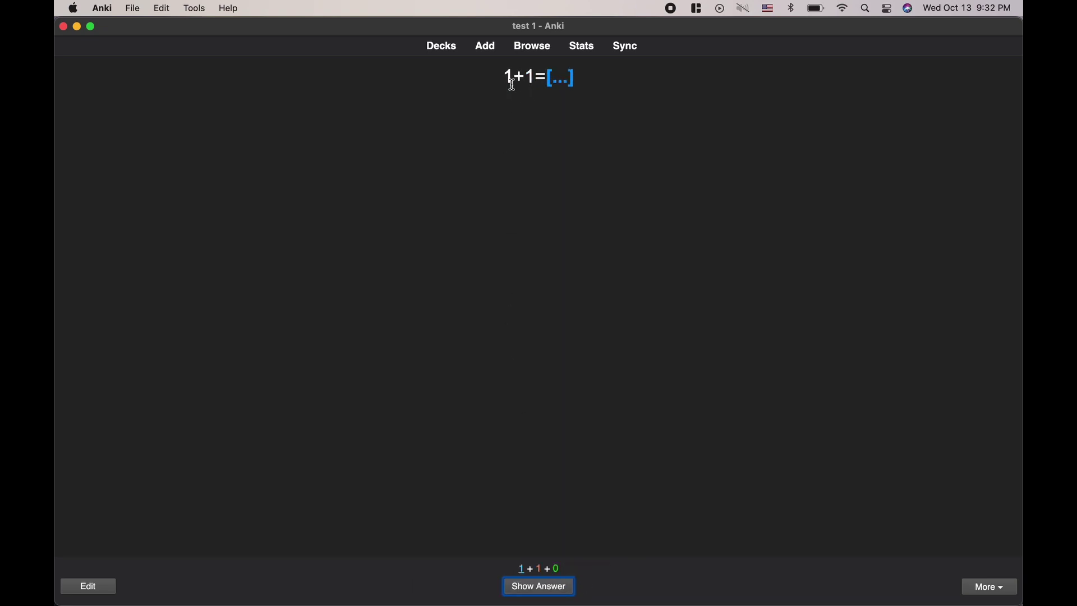
key(space)
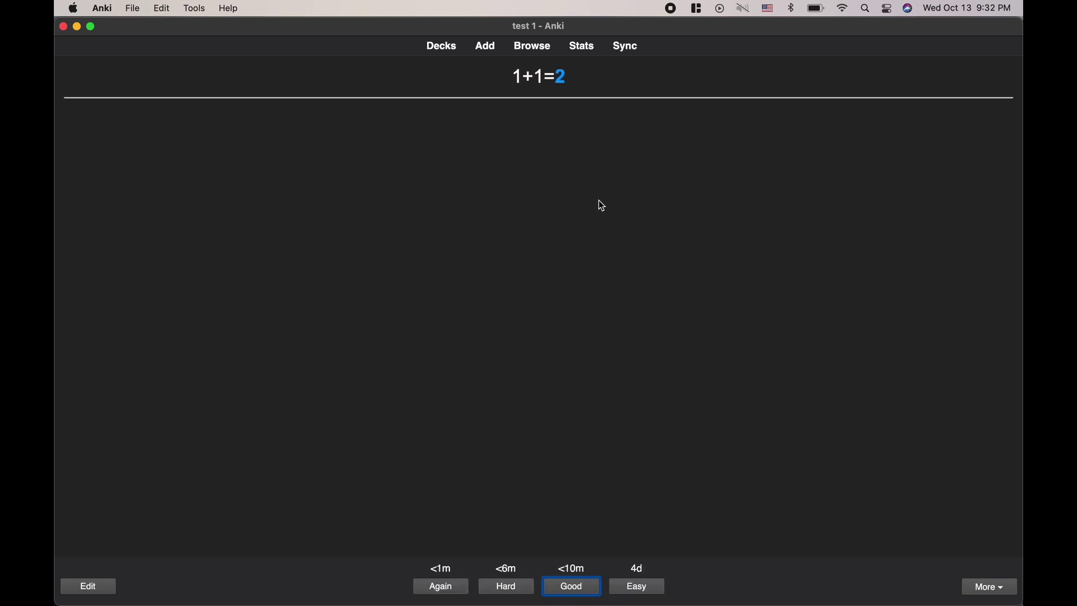
click(590, 589)
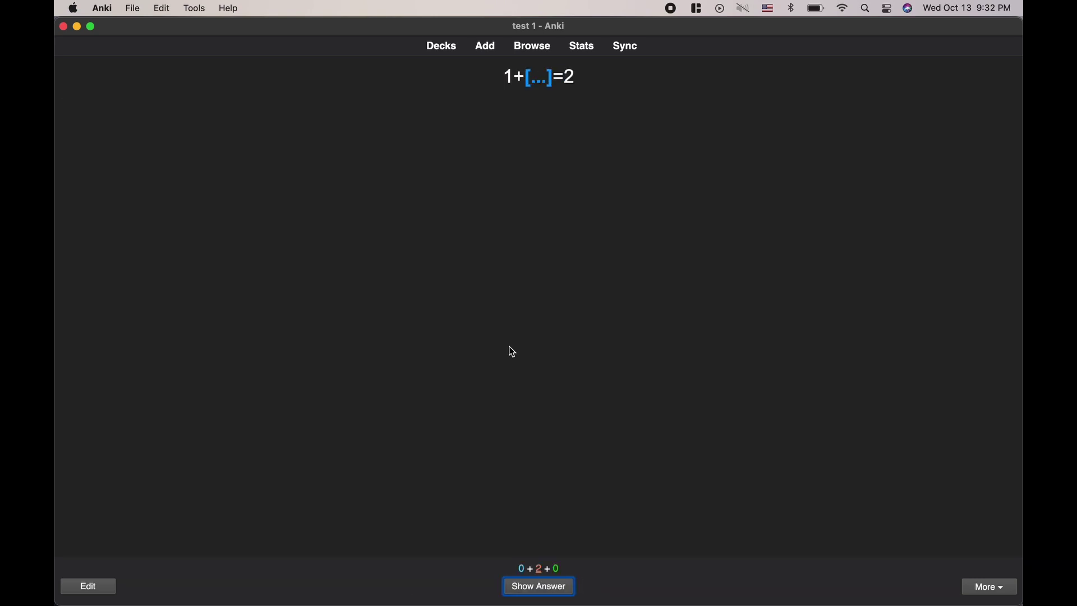
click(448, 54)
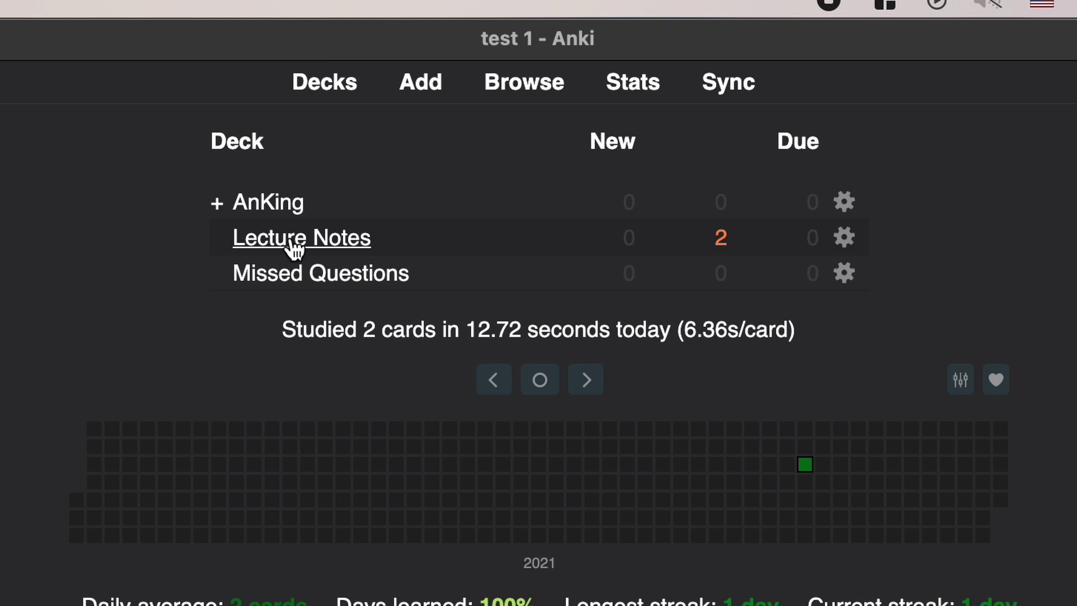
Drag Lecture Notes onto AnKing so it becomes AnKing::Lecture Notes.
drag(292, 247, 297, 207)
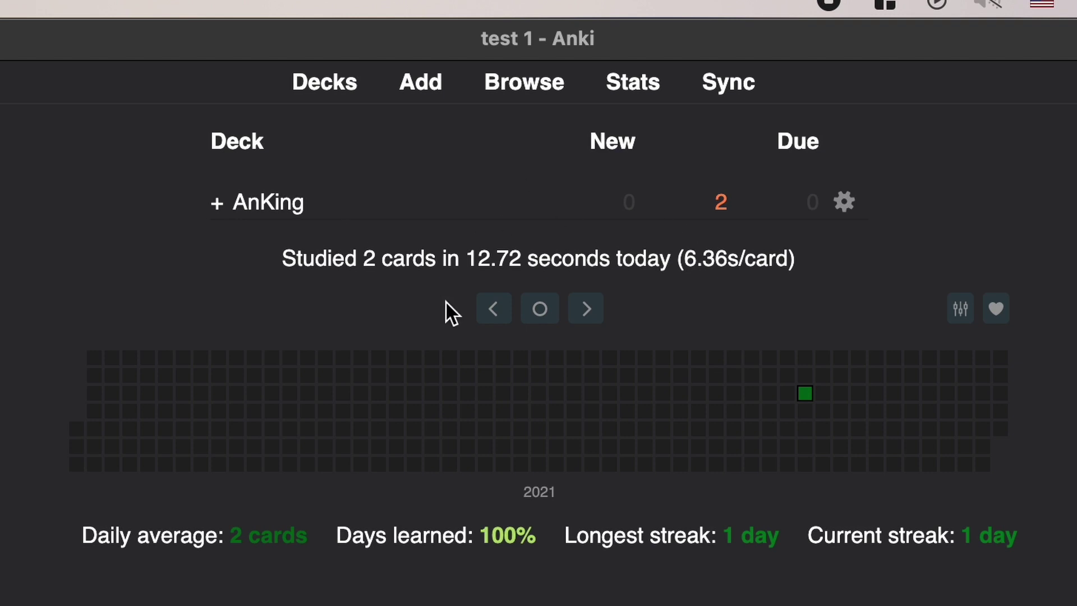
mouse_move(433, 412)
In Browse, list cards tagged #AK_Step1_v10::#FirstAid::01_Biochemistry::01_Molecular::01_Chromatin_Structure::DNA_Methylation.
click(527, 89)
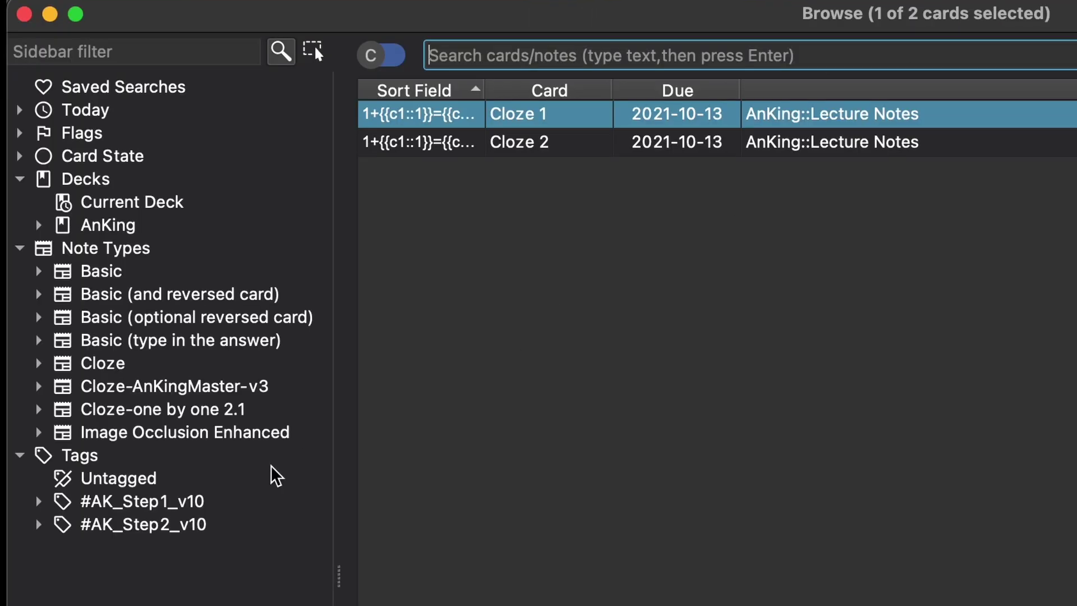
click(39, 501)
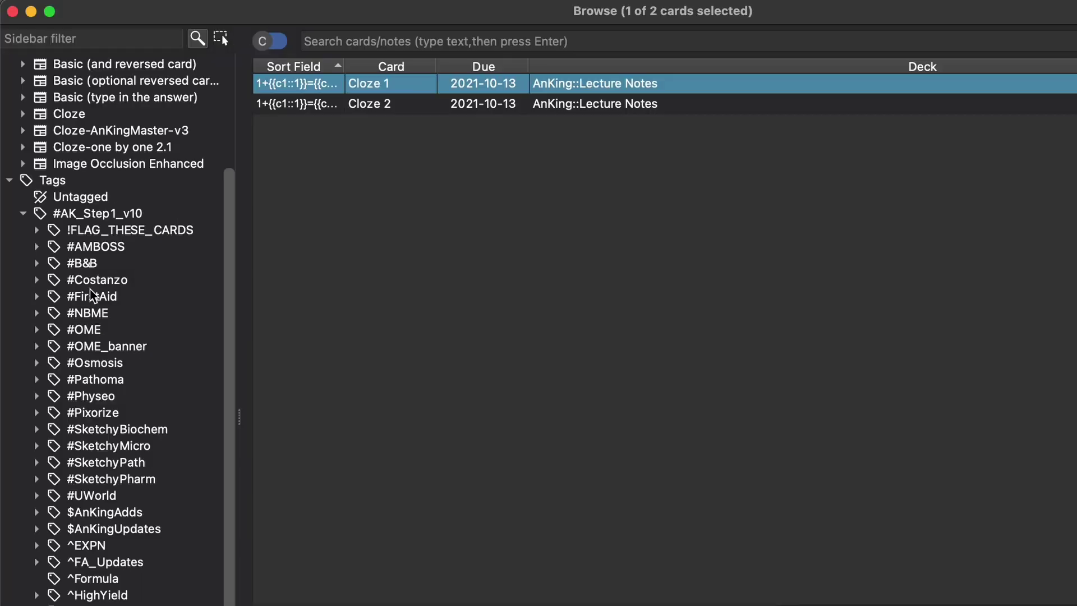
click(37, 296)
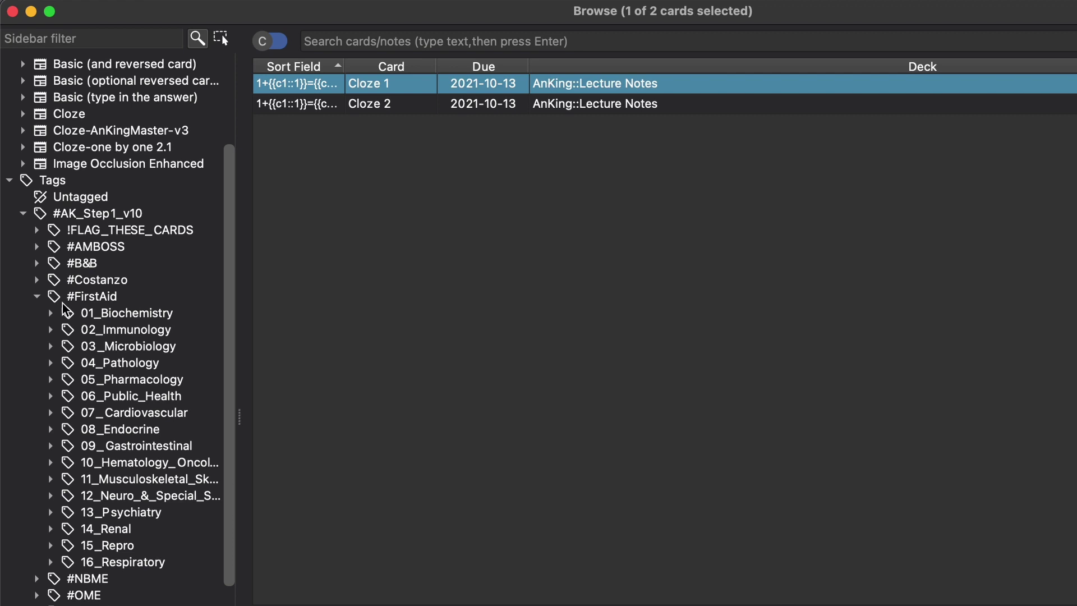
click(51, 313)
click(65, 330)
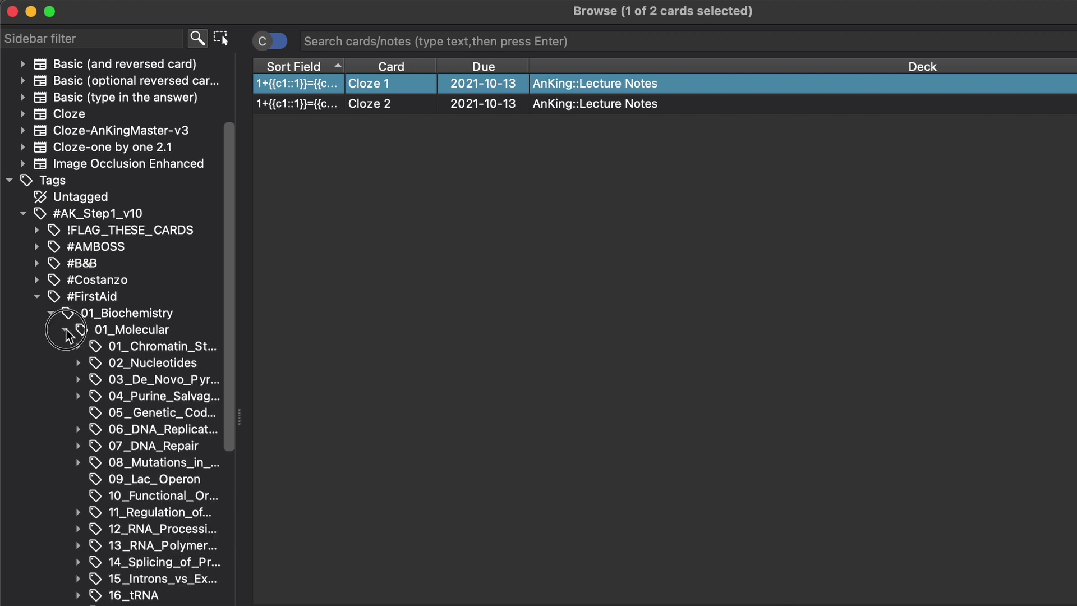
click(78, 346)
click(142, 364)
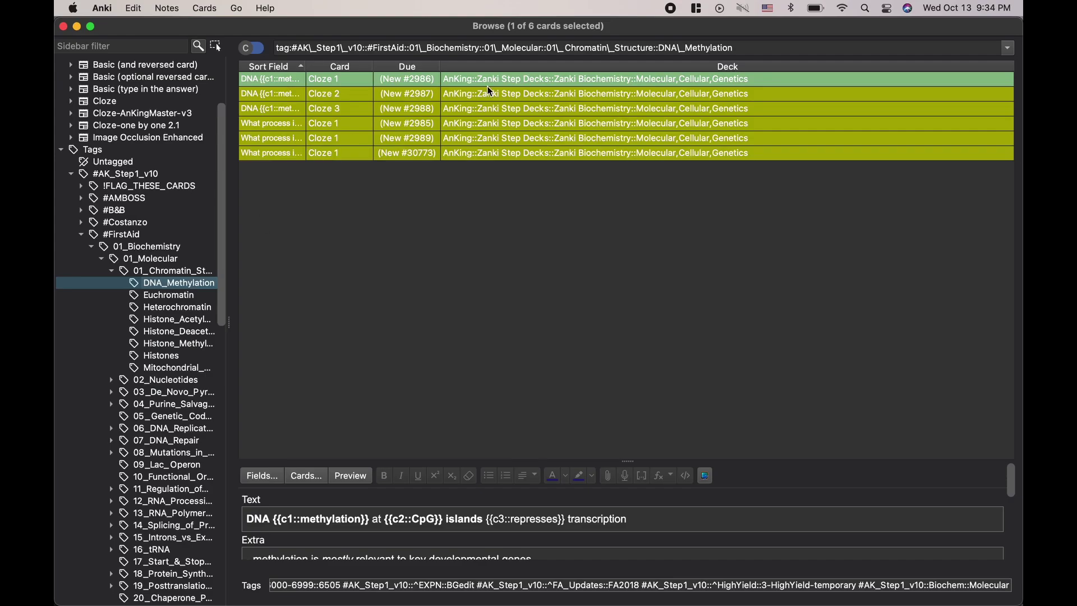
Look through each of the six DNA_Methylation cards.
click(488, 94)
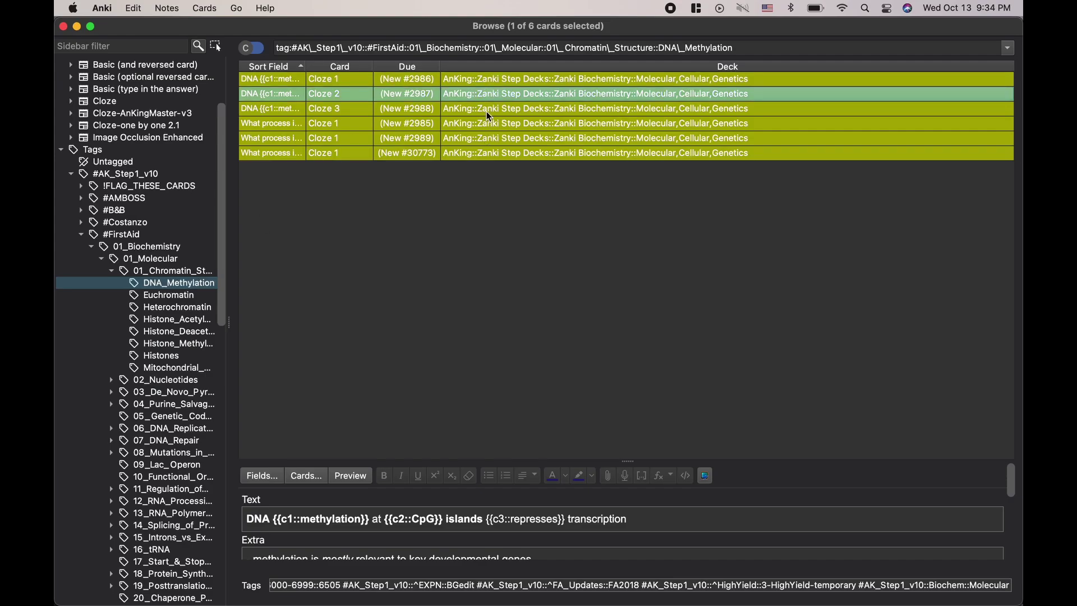
click(487, 110)
click(487, 123)
click(490, 138)
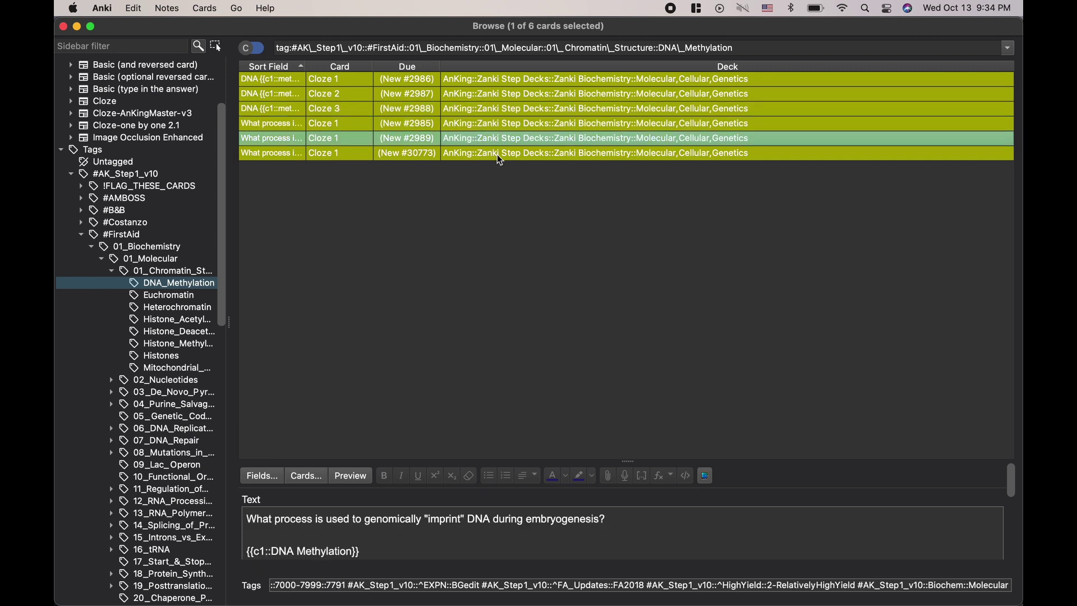
click(498, 156)
click(476, 85)
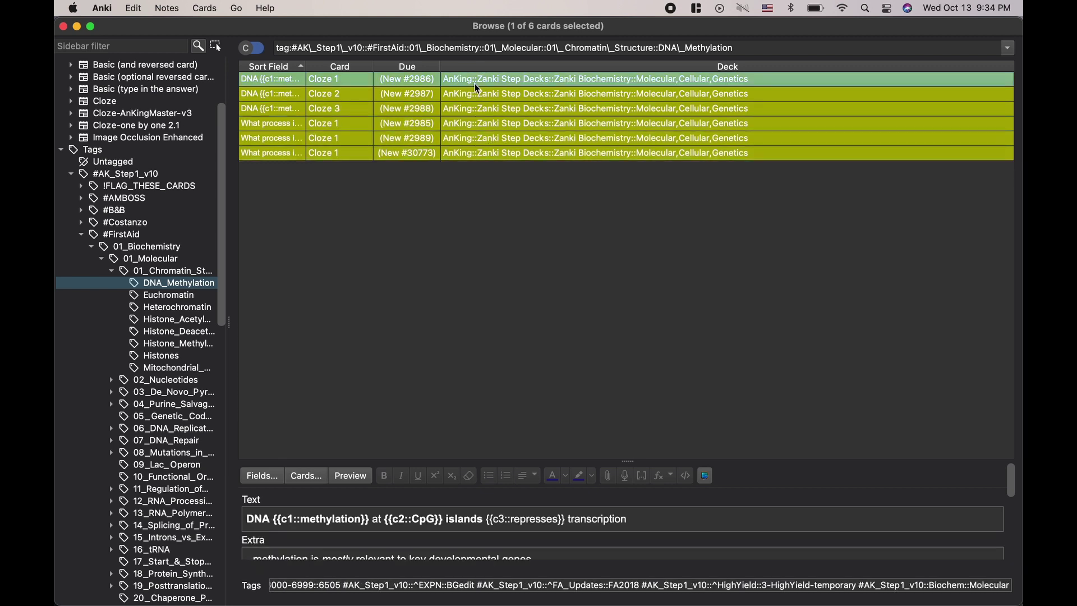
Select all six DNA_Methylation cards and unsuspend them with Cmd+J.
key(super+a)
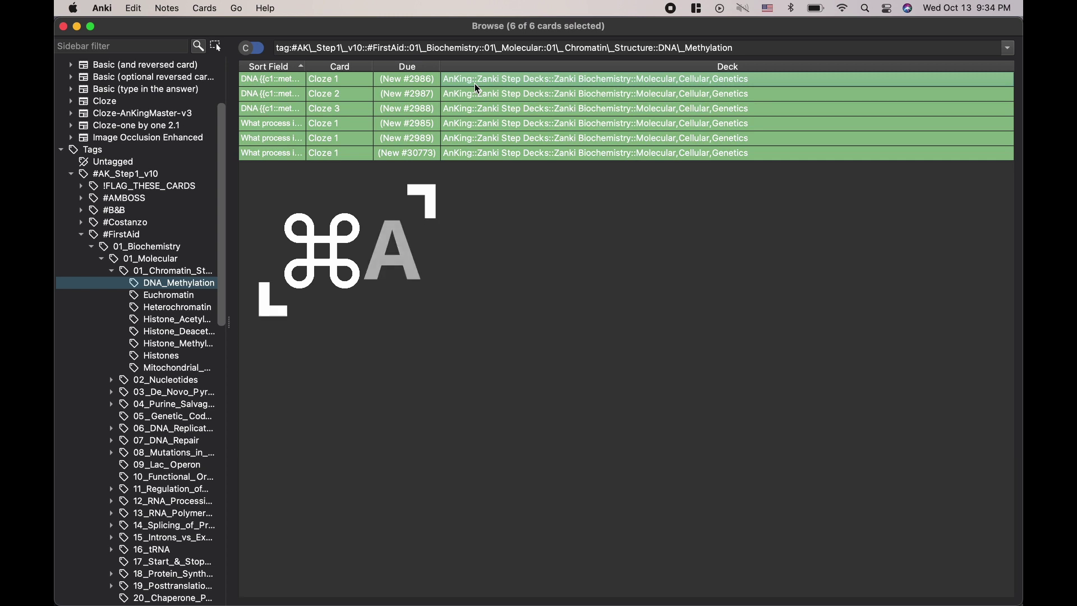
key(super+j)
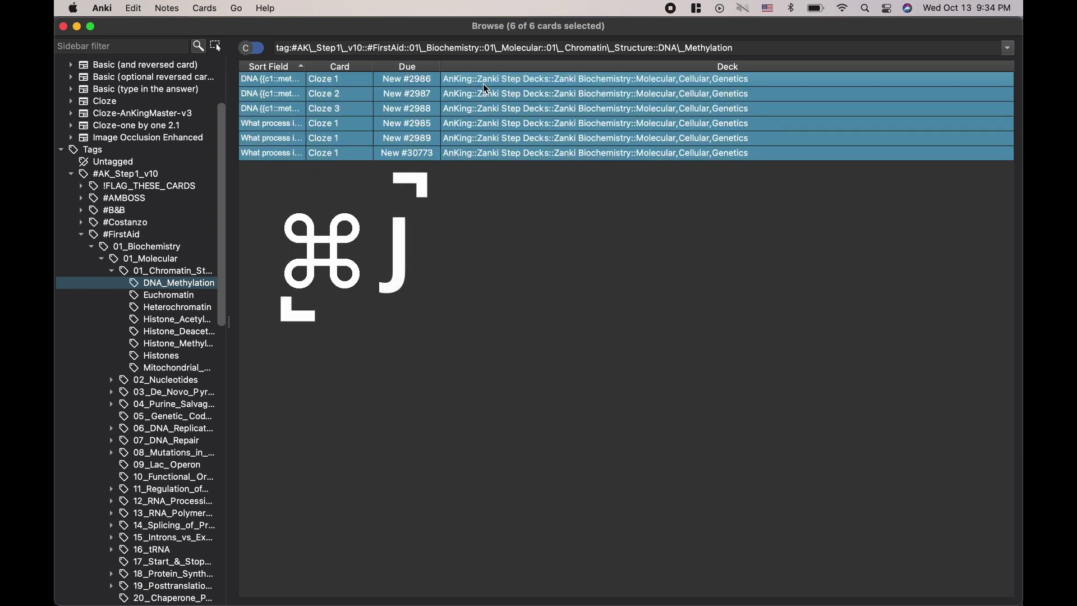
click(488, 85)
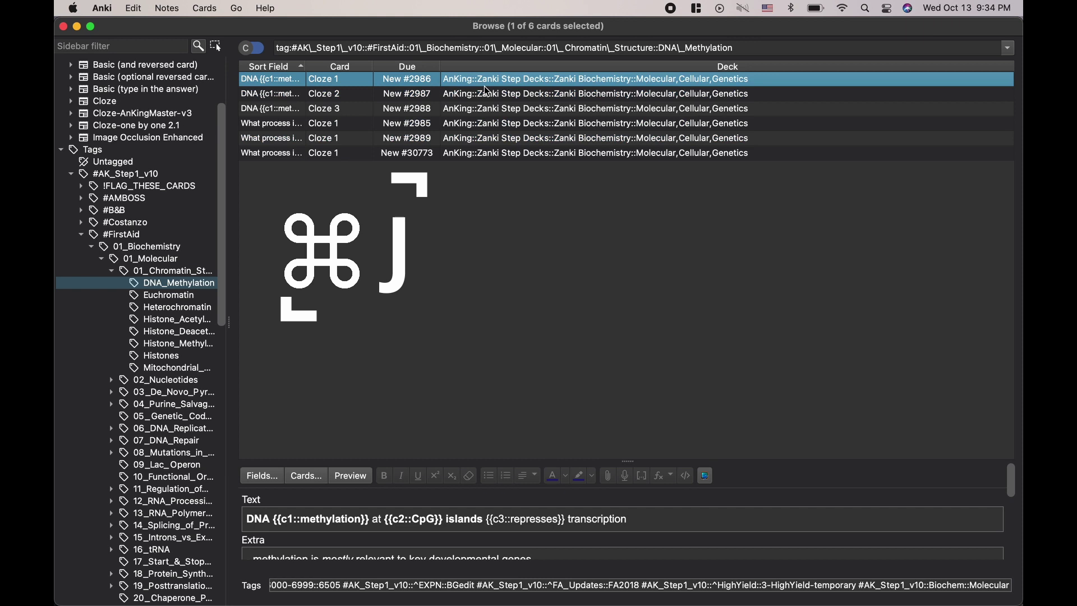